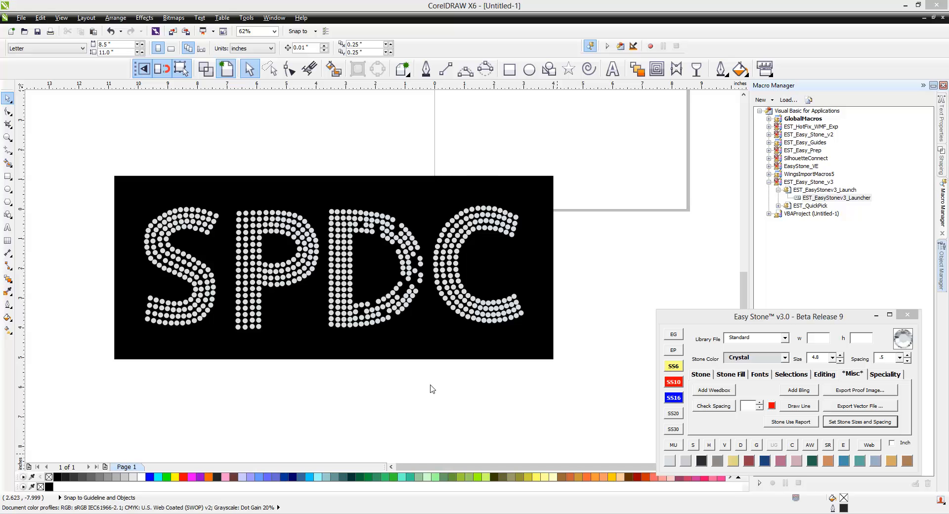
pyautogui.click(322, 390)
pyautogui.scroll(-1, 417, 395)
pyautogui.scroll(1, 318, 386)
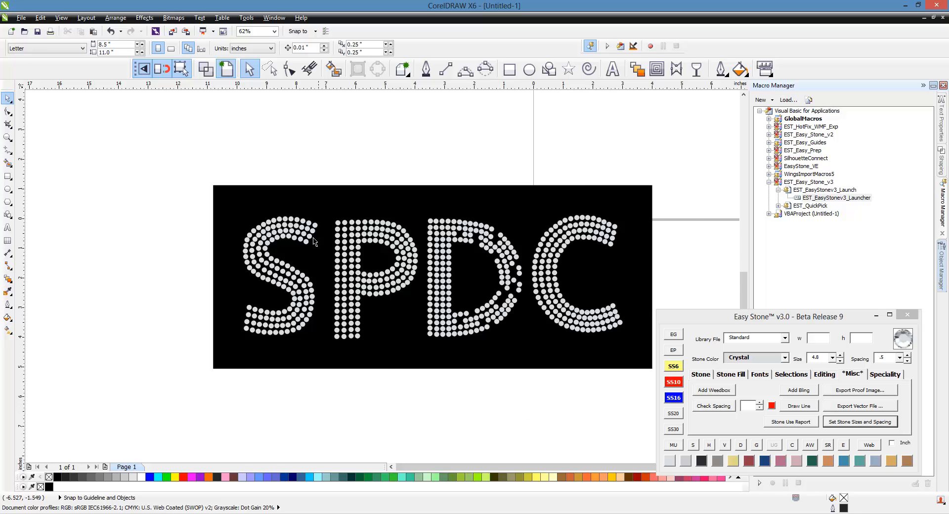
pyautogui.scroll(2, 282, 268)
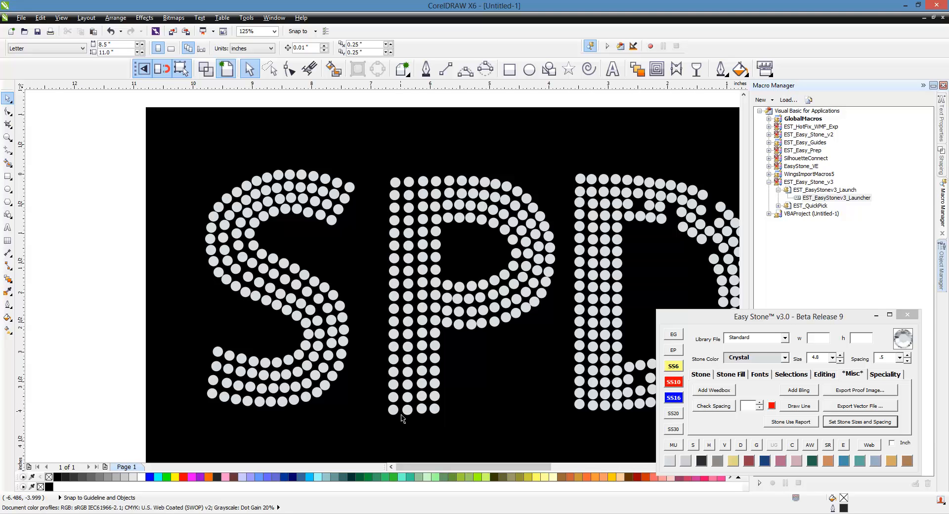
pyautogui.scroll(-1, 349, 248)
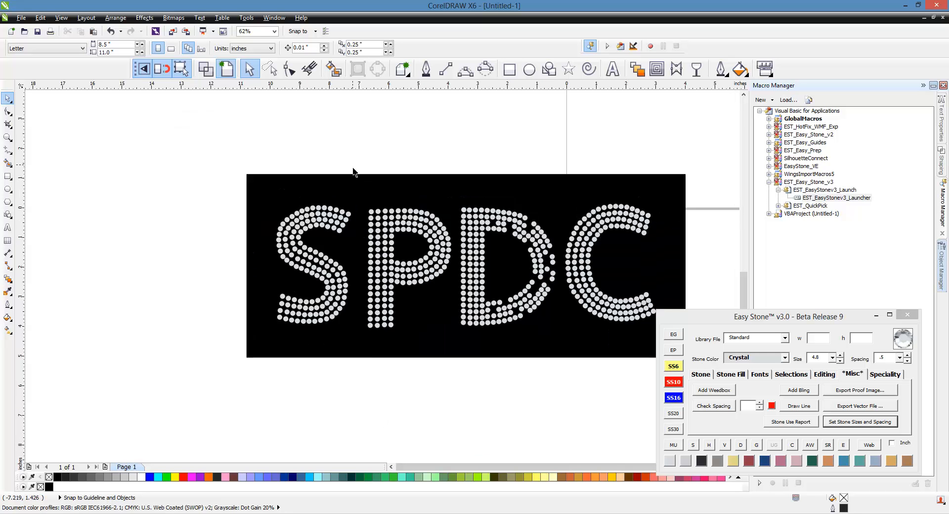
pyautogui.moveTo(353, 170); pyautogui.dragTo(382, 356)
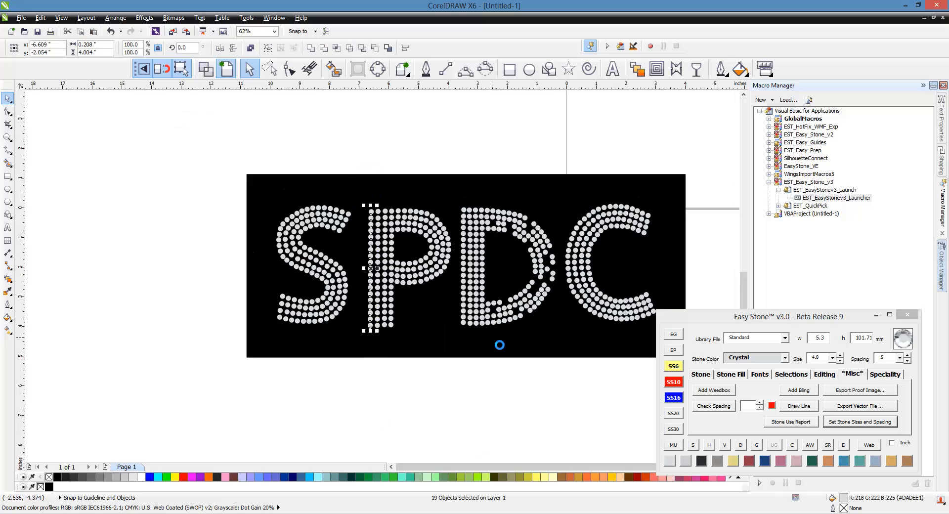
pyautogui.scroll(-1, 434, 343)
pyautogui.scroll(1, 434, 342)
pyautogui.moveTo(438, 326); pyautogui.dragTo(167, 331)
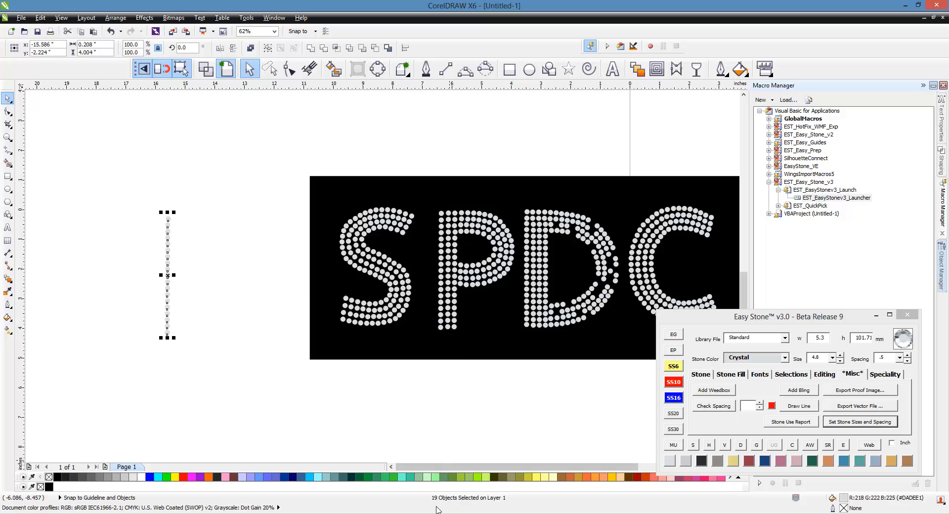
pyautogui.click(431, 409)
pyautogui.hotkey('ctrl', 'z')
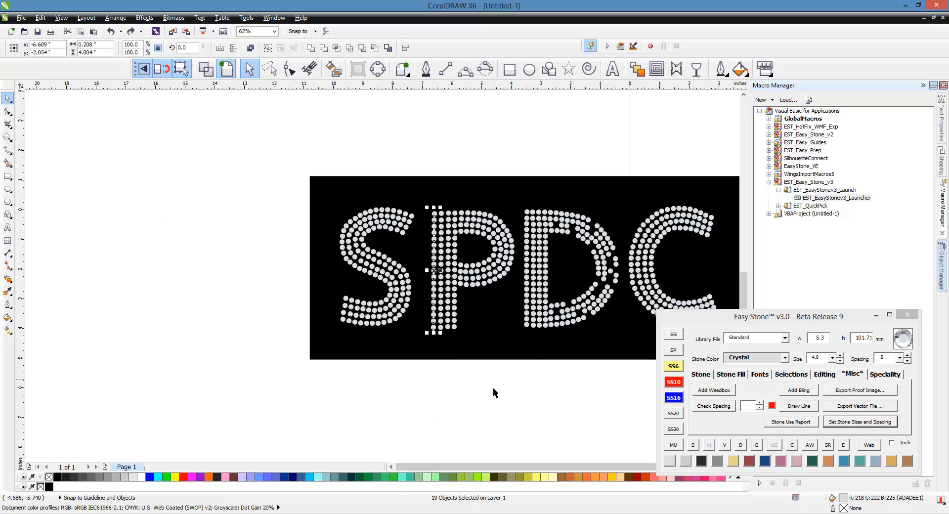
pyautogui.click(493, 388)
pyautogui.moveTo(515, 159); pyautogui.dragTo(532, 357)
pyautogui.click(521, 369)
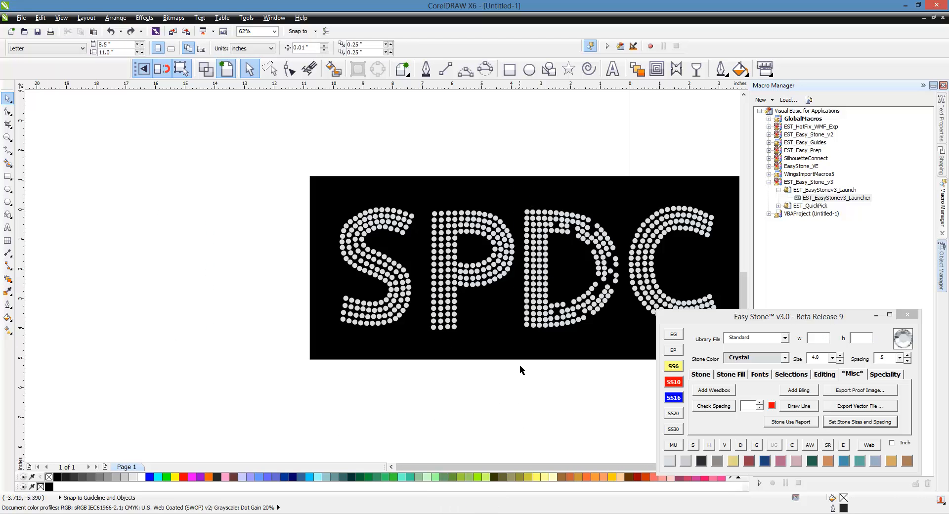
# Copy one stone from the bottom of the D's stem into the blank area beside the black artwork.
pyautogui.click(529, 330)
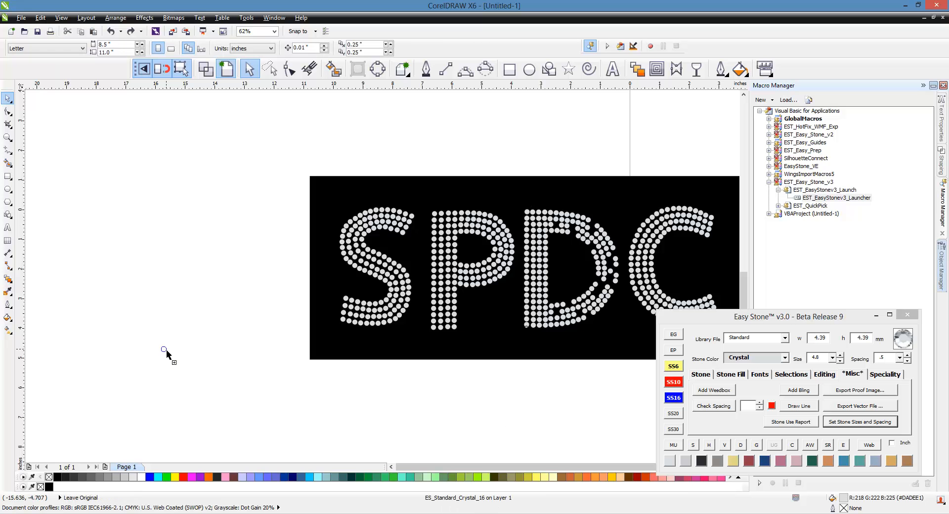
pyautogui.moveTo(166, 350); pyautogui.dragTo(166, 350)
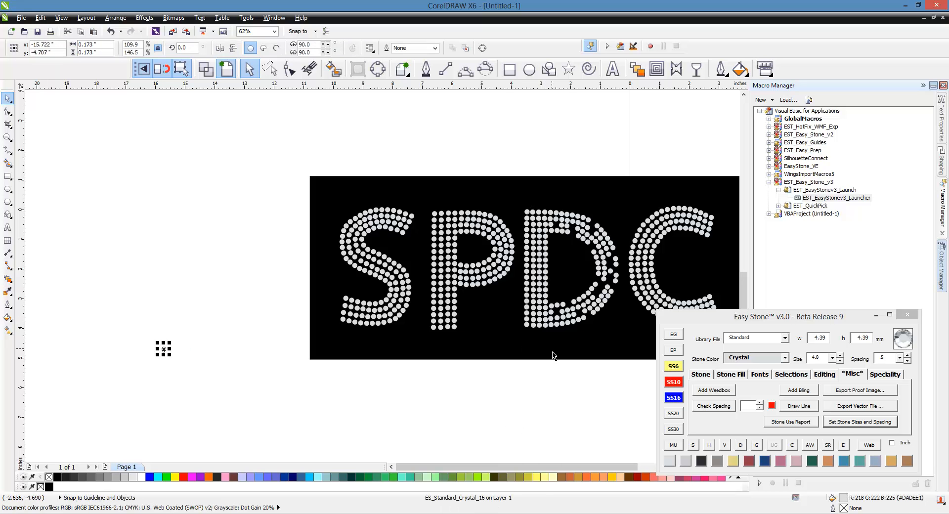
pyautogui.click(168, 386)
# Resize the copied stone to the SS16 size of 4.8 mm.
pyautogui.scroll(2, 154, 351)
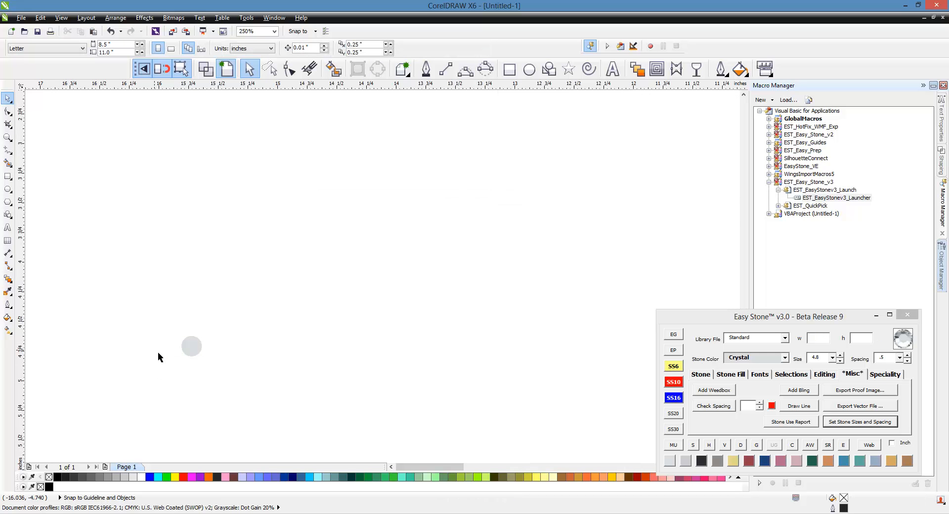
pyautogui.click(193, 351)
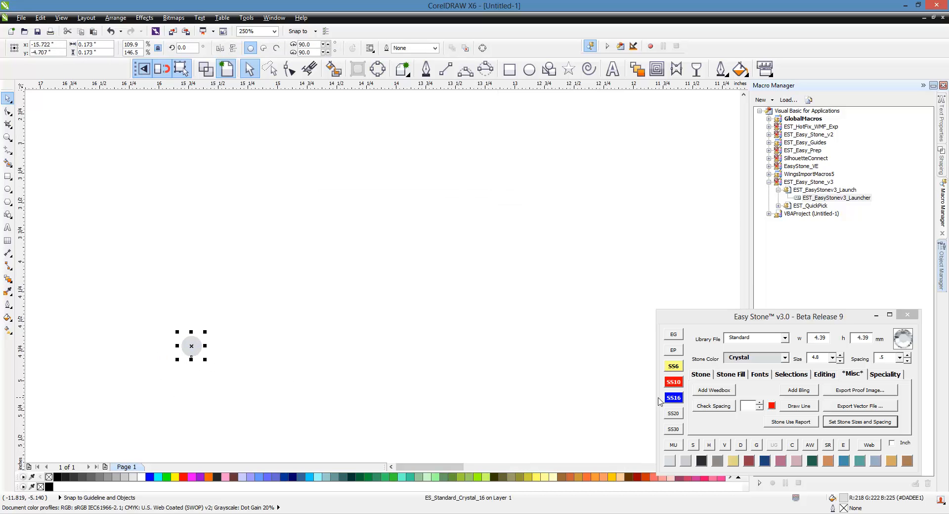
pyautogui.click(673, 398)
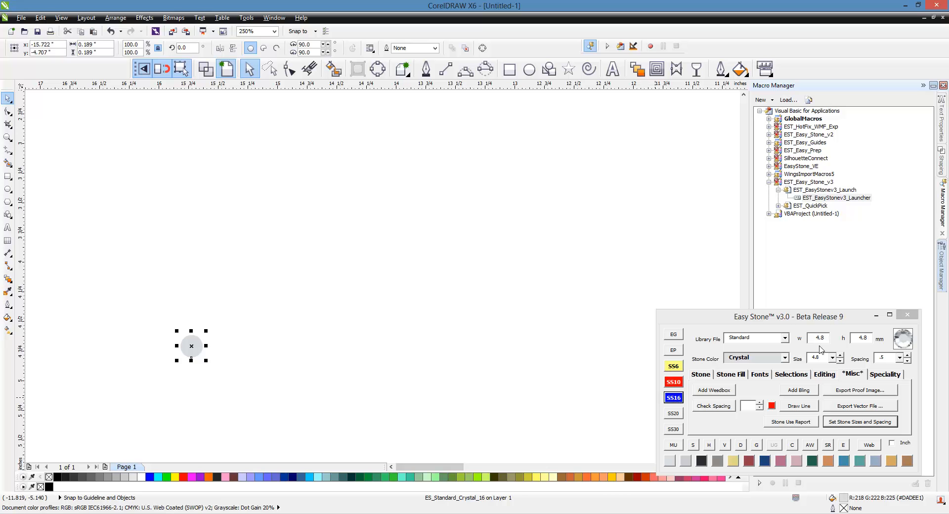
pyautogui.click(447, 369)
pyautogui.scroll(-1, 448, 369)
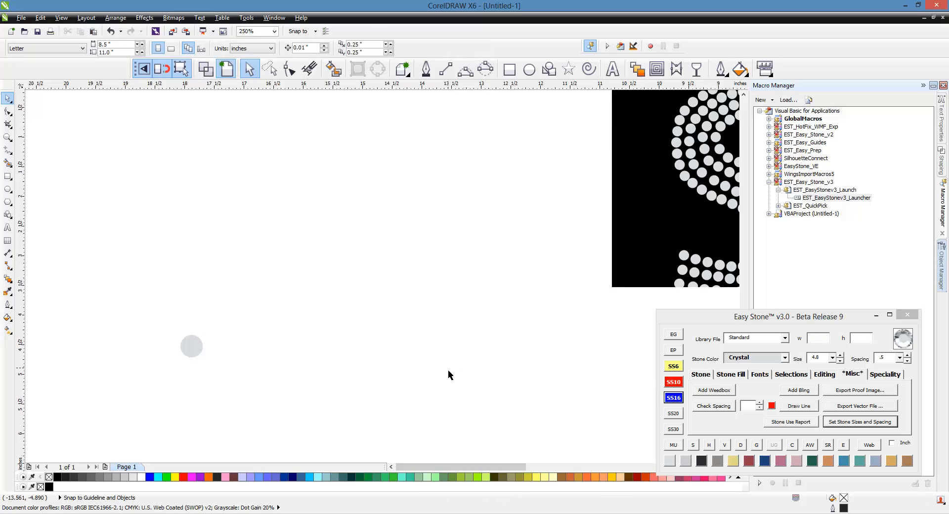
pyautogui.scroll(1, 330, 377)
# Repeat the resized stone upward at a 5.3 mm offset to build a single column of 20 stones.
pyautogui.click(313, 348)
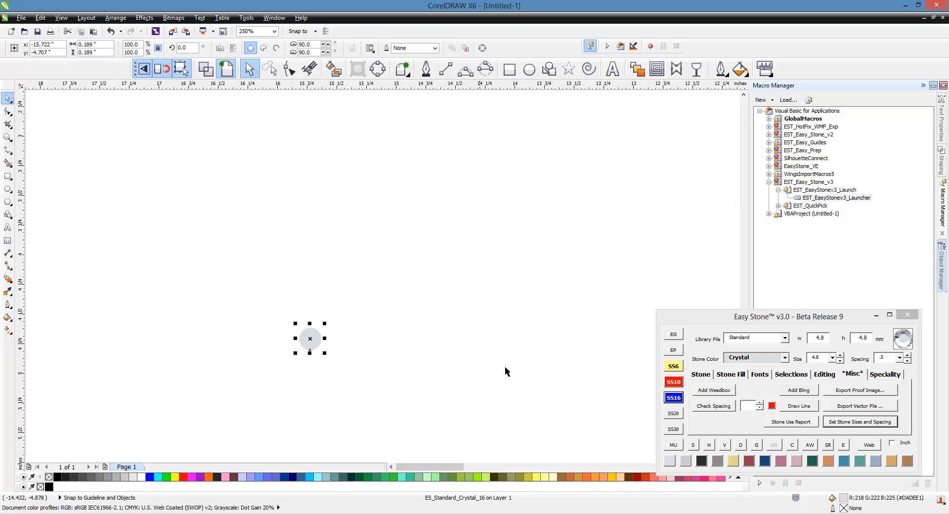
pyautogui.click(729, 377)
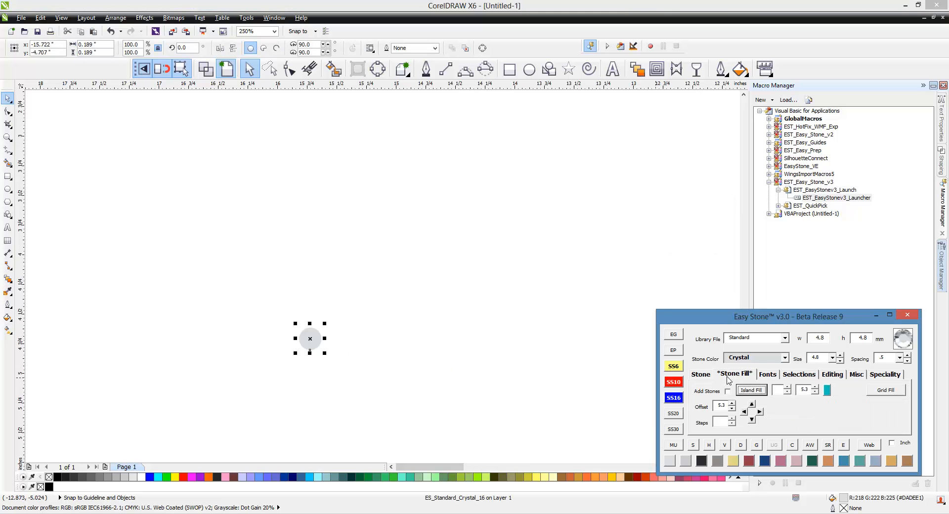
pyautogui.click(723, 421)
pyautogui.click(752, 403)
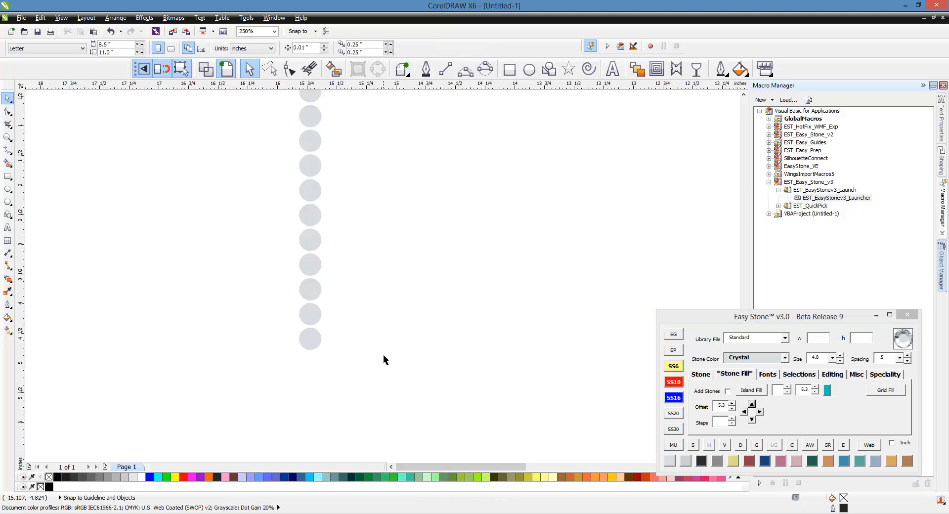
pyautogui.scroll(-4, 366, 297)
pyautogui.scroll(2, 378, 337)
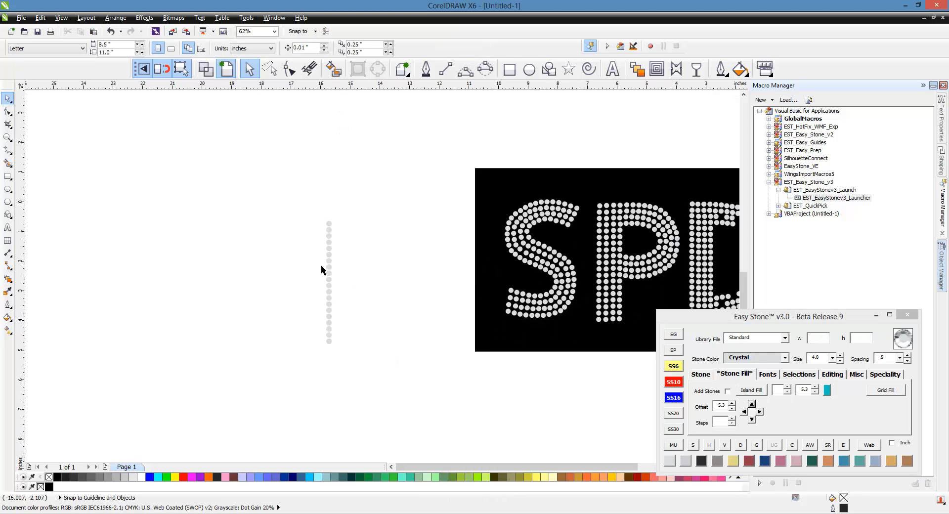
# Duplicate the whole stone column leftward three times at the 5.3 mm offset to form a four-column stem.
pyautogui.moveTo(314, 208); pyautogui.dragTo(360, 364)
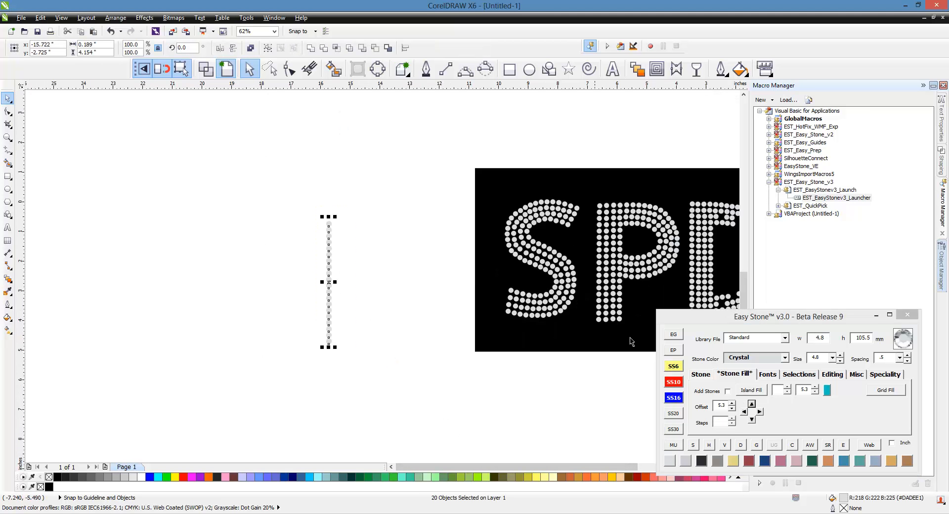
pyautogui.click(426, 309)
pyautogui.scroll(-1, 427, 308)
pyautogui.scroll(1, 571, 302)
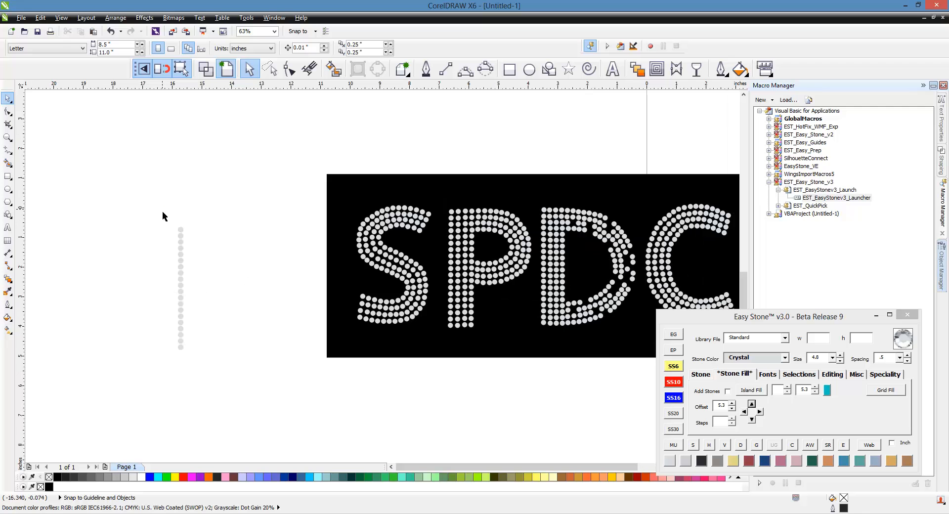
pyautogui.moveTo(162, 211); pyautogui.dragTo(215, 360)
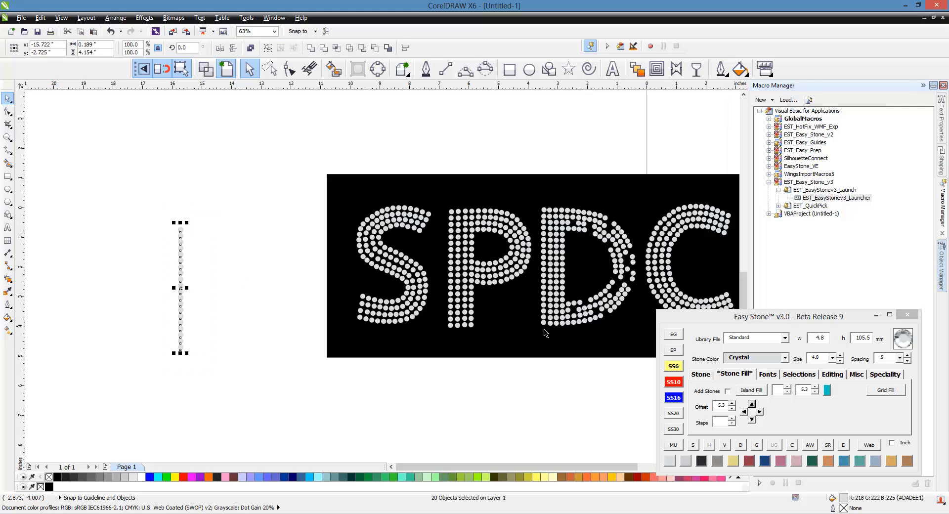
pyautogui.click(743, 411)
pyautogui.click(744, 412)
pyautogui.click(744, 412)
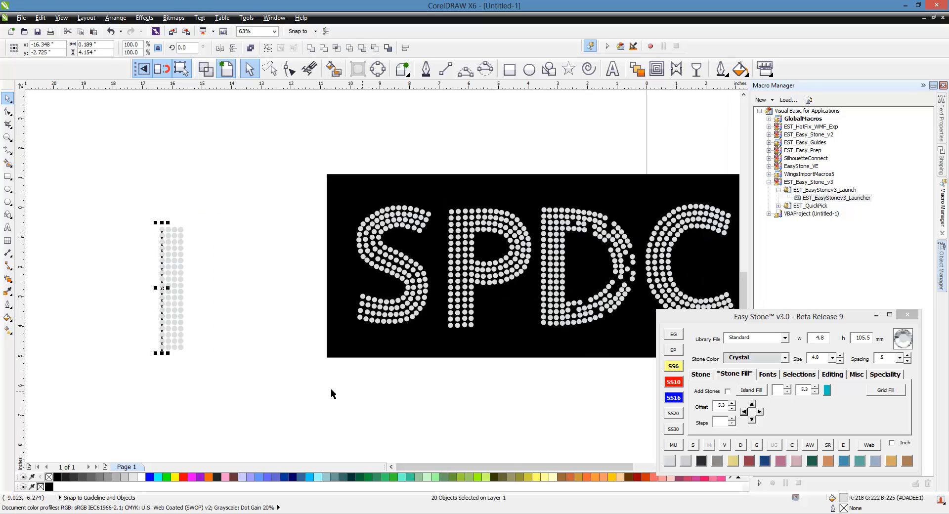
pyautogui.click(331, 388)
pyautogui.scroll(4, 153, 339)
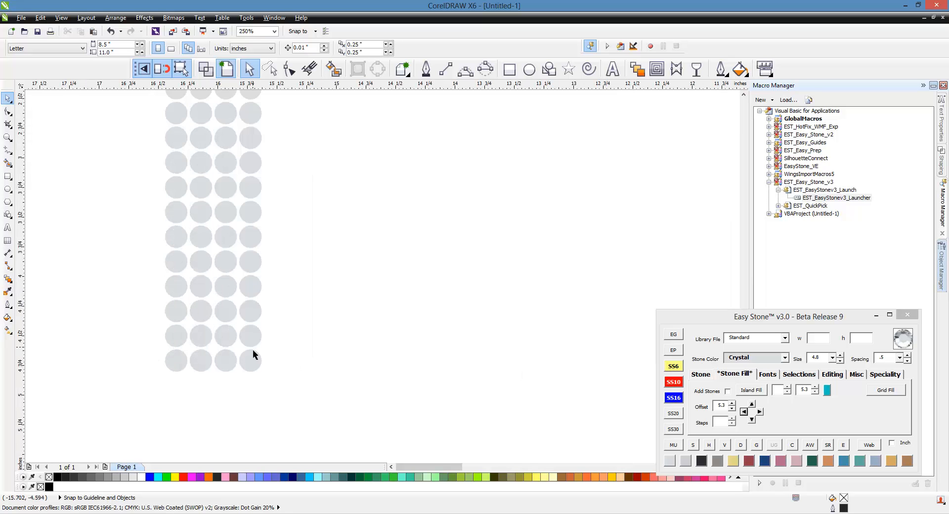
pyautogui.scroll(-4, 382, 378)
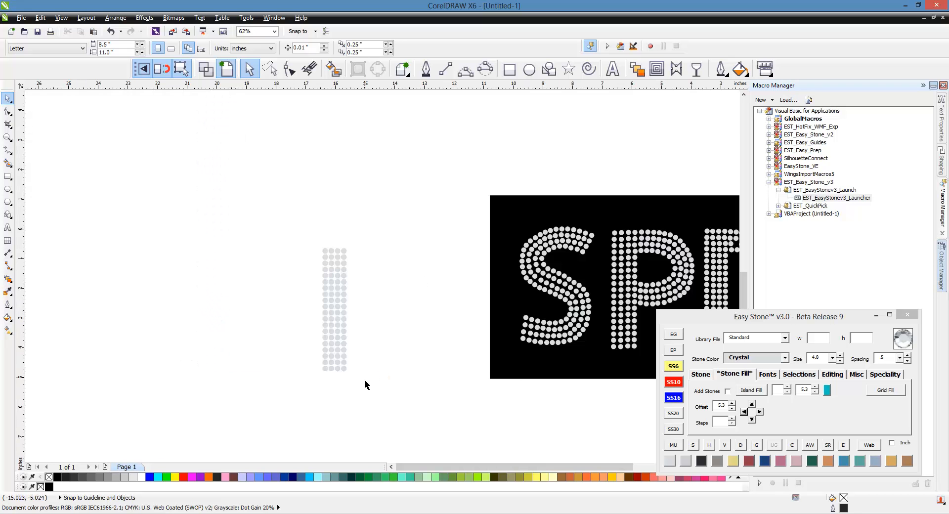
# Trace the upper outer bowl of the D with a 3-point curve about 61 mm wide and 45 mm high, starting at its stem.
pyautogui.scroll(-2, 339, 258)
pyautogui.scroll(4, 553, 261)
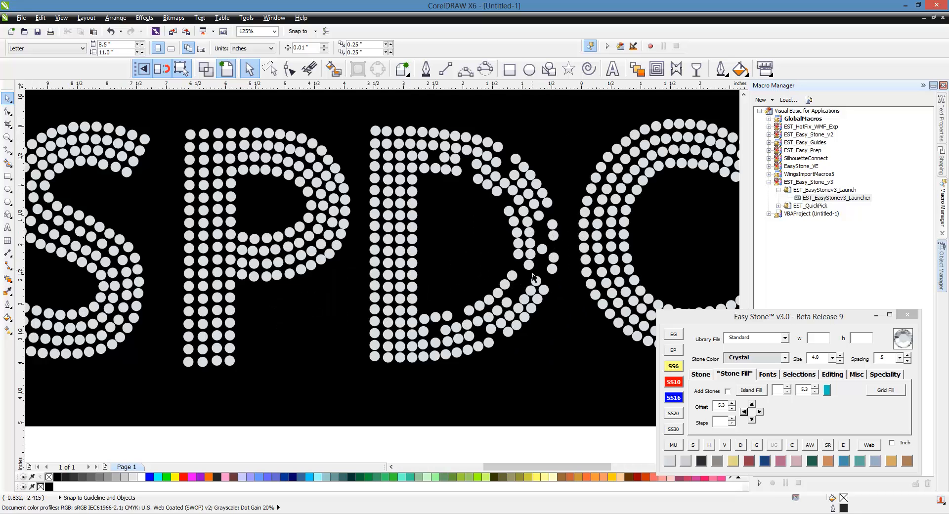
pyautogui.click(467, 71)
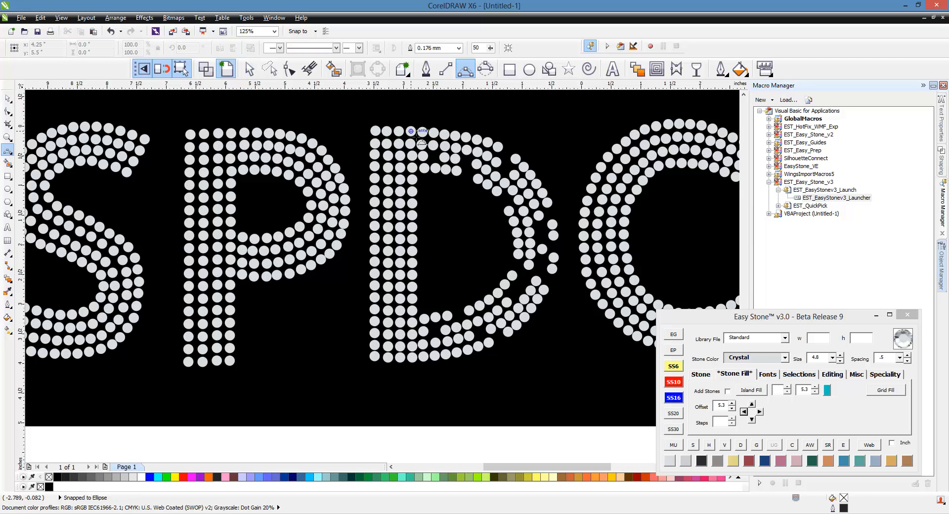
pyautogui.moveTo(423, 145); pyautogui.dragTo(552, 235)
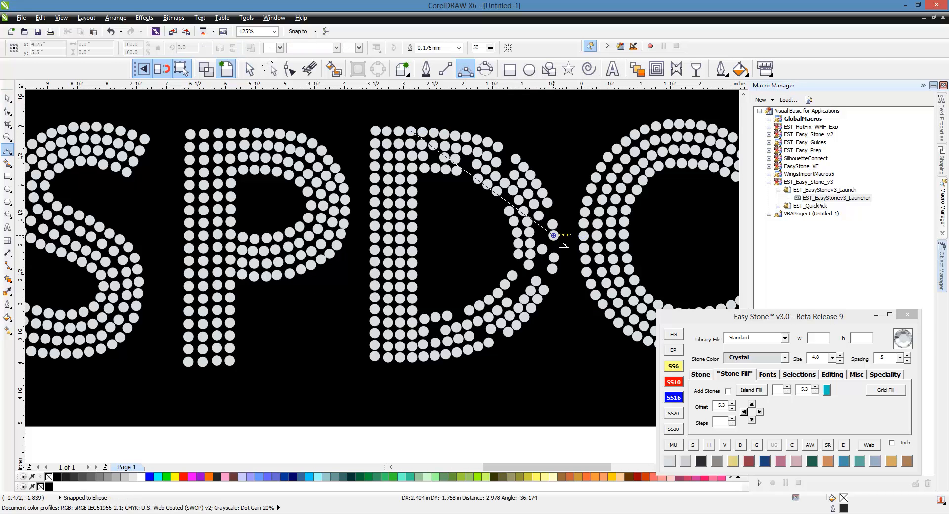
pyautogui.click(523, 166)
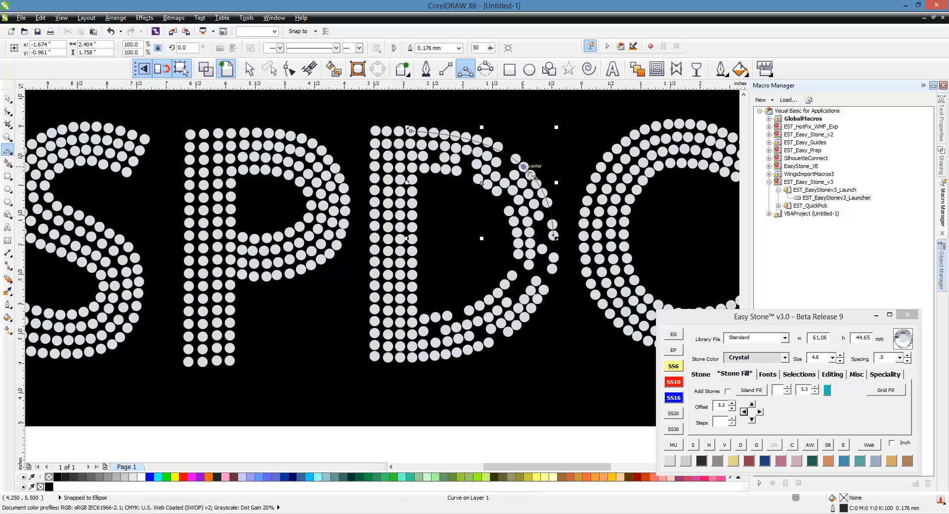
# Move the traced curve out to the new stem and snap its start to the top stone of the rightmost column.
pyautogui.scroll(-2, 556, 235)
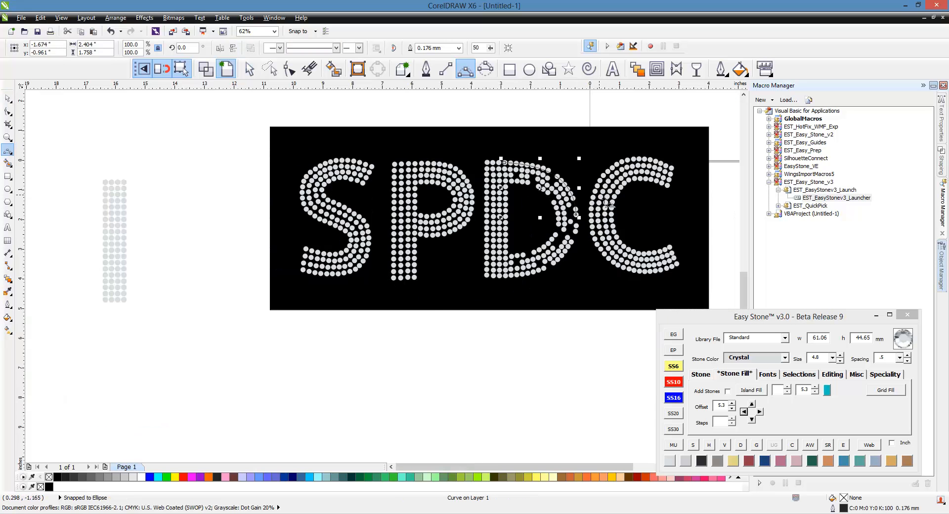
pyautogui.scroll(1, 582, 224)
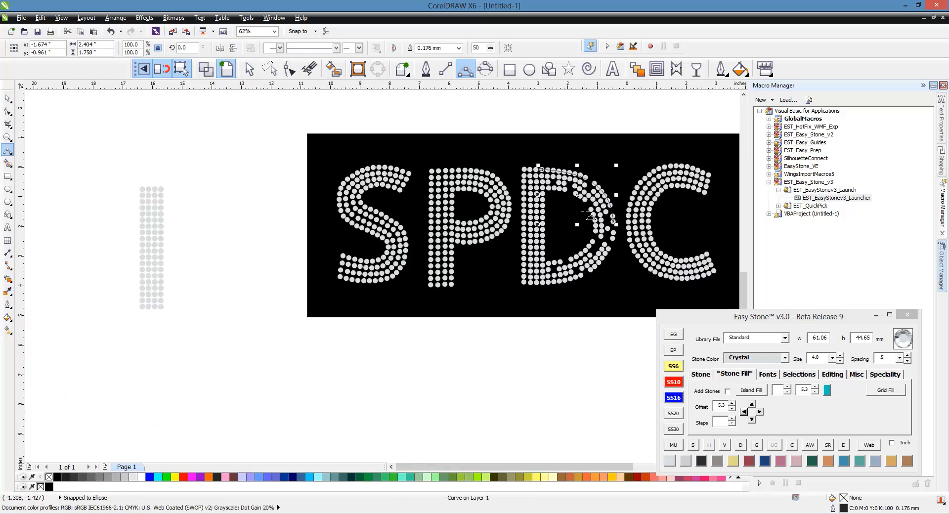
pyautogui.moveTo(588, 207); pyautogui.dragTo(232, 248)
pyautogui.scroll(1, 152, 213)
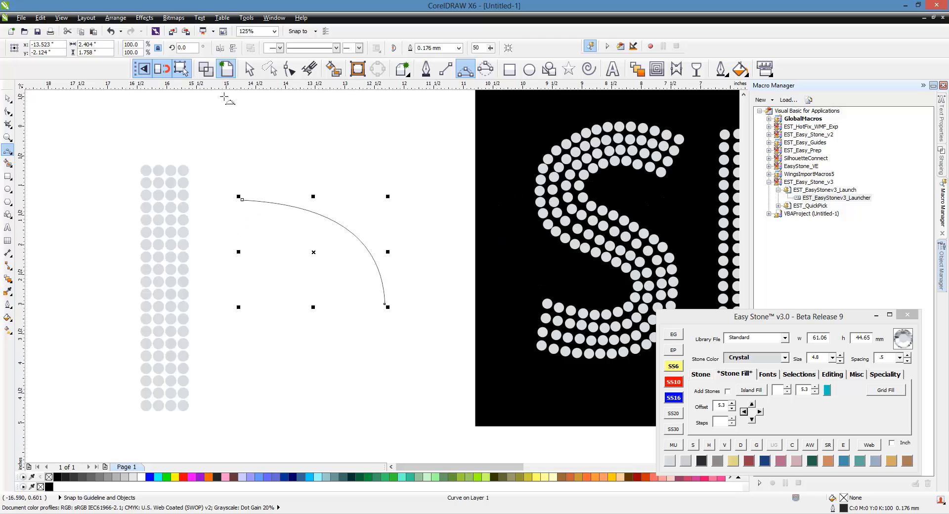
pyautogui.click(249, 69)
pyautogui.moveTo(247, 204); pyautogui.dragTo(187, 171)
pyautogui.scroll(-1, 405, 206)
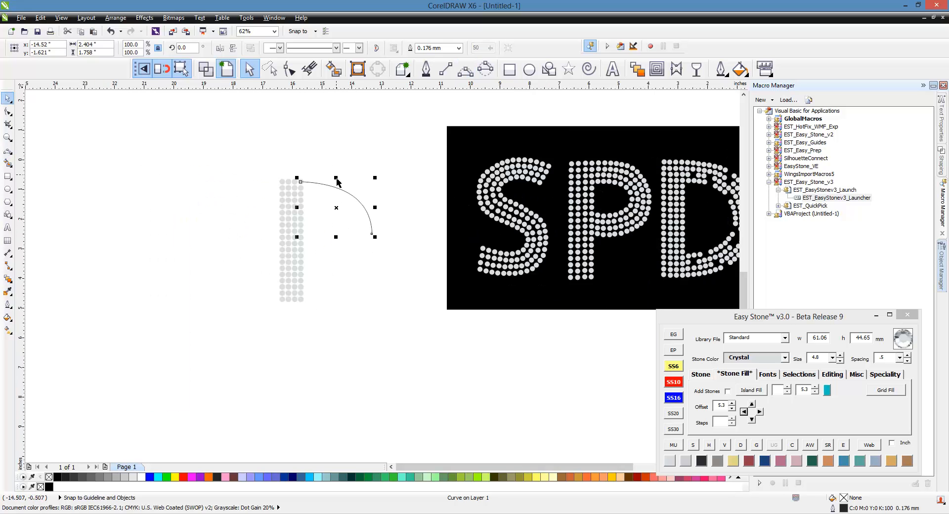
# Mirror a copy of the curve downward and snap its stem end to the bottom stone of the rightmost column.
pyautogui.moveTo(336, 177); pyautogui.dragTo(352, 273)
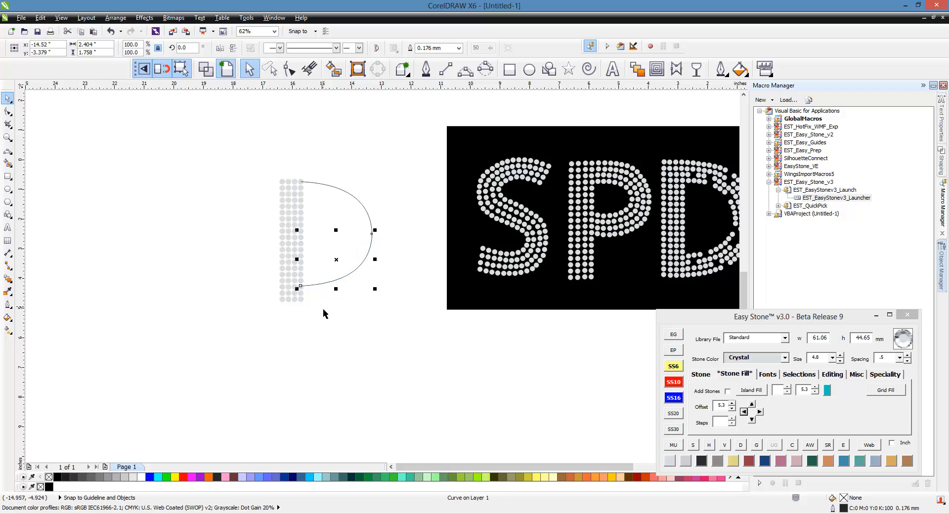
pyautogui.scroll(1, 321, 307)
pyautogui.scroll(1, 274, 298)
pyautogui.click(357, 298)
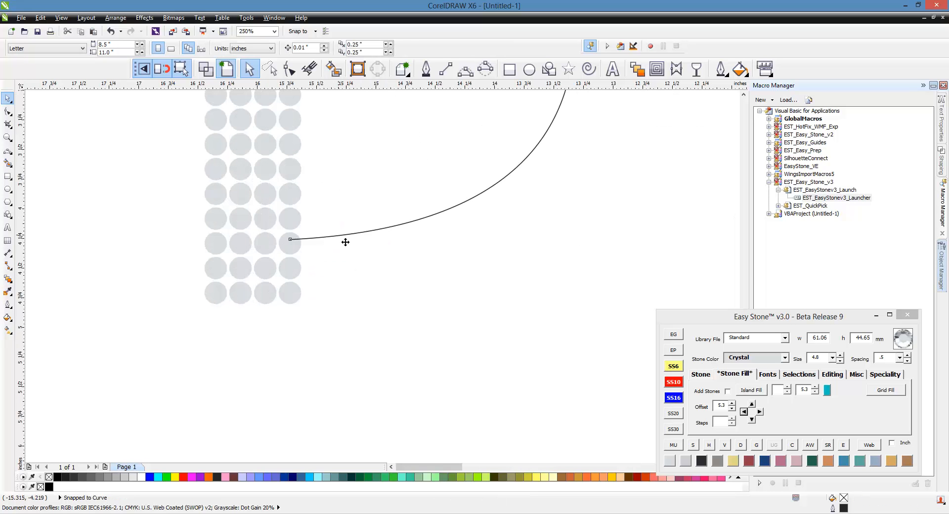
pyautogui.click(346, 239)
pyautogui.moveTo(298, 245); pyautogui.dragTo(297, 299)
pyautogui.scroll(-2, 437, 387)
pyautogui.click(438, 387)
pyautogui.scroll(1, 458, 311)
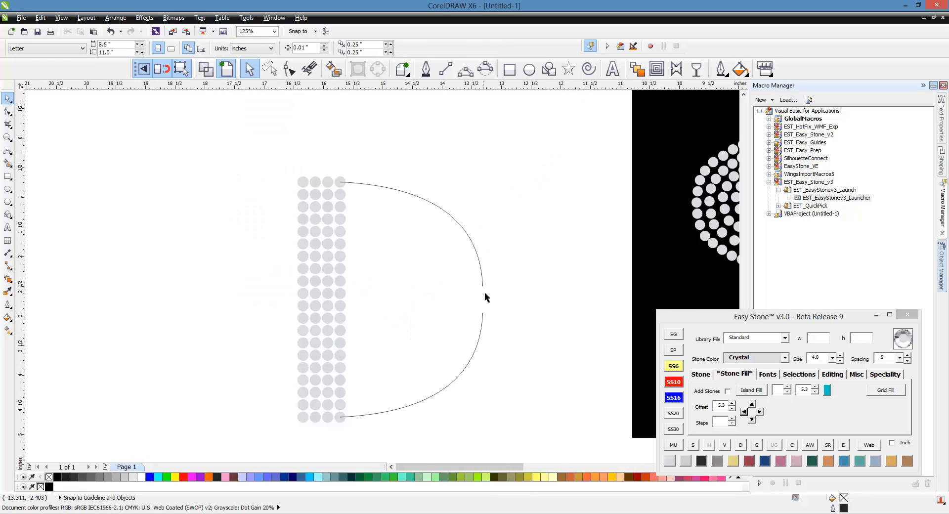
# Join the open ends of the two curves with a vertical straight line about 11.4 mm long.
pyautogui.click(445, 69)
pyautogui.moveTo(488, 286); pyautogui.dragTo(487, 313)
pyautogui.click(6, 101)
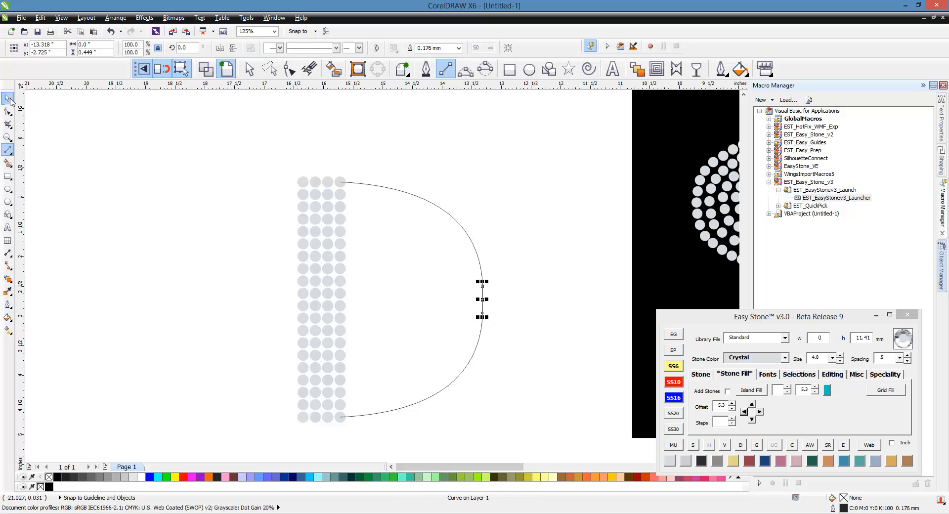
# Join the upper curve, lower curve and connecting vertical line of the D's bowl into a single path.
pyautogui.click(502, 247)
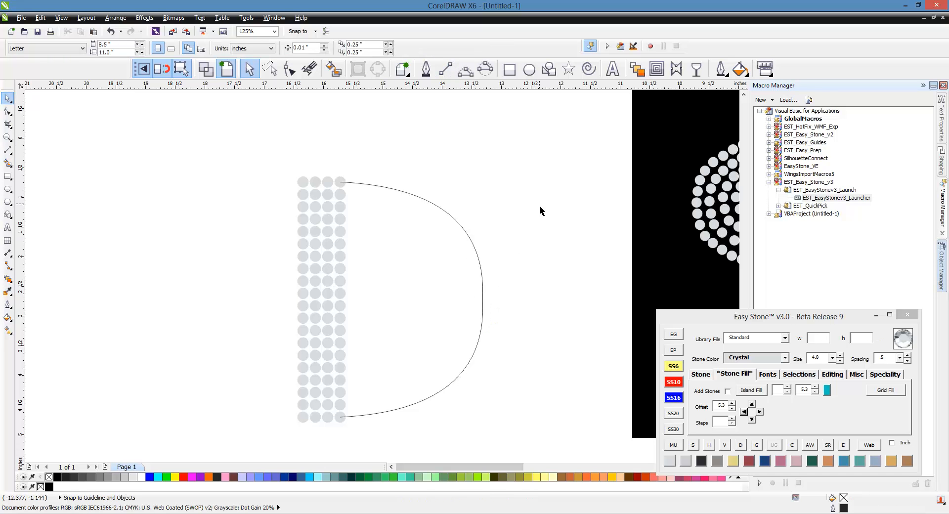
pyautogui.moveTo(539, 207); pyautogui.dragTo(332, 426)
pyautogui.click(842, 373)
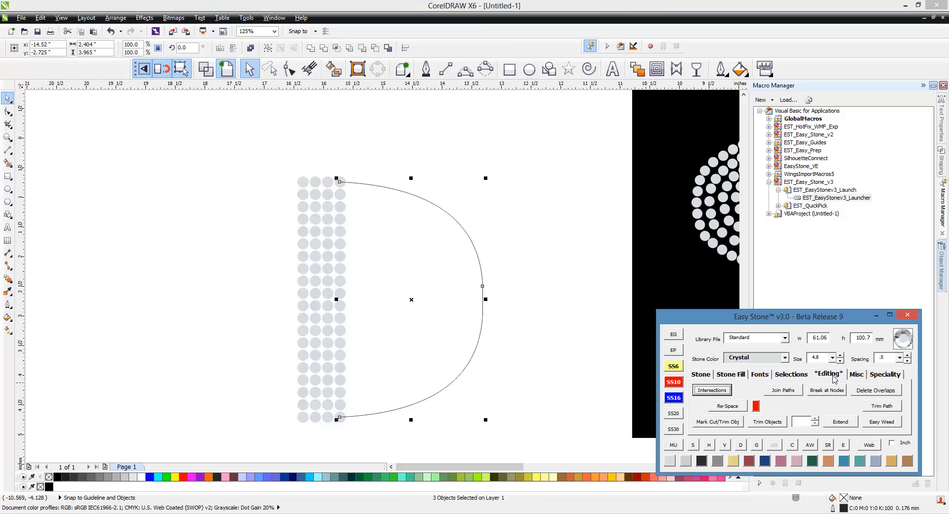
pyautogui.click(777, 393)
pyautogui.click(530, 343)
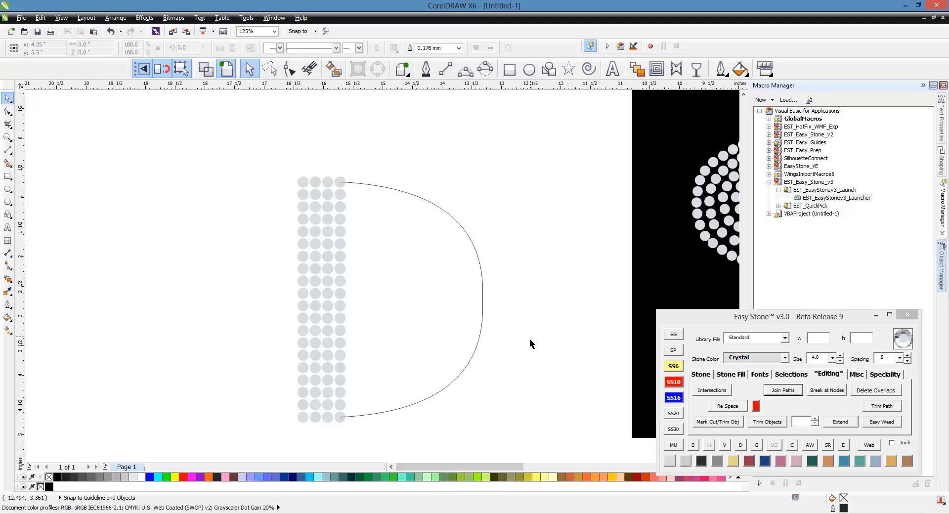
# Smooth the bowl by adding a node on each of its upper and lower arcs and deleting the straight segment's two nodes.
pyautogui.doubleClick(479, 339)
pyautogui.moveTo(505, 263); pyautogui.dragTo(478, 325)
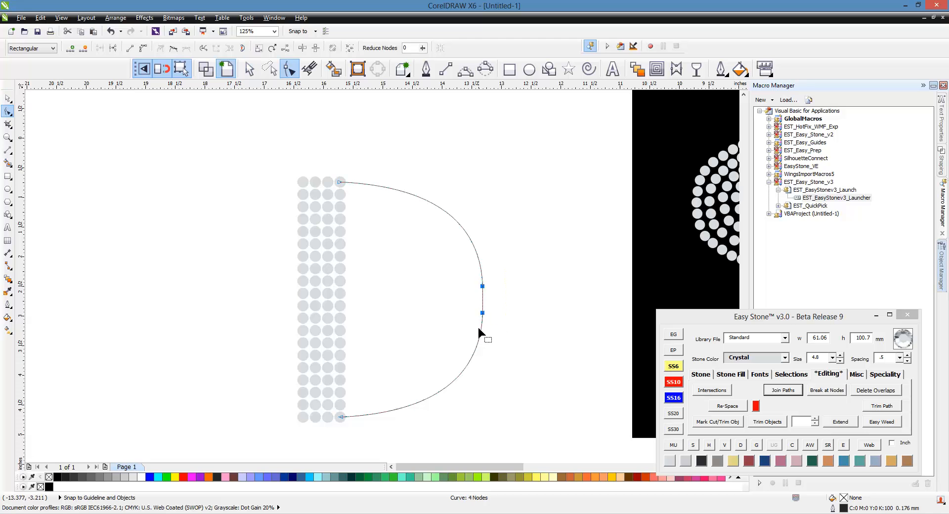
pyautogui.doubleClick(437, 206)
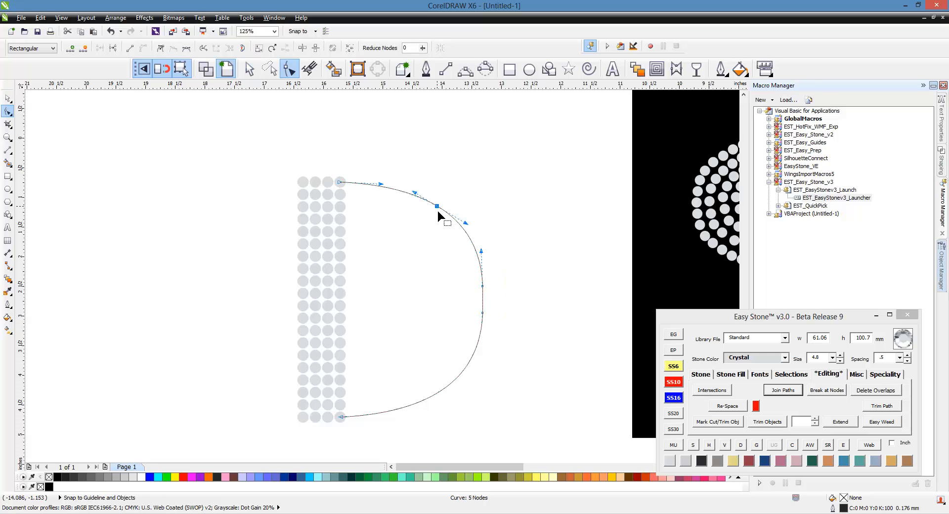
pyautogui.doubleClick(444, 387)
pyautogui.moveTo(500, 257); pyautogui.dragTo(477, 332)
pyautogui.press('Delete')
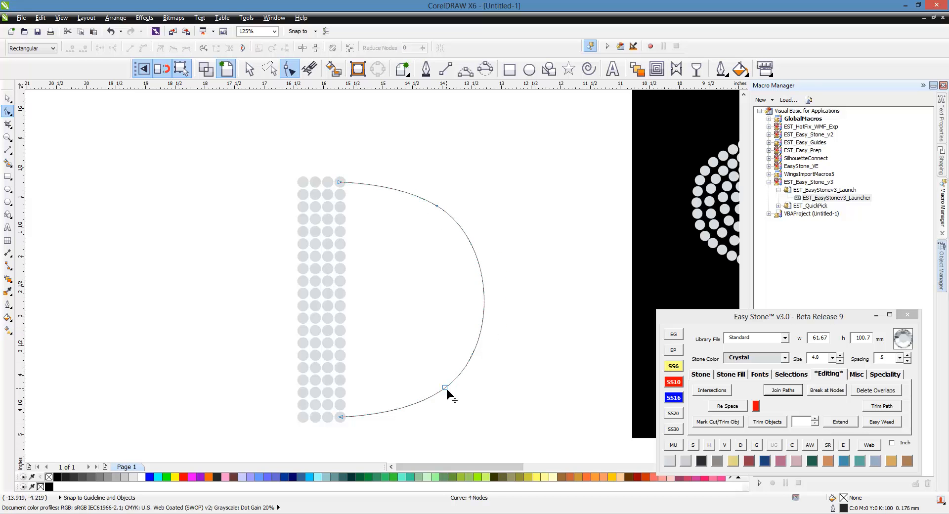
pyautogui.click(8, 99)
pyautogui.click(155, 186)
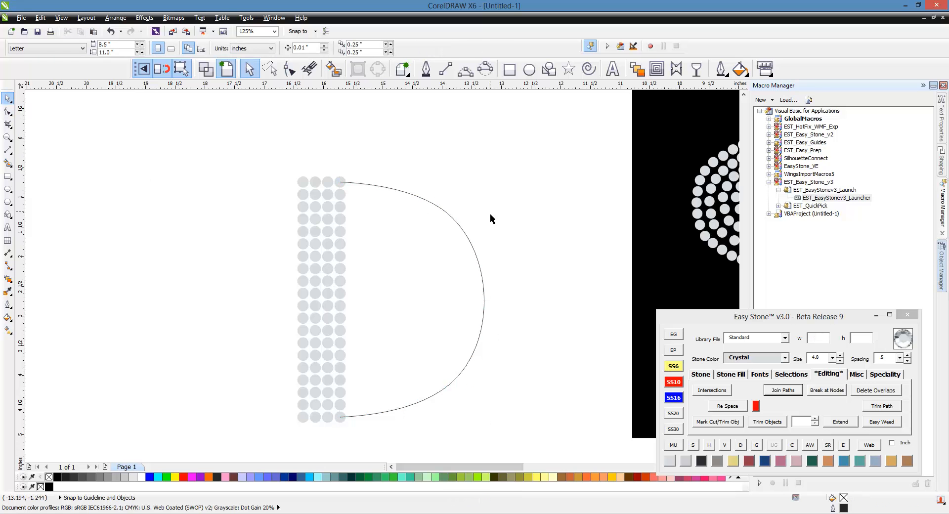
# Generate three concentric contours around the bowl curve with Island Fill at 5.3 mm spacing.
pyautogui.scroll(-1, 491, 212)
pyautogui.scroll(-1, 333, 232)
pyautogui.scroll(1, 491, 223)
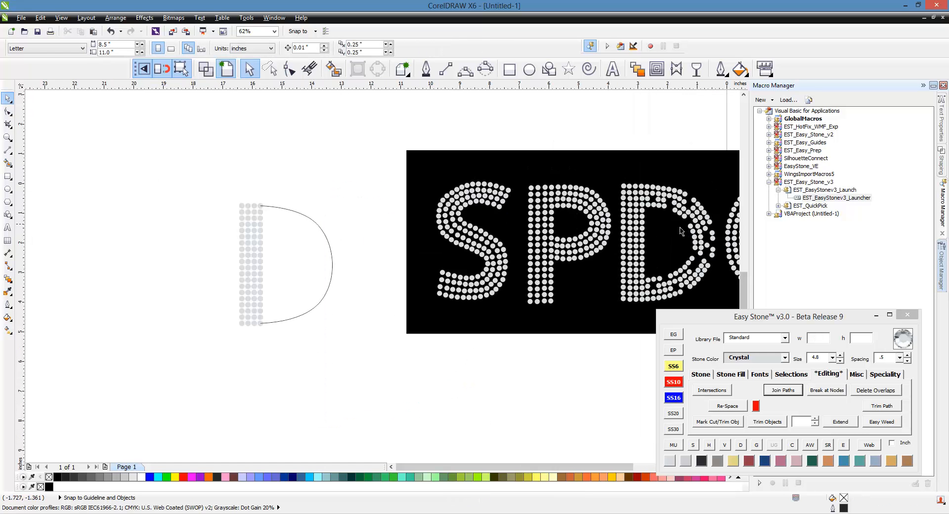
pyautogui.scroll(1, 363, 241)
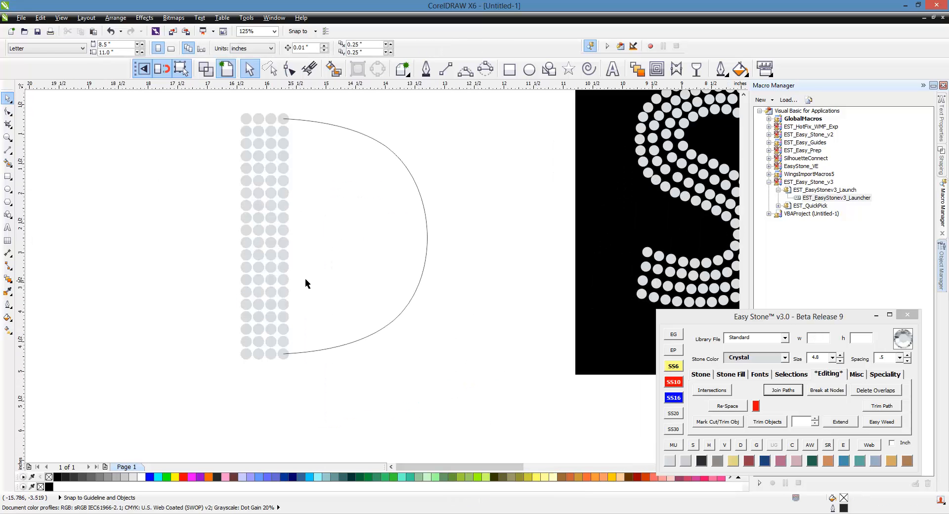
pyautogui.click(427, 226)
pyautogui.click(737, 374)
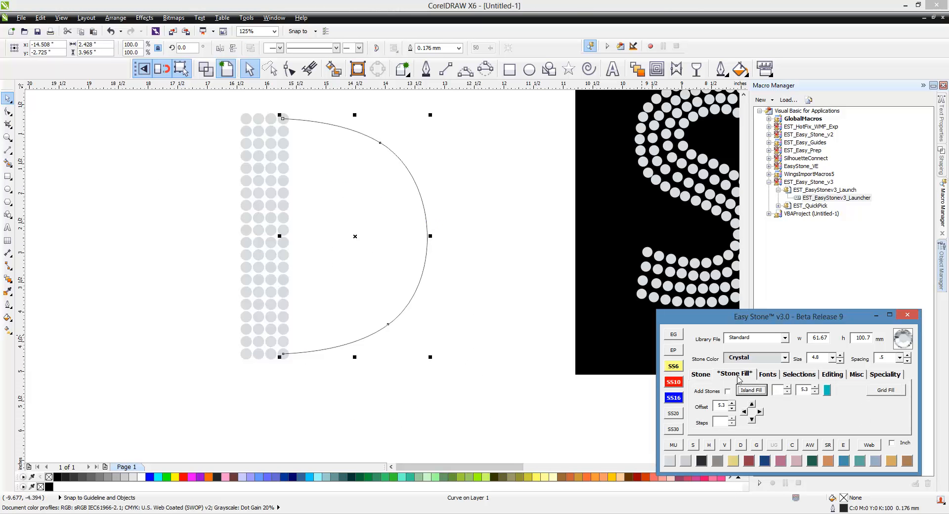
pyautogui.click(788, 387)
pyautogui.click(788, 387)
pyautogui.click(751, 390)
pyautogui.scroll(-2, 518, 327)
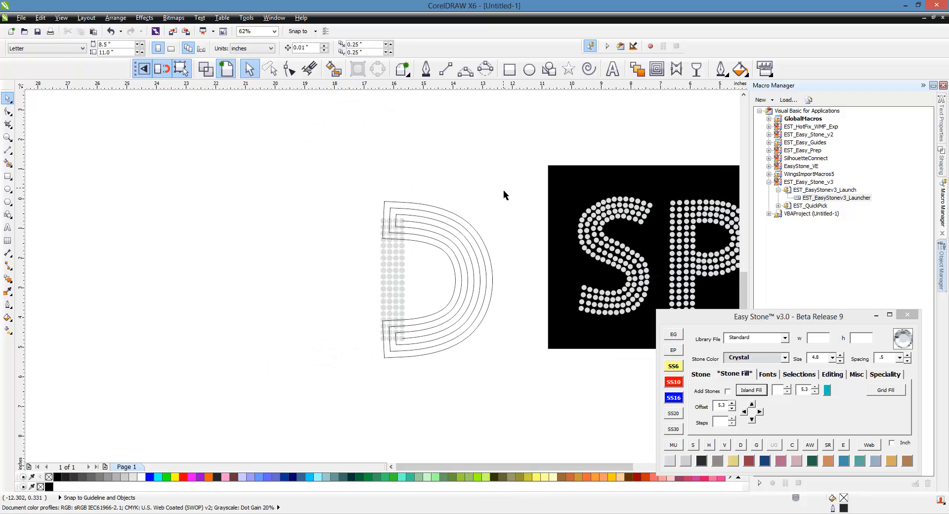
# Move the bowl curve and its contours together into the empty area left of the stone columns.
pyautogui.moveTo(503, 188); pyautogui.dragTo(442, 362)
pyautogui.moveTo(489, 321); pyautogui.dragTo(302, 321)
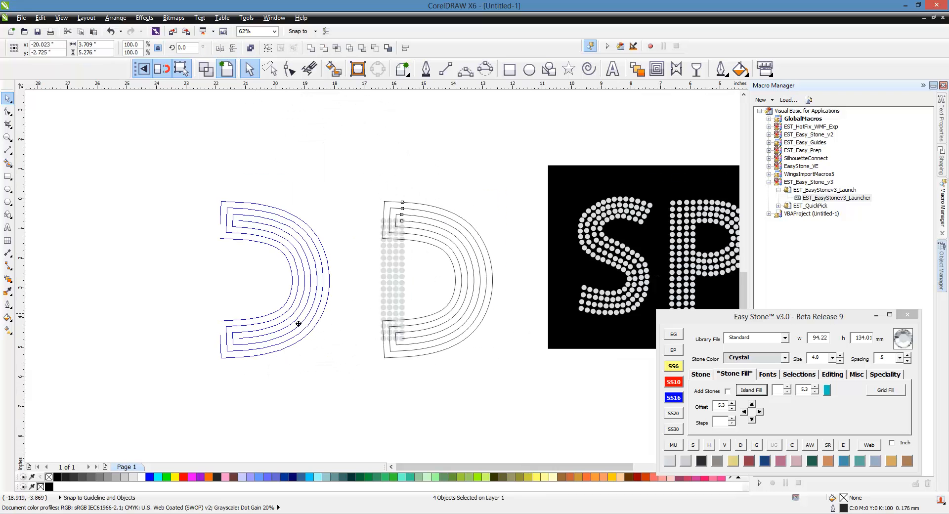
pyautogui.click(260, 388)
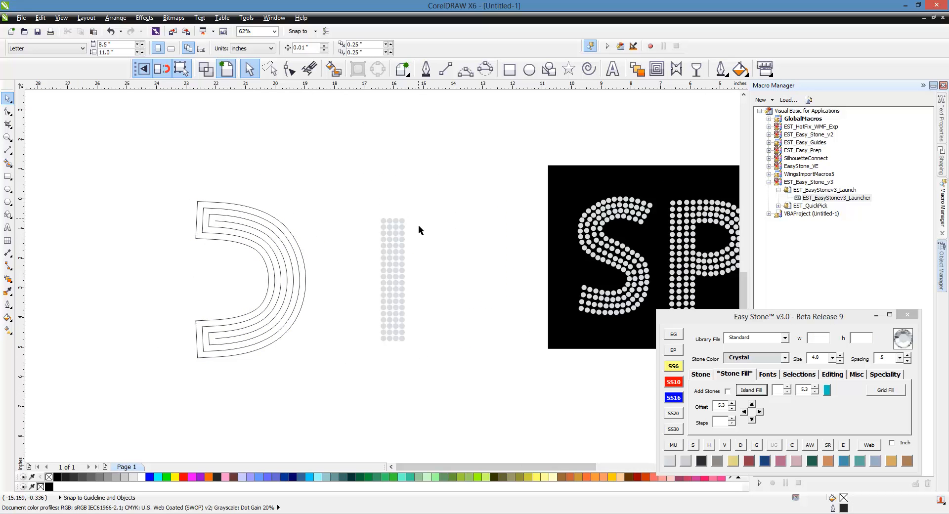
# Break the outermost contour apart at its four corner nodes on the upper and lower open ends.
pyautogui.scroll(1, 182, 269)
pyautogui.scroll(-1, 457, 176)
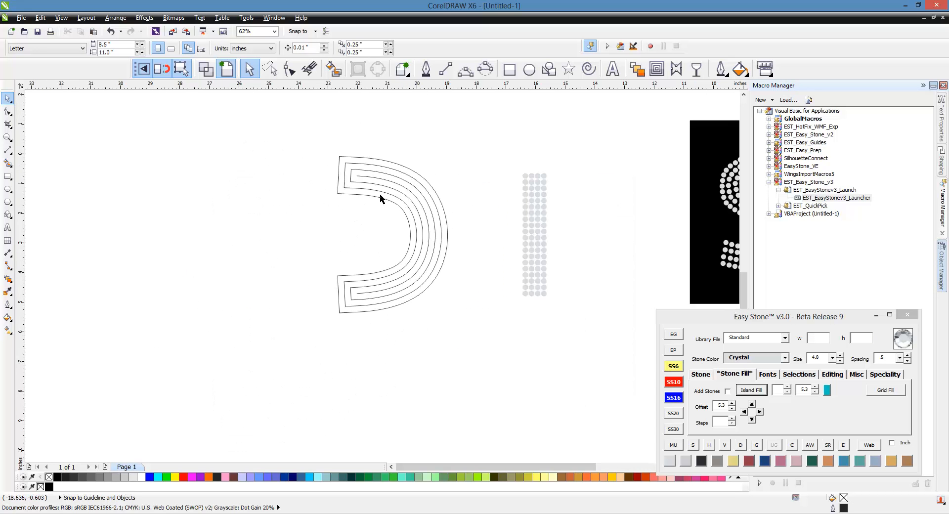
pyautogui.scroll(1, 360, 203)
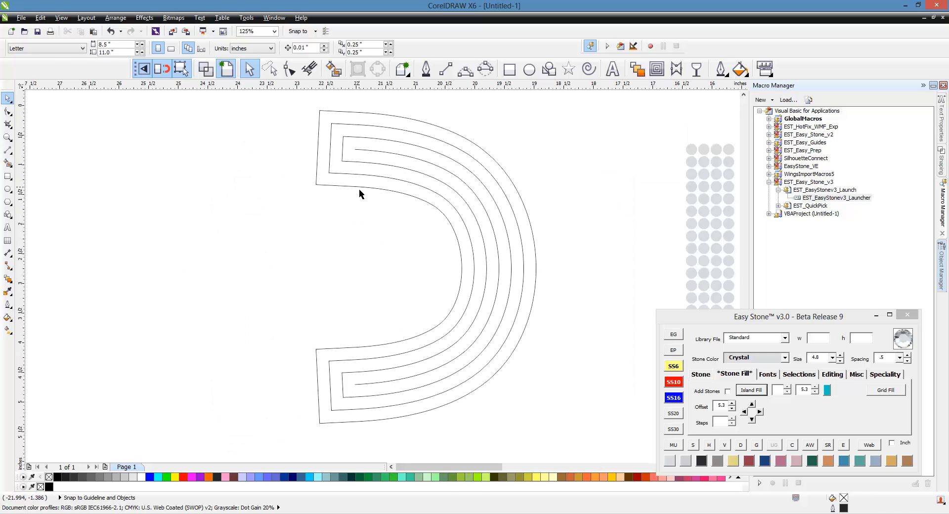
pyautogui.click(358, 188)
pyautogui.press('F10')
pyautogui.moveTo(312, 172); pyautogui.dragTo(322, 206)
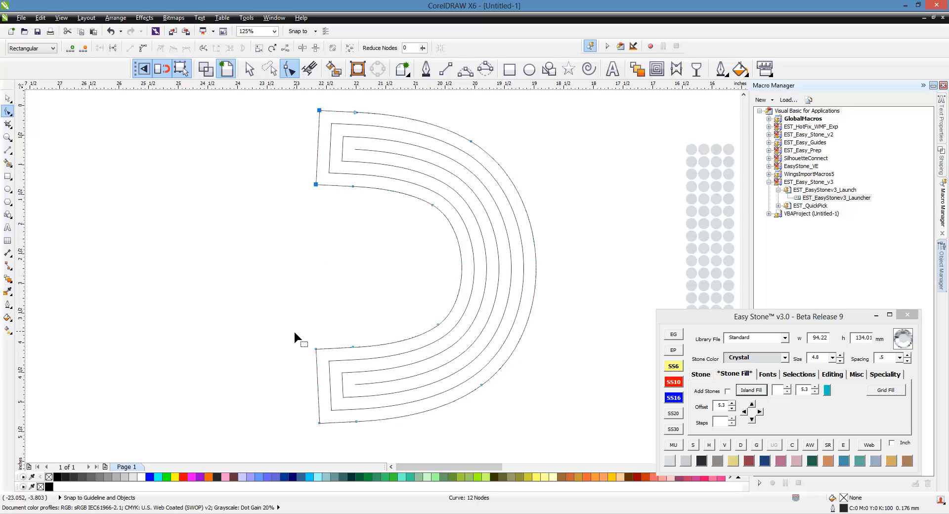
pyautogui.moveTo(294, 330); pyautogui.dragTo(322, 434)
pyautogui.click(842, 376)
pyautogui.click(826, 390)
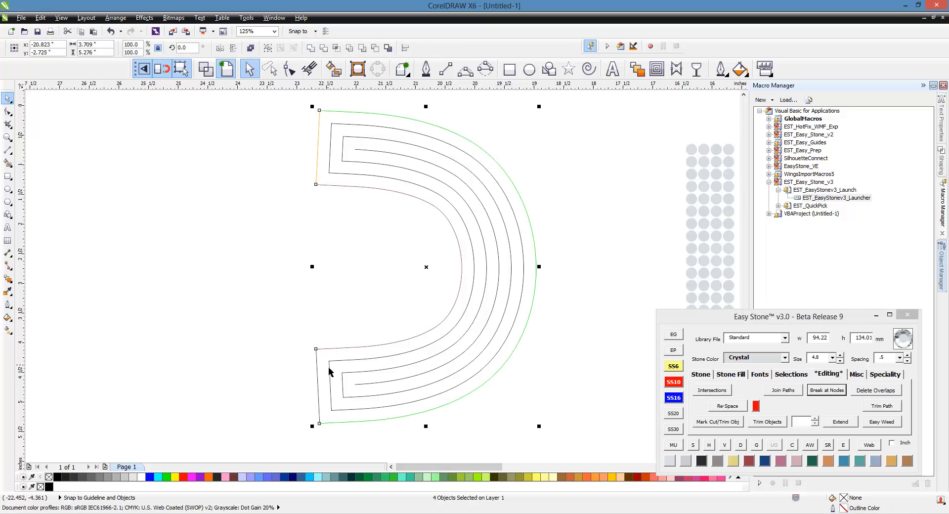
# Break the middle contour apart at its four corner nodes.
pyautogui.press('F10')
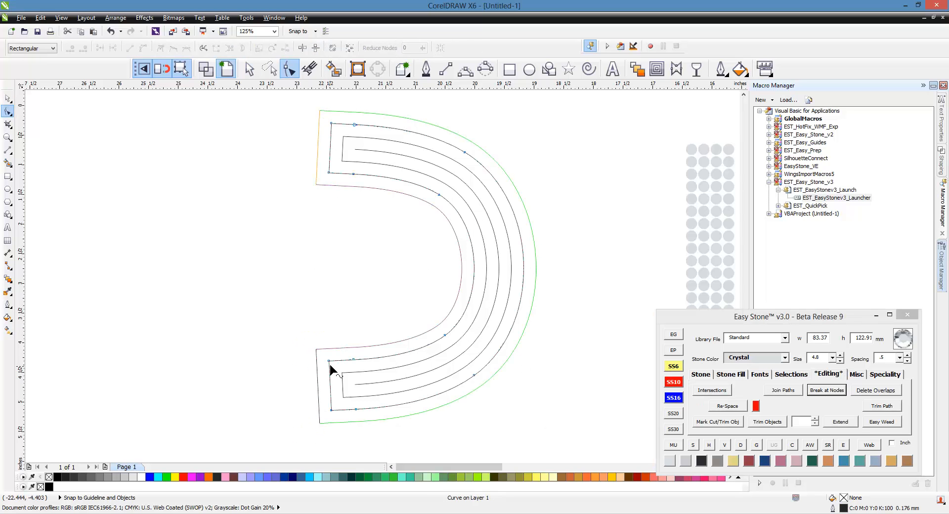
pyautogui.moveTo(334, 425); pyautogui.dragTo(334, 425)
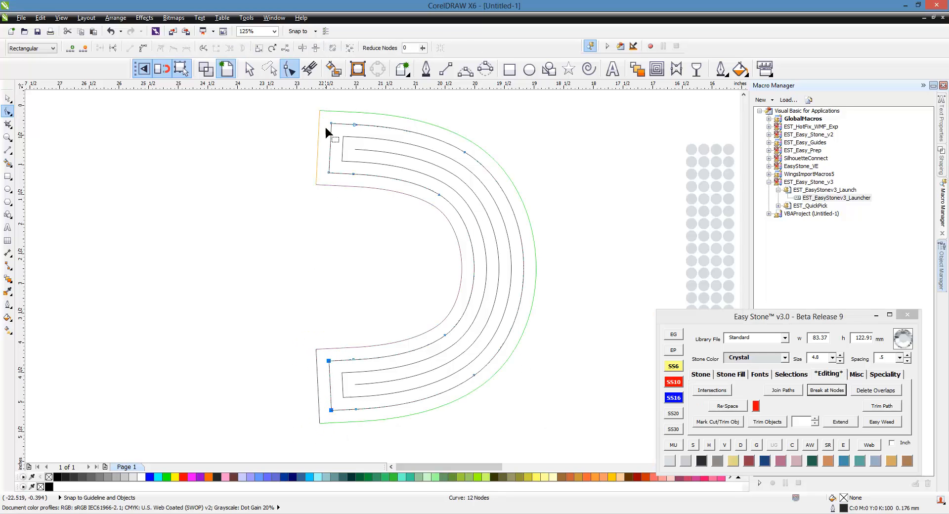
pyautogui.moveTo(326, 106); pyautogui.dragTo(341, 202)
pyautogui.click(816, 390)
# Break the innermost contour apart at its four corner nodes.
pyautogui.click(372, 351)
pyautogui.click(344, 387)
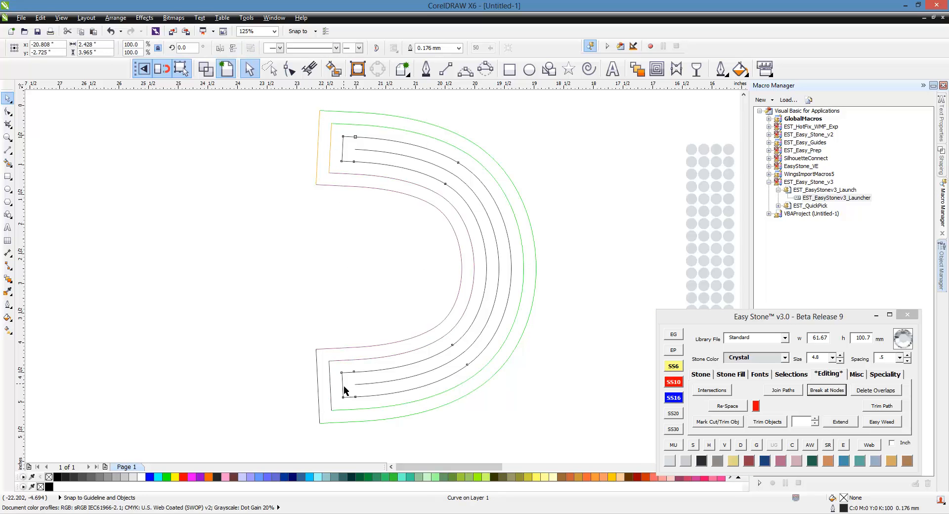
pyautogui.press('F10')
pyautogui.moveTo(342, 403); pyautogui.dragTo(345, 416)
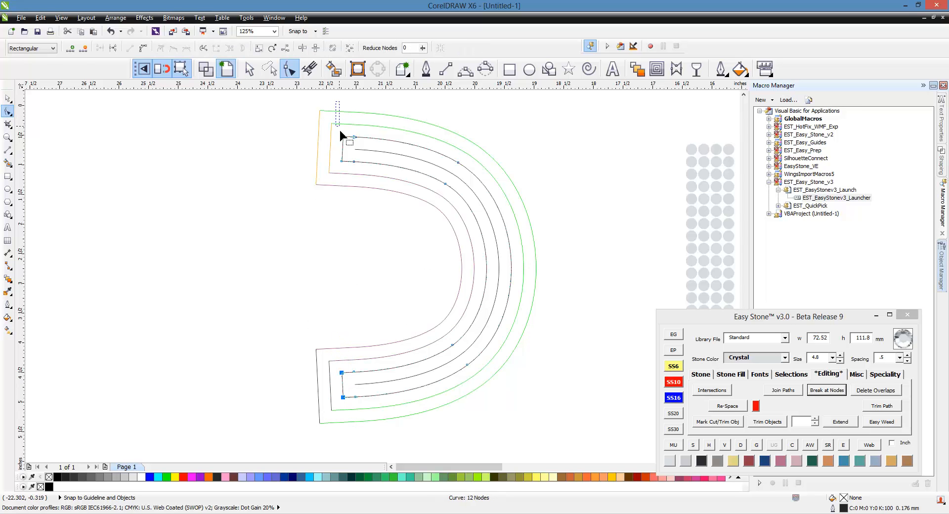
pyautogui.moveTo(339, 129); pyautogui.dragTo(343, 167)
pyautogui.click(813, 391)
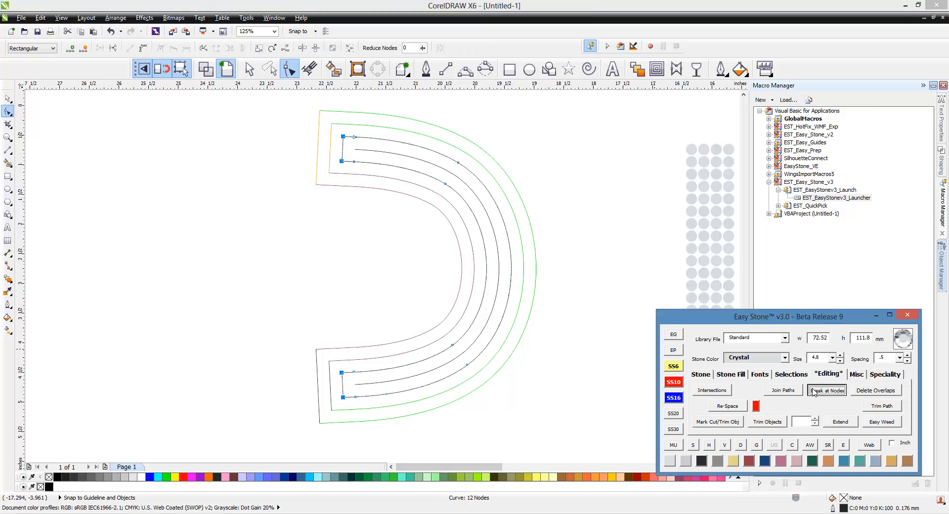
pyautogui.click(73, 137)
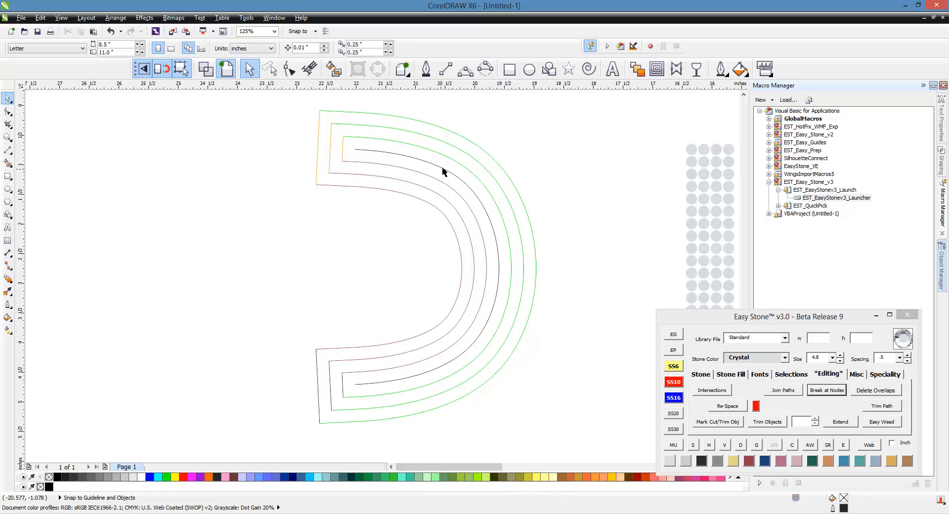
# Delete the three green arcs lying outside the original black bowl curve.
pyautogui.click(468, 143)
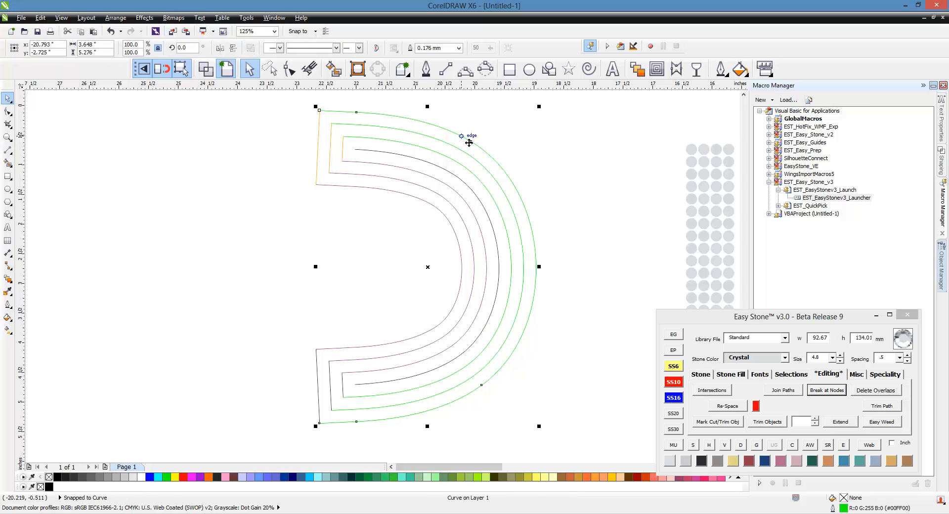
pyautogui.press('Delete')
pyautogui.click(470, 156)
pyautogui.press('Delete')
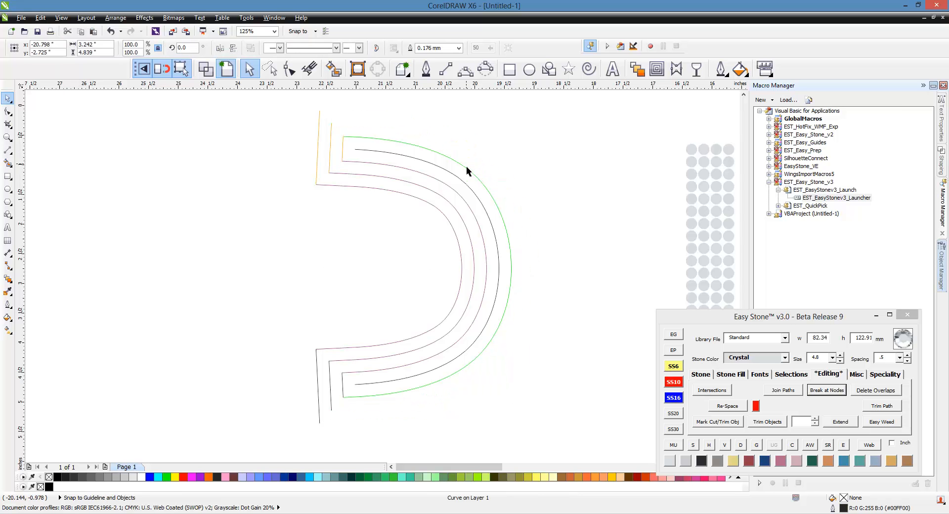
pyautogui.click(469, 171)
pyautogui.press('Delete')
# Delete the short straight end segments at the upper and lower ends of the contours.
pyautogui.click(468, 189)
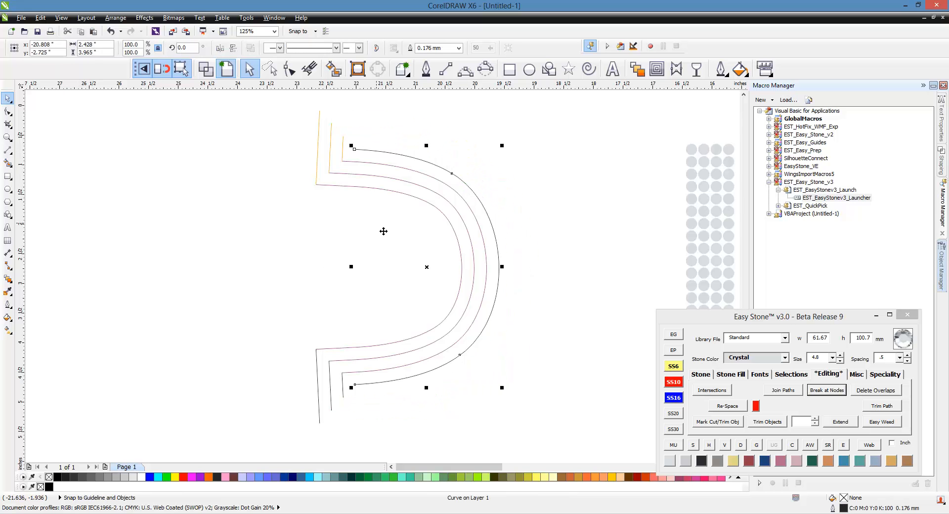
pyautogui.moveTo(295, 107); pyautogui.dragTo(345, 203)
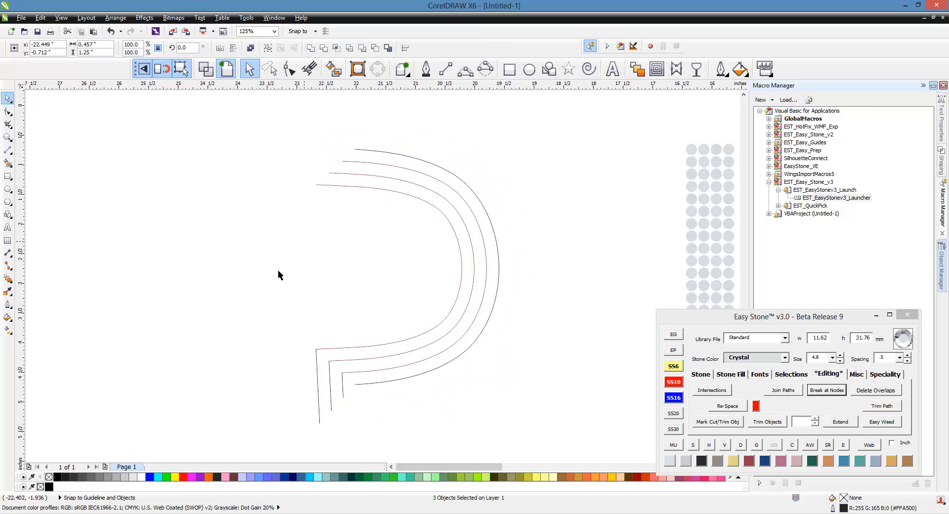
pyautogui.moveTo(268, 311); pyautogui.dragTo(353, 433)
pyautogui.press('Delete')
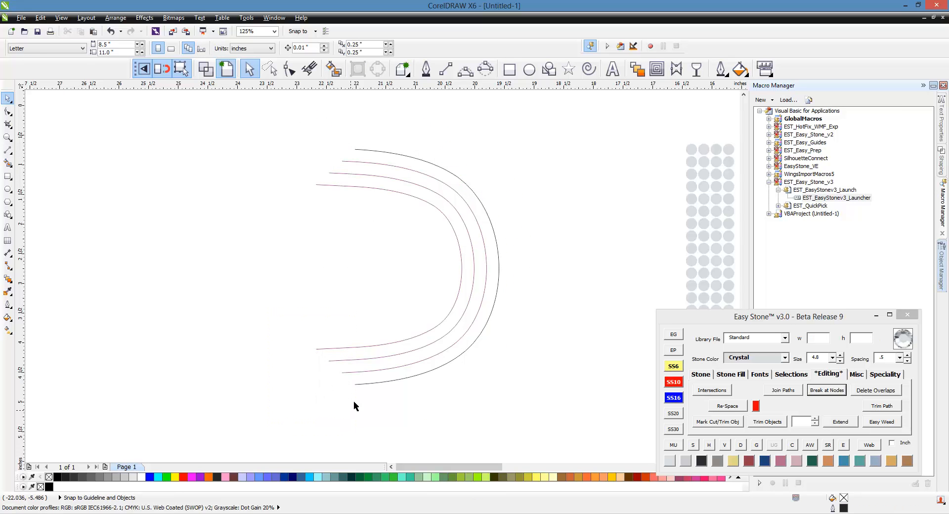
# Trim the lower ends of the three inner curves to the stem edge by deleting their end nodes.
pyautogui.click(360, 357)
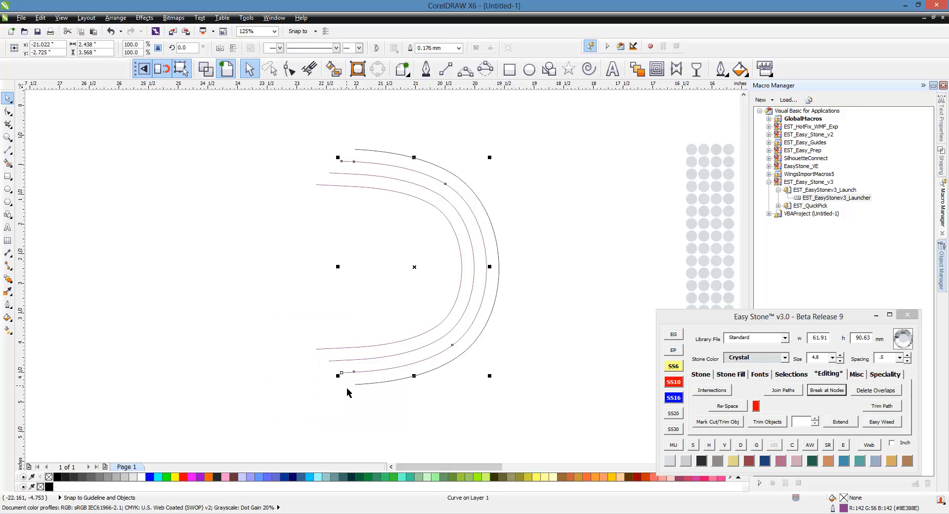
pyautogui.scroll(3, 347, 392)
pyautogui.press('F10')
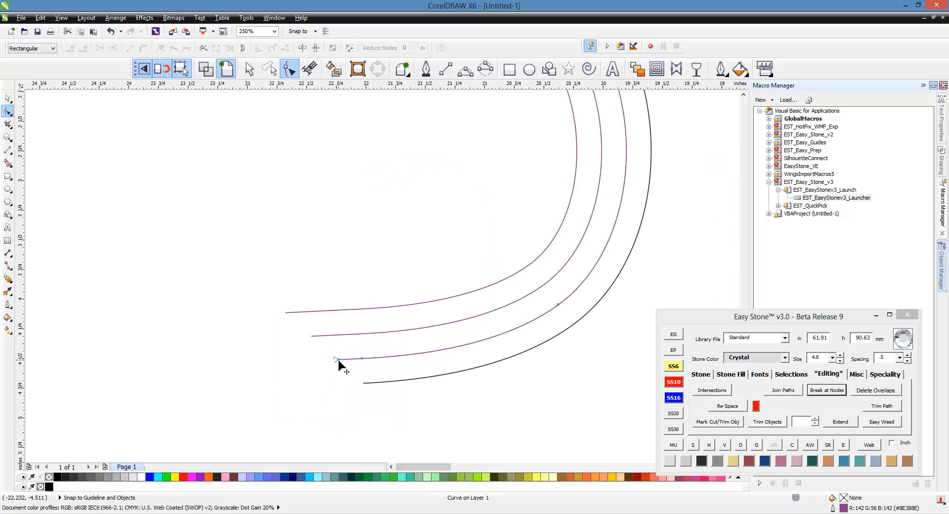
pyautogui.click(338, 362)
pyautogui.press('Delete')
pyautogui.click(310, 336)
pyautogui.press('Delete')
pyautogui.doubleClick(359, 309)
pyautogui.click(286, 312)
pyautogui.press('Delete')
pyautogui.scroll(-2, 369, 378)
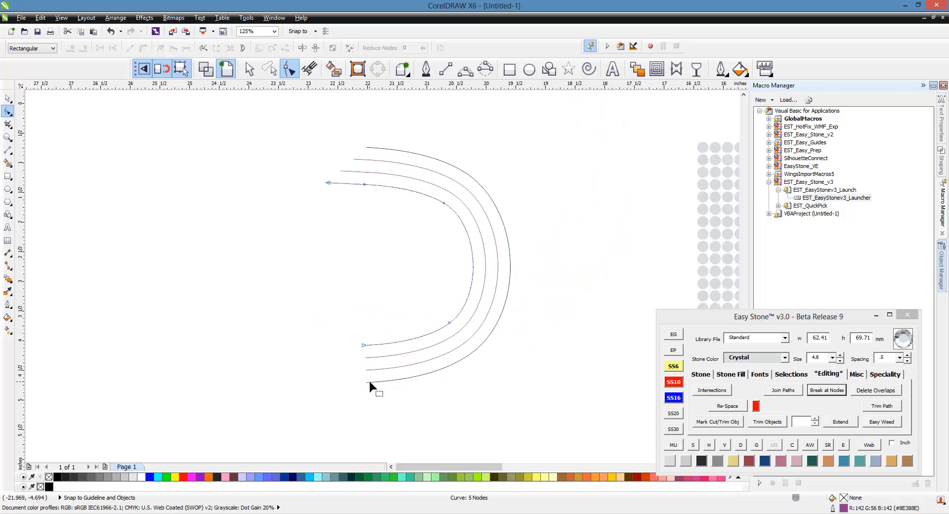
# Trim the upper ends of the three inner curves to the stem edge by deleting their end nodes.
pyautogui.scroll(2, 324, 170)
pyautogui.click(332, 194)
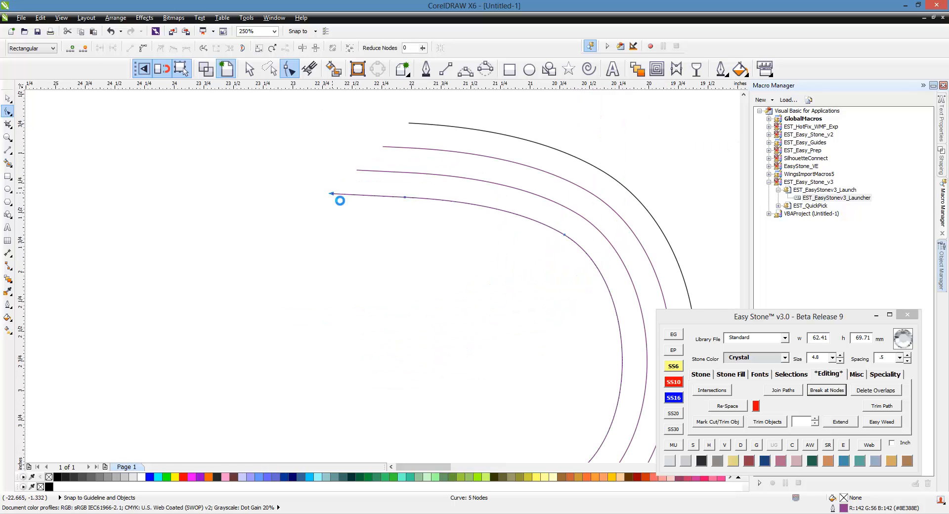
pyautogui.press('Delete')
pyautogui.click(375, 169)
pyautogui.click(357, 170)
pyautogui.press('Delete')
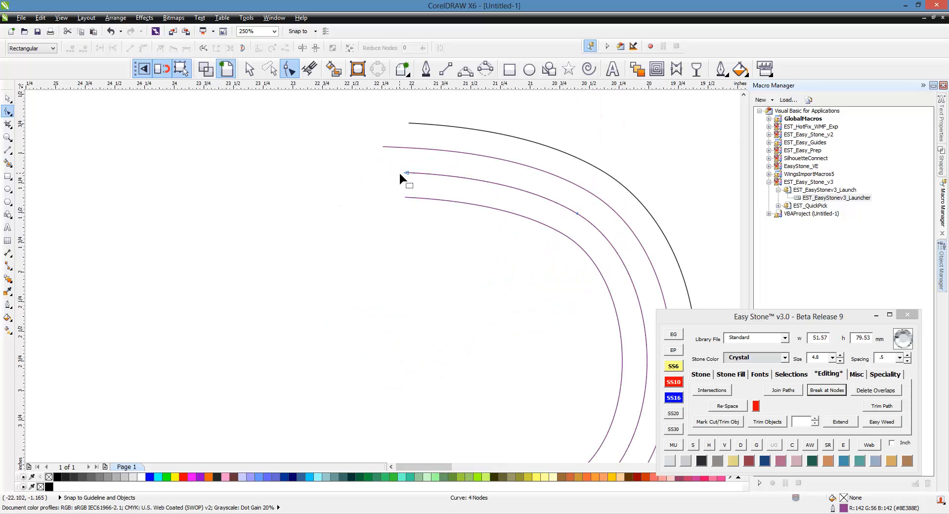
pyautogui.click(393, 146)
pyautogui.click(383, 147)
pyautogui.press('Delete')
pyautogui.scroll(-2, 447, 185)
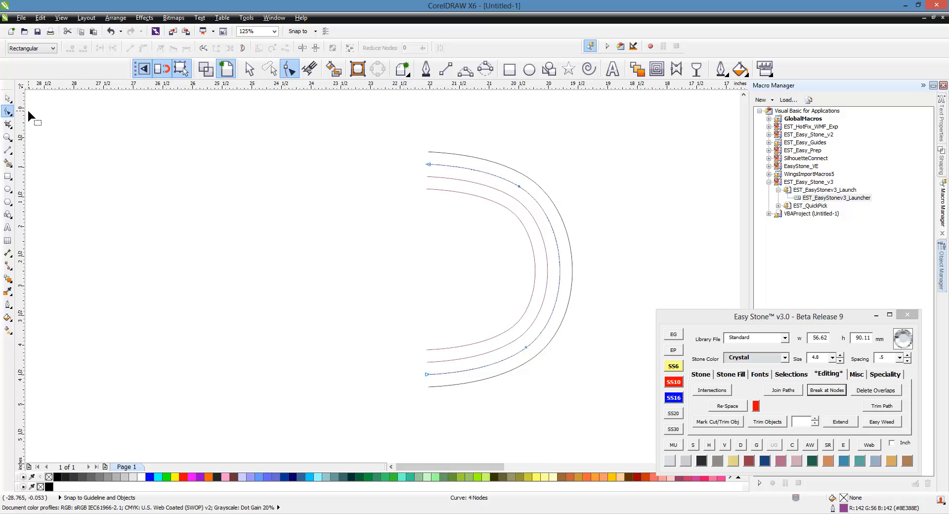
pyautogui.click(8, 99)
pyautogui.click(315, 152)
pyautogui.scroll(-2, 480, 298)
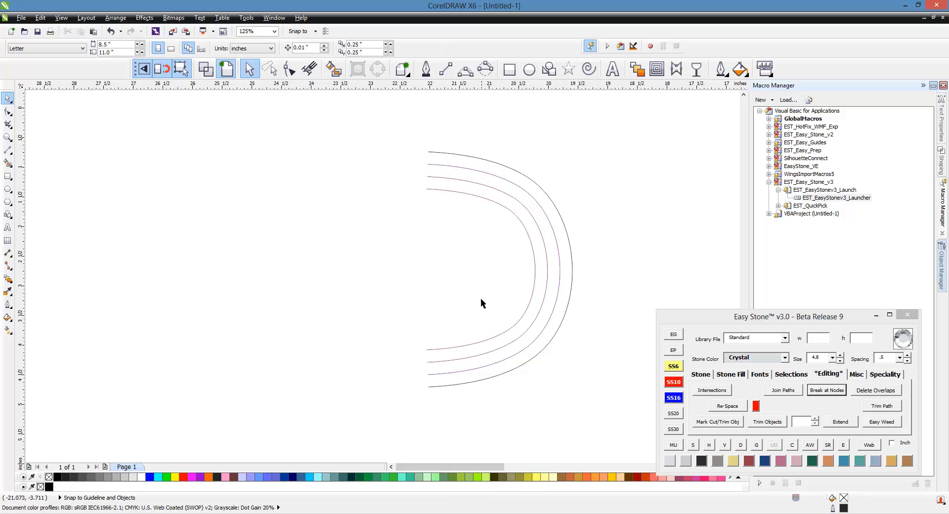
# Add Crystal stones of size 4.8 with .5 spacing along all four concentric bowl curves.
pyautogui.moveTo(397, 200); pyautogui.dragTo(569, 376)
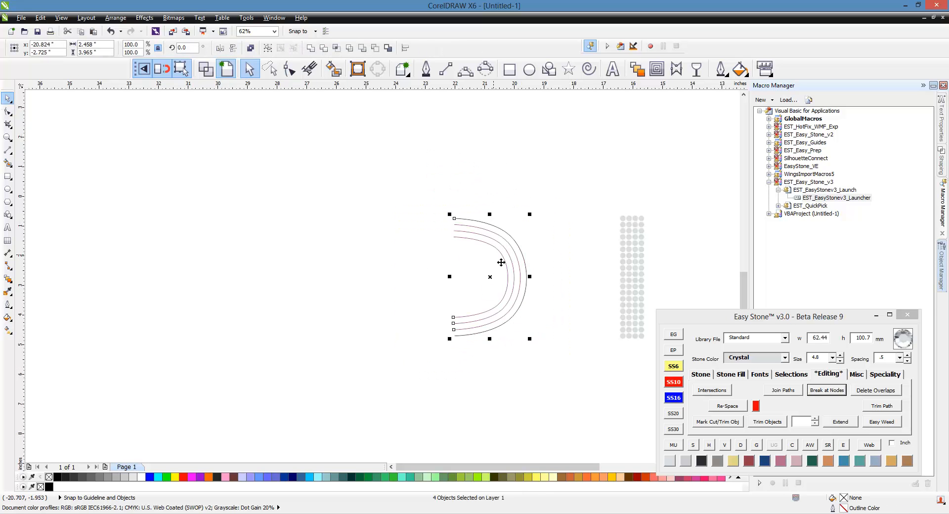
pyautogui.click(700, 374)
pyautogui.click(756, 390)
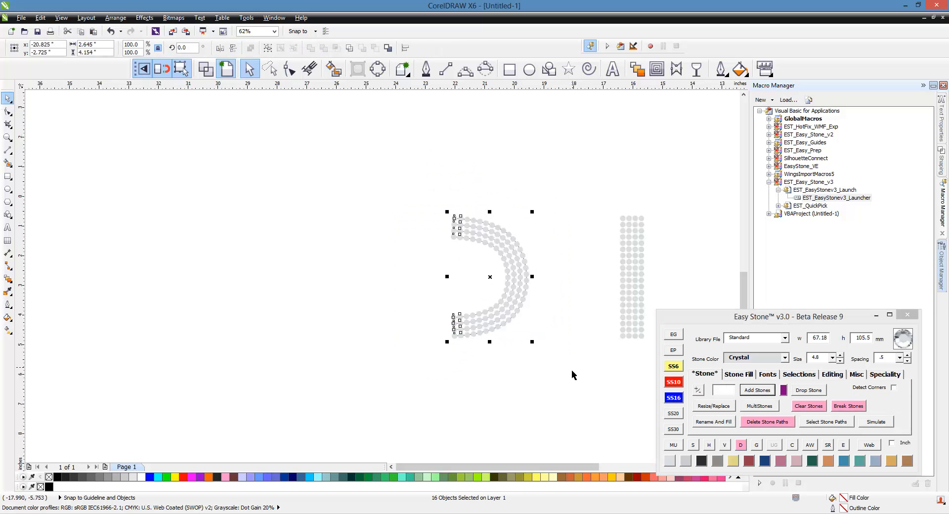
# Move the stone-filled bowl curves onto the four-column stem so their first stones overlap the stem's innermost column.
pyautogui.scroll(1, 603, 261)
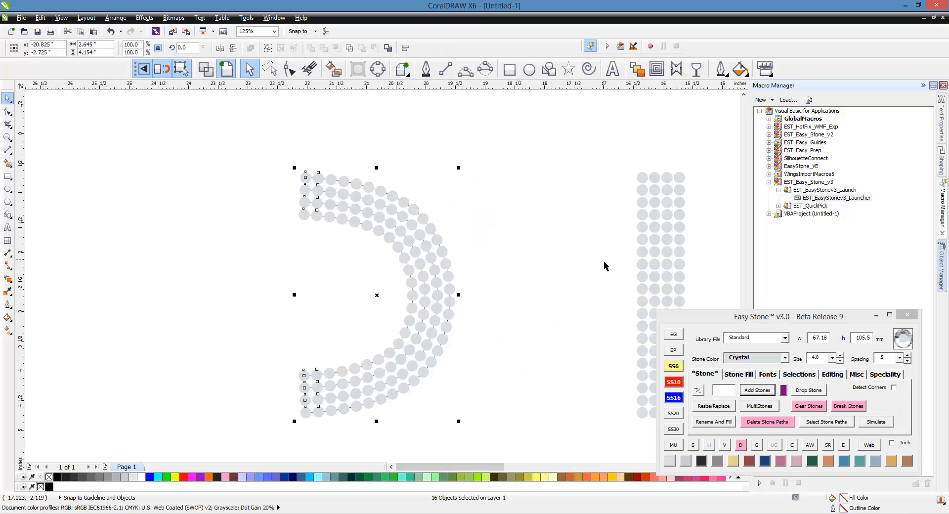
pyautogui.scroll(-1, 327, 226)
pyautogui.scroll(1, 438, 240)
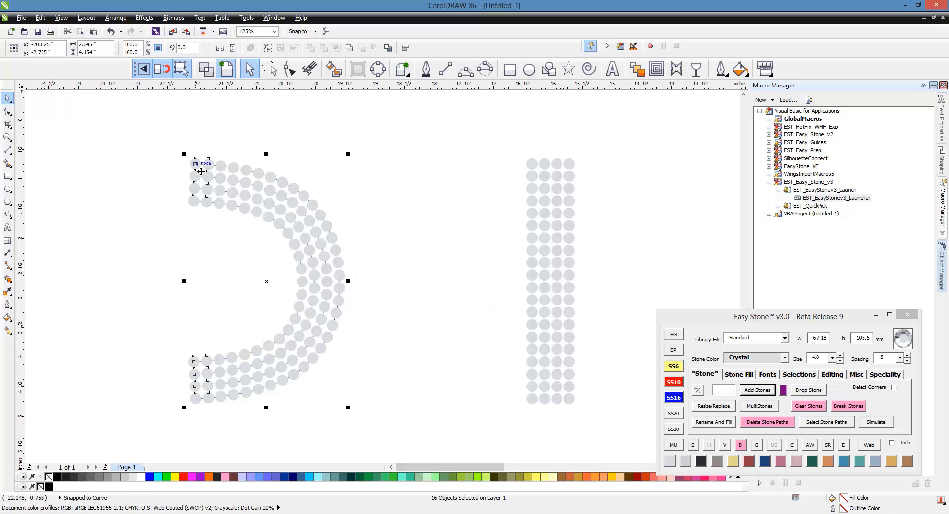
pyautogui.moveTo(199, 174); pyautogui.dragTo(576, 170)
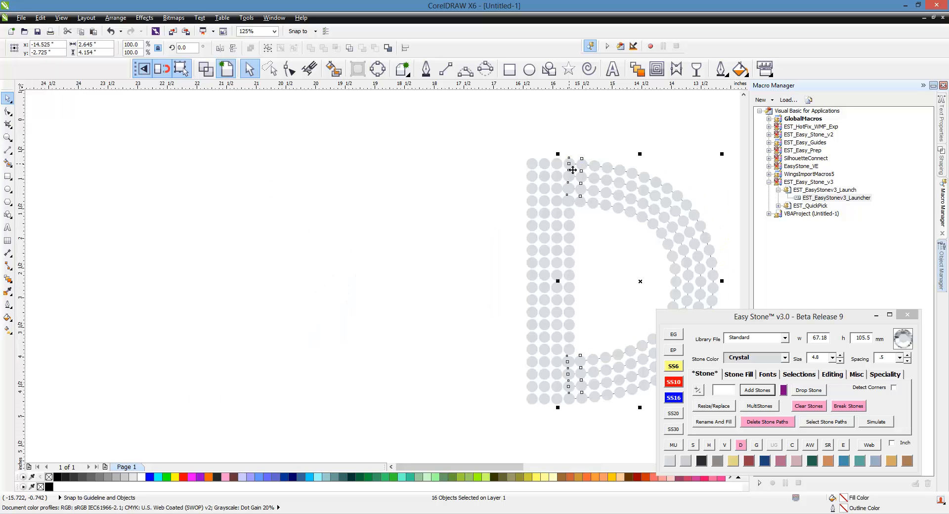
pyautogui.click(449, 180)
pyautogui.hscroll(4, 494, 182)
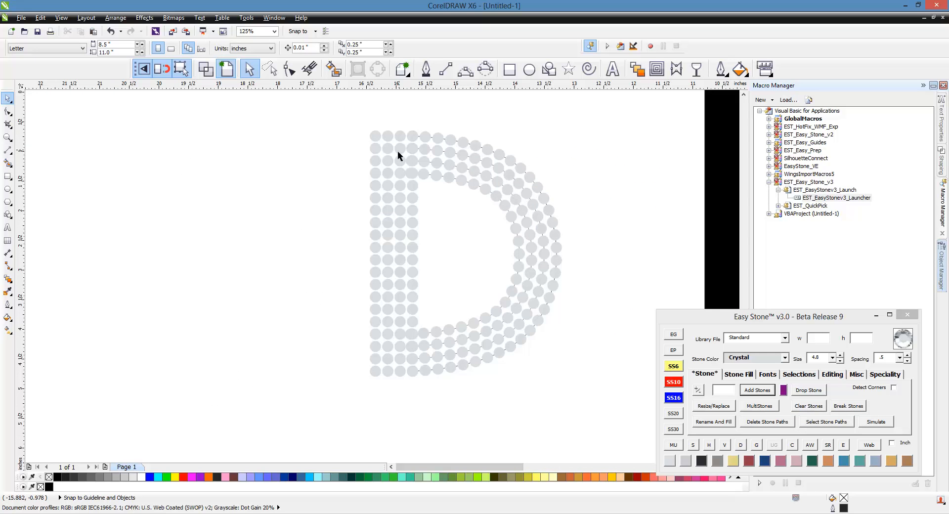
# Shift the upper end node of the D's innermost bowl curve to align its first stone with the stem stone.
pyautogui.scroll(3, 436, 192)
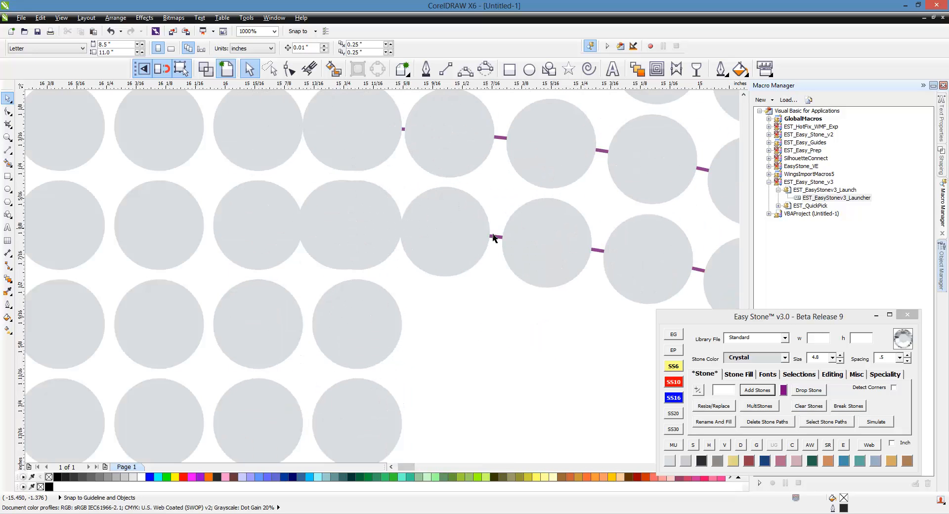
pyautogui.doubleClick(493, 238)
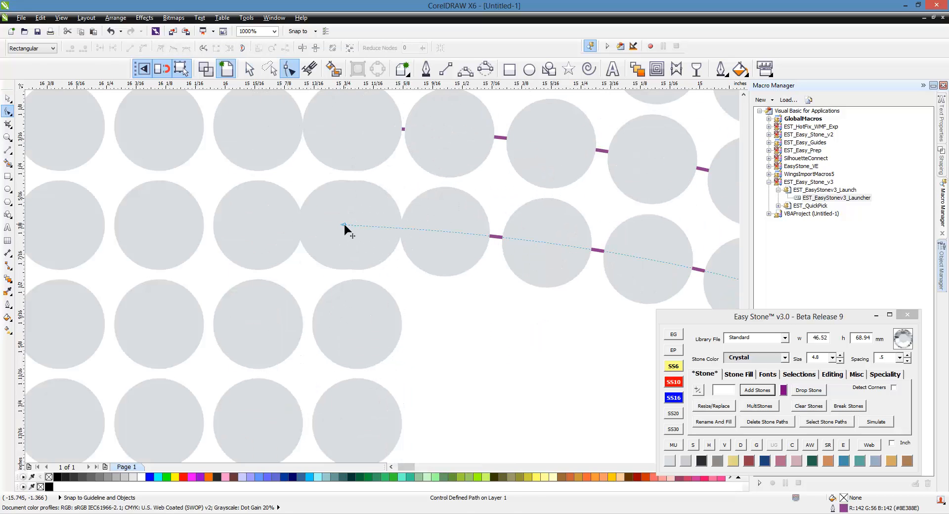
pyautogui.moveTo(345, 224); pyautogui.dragTo(361, 223)
pyautogui.scroll(-1, 434, 177)
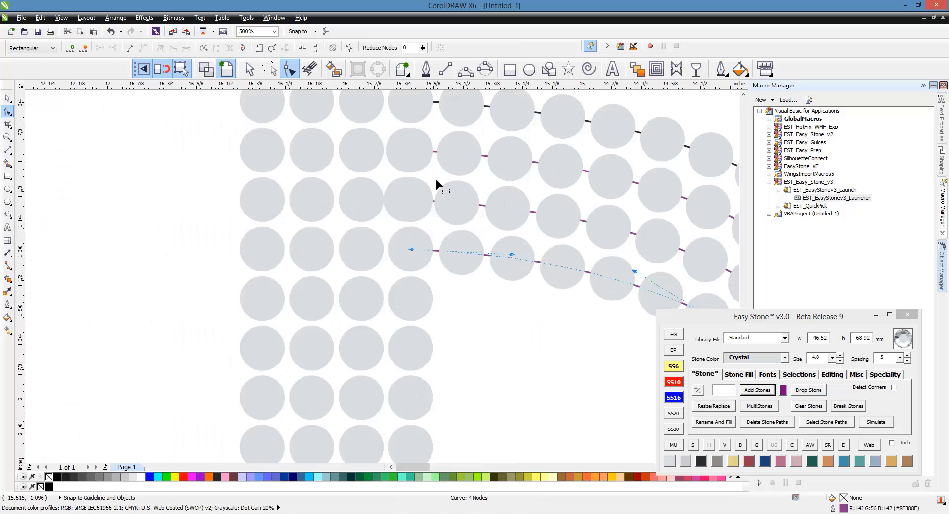
# Align the upper end nodes of the two middle bowl curves with the matching stones in the stem's innermost column.
pyautogui.scroll(1, 437, 177)
pyautogui.click(531, 237)
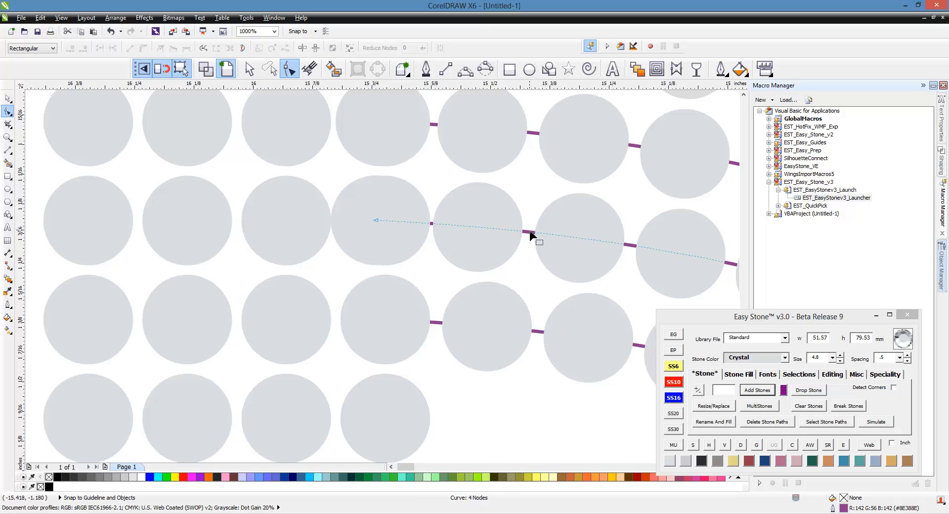
pyautogui.click(373, 220)
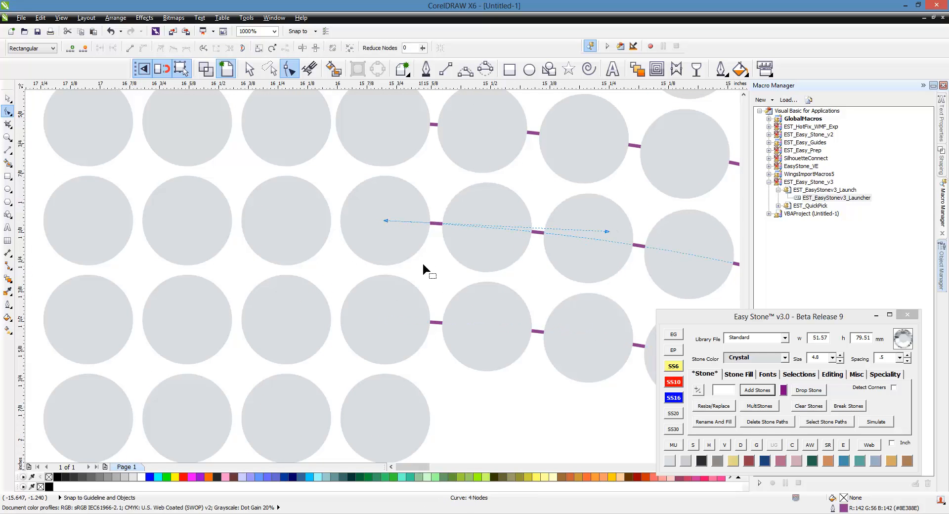
pyautogui.scroll(-1, 423, 263)
pyautogui.scroll(1, 414, 171)
pyautogui.click(438, 214)
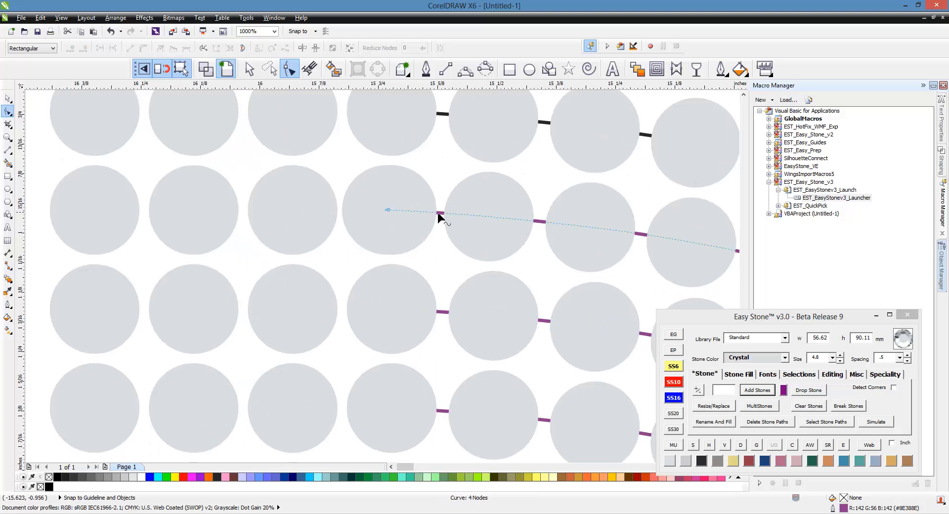
pyautogui.click(387, 210)
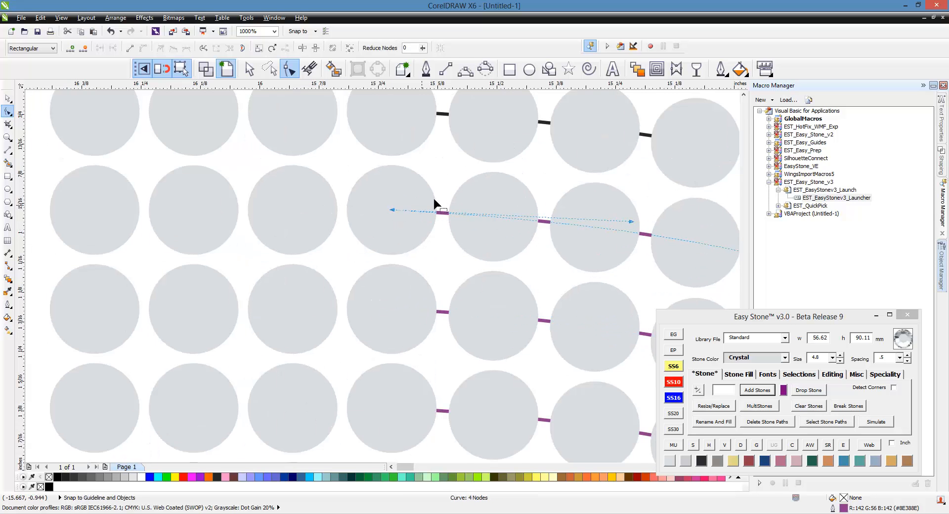
# Shift the lower end node of the innermost bowl curve so its last stone coincides with the stem stone.
pyautogui.scroll(-2, 448, 170)
pyautogui.scroll(-1, 470, 162)
pyautogui.scroll(2, 441, 349)
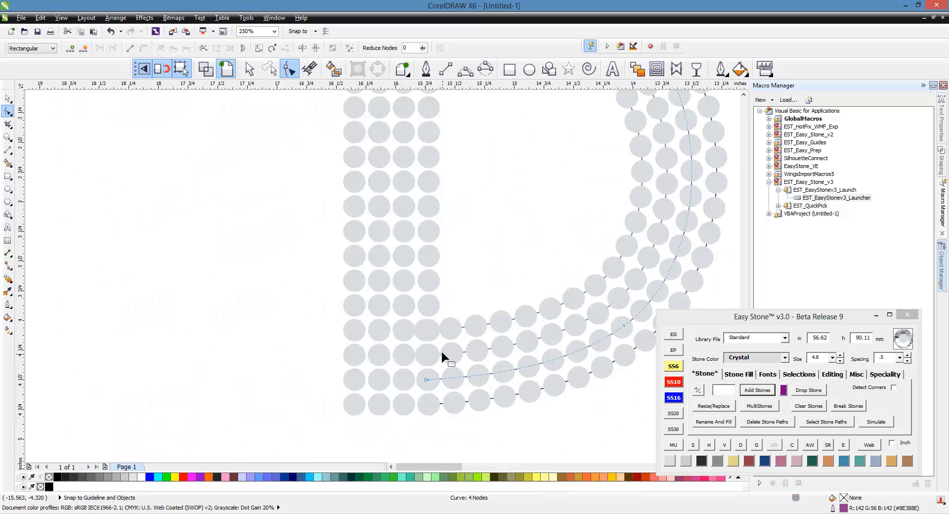
pyautogui.scroll(1, 465, 340)
pyautogui.click(501, 283)
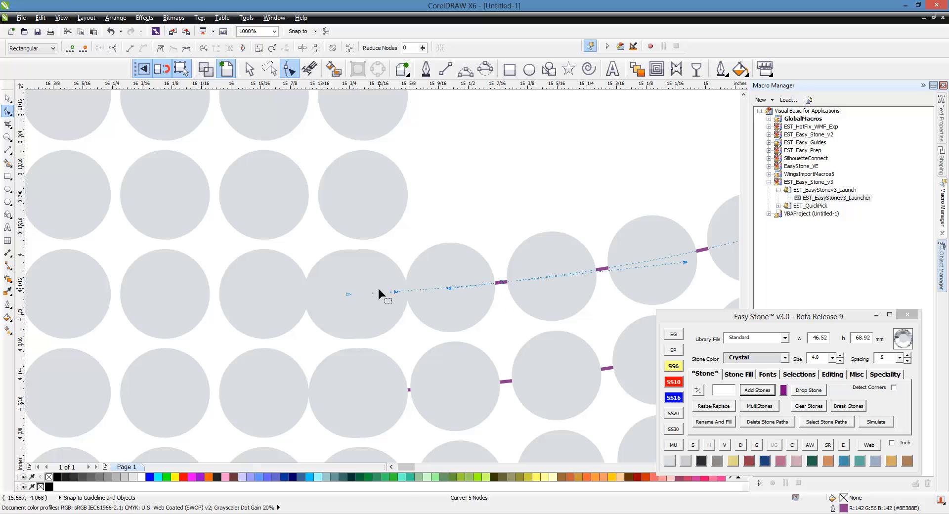
pyautogui.moveTo(347, 293); pyautogui.dragTo(364, 296)
pyautogui.scroll(-2, 420, 257)
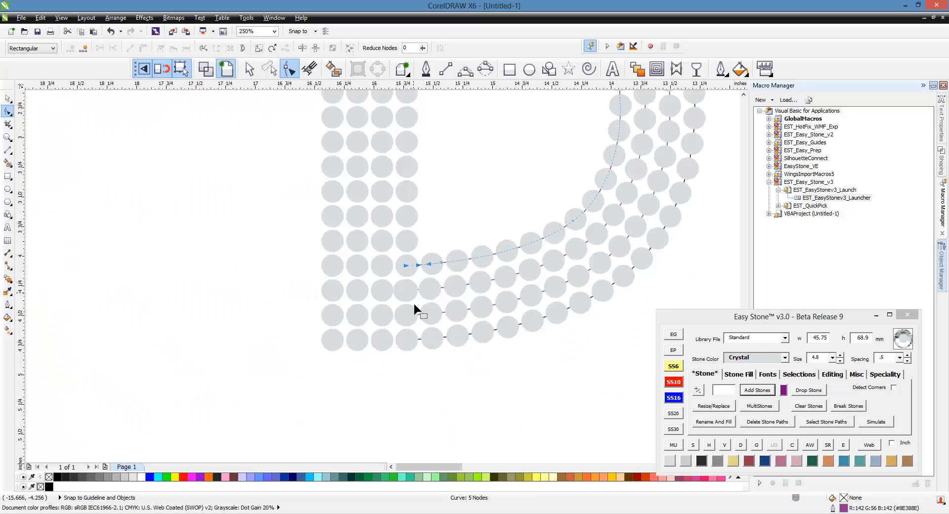
# Align the lower end nodes of the two middle bowl curves with the matching stem stones.
pyautogui.scroll(1, 415, 304)
pyautogui.scroll(2, 450, 262)
pyautogui.click(525, 304)
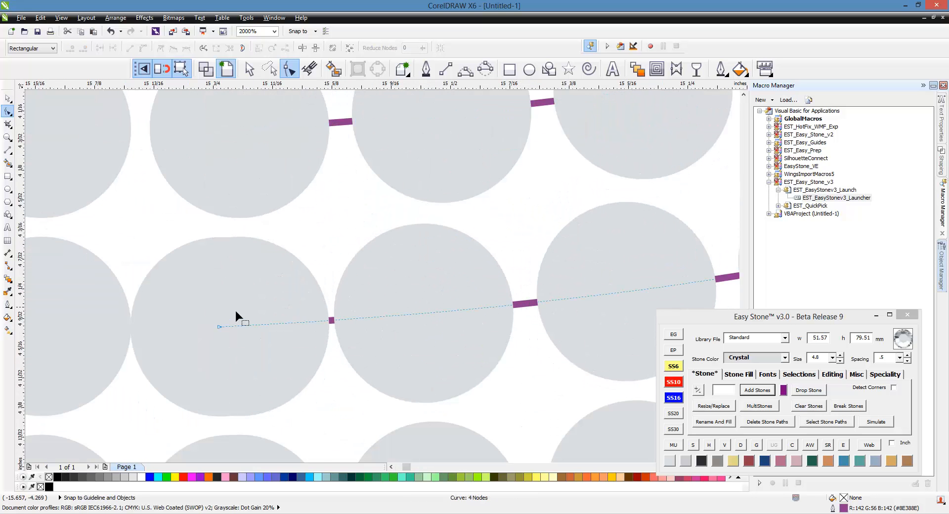
pyautogui.moveTo(220, 325); pyautogui.dragTo(297, 328)
pyautogui.scroll(-2, 365, 239)
pyautogui.scroll(1, 377, 245)
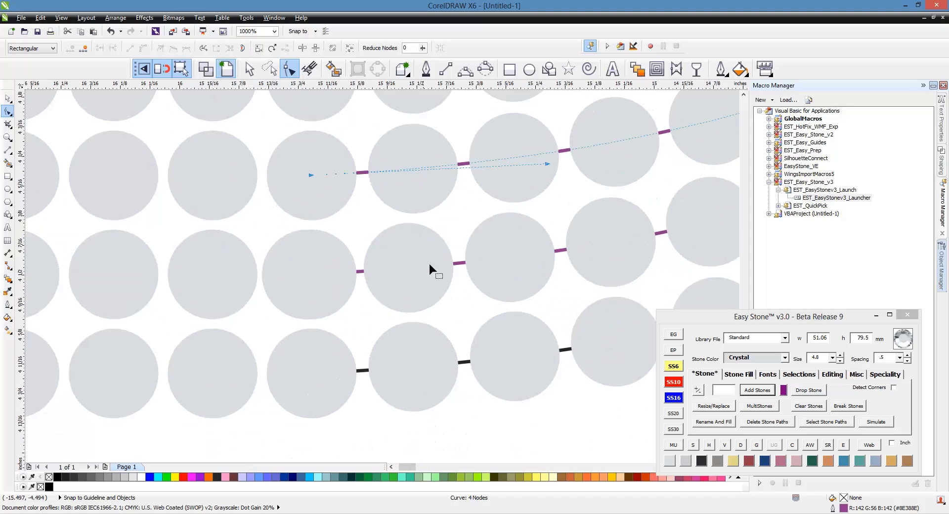
pyautogui.click(461, 265)
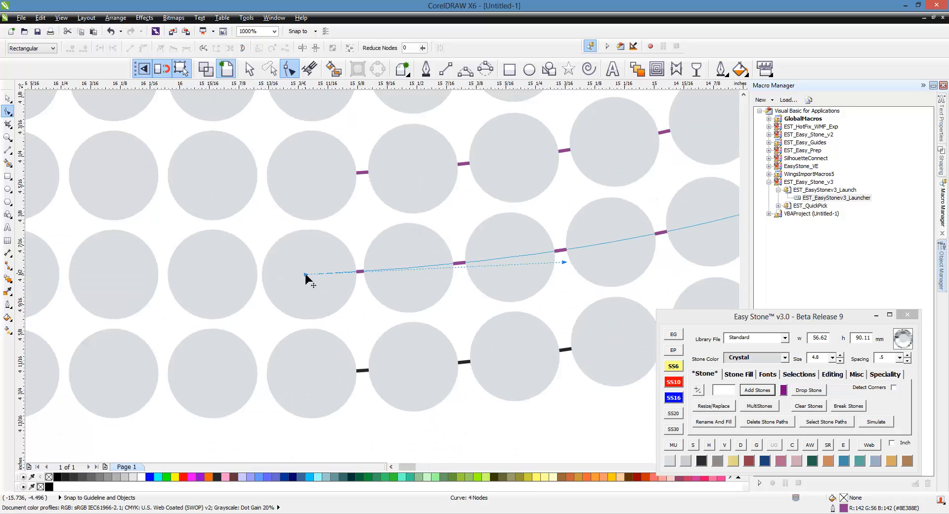
pyautogui.moveTo(307, 277)
pyautogui.mouseDown()
pyautogui.moveTo(317, 276)
pyautogui.moveTo(310, 279)
pyautogui.mouseUp()
pyautogui.scroll(-5, 369, 298)
pyautogui.scroll(2, 381, 226)
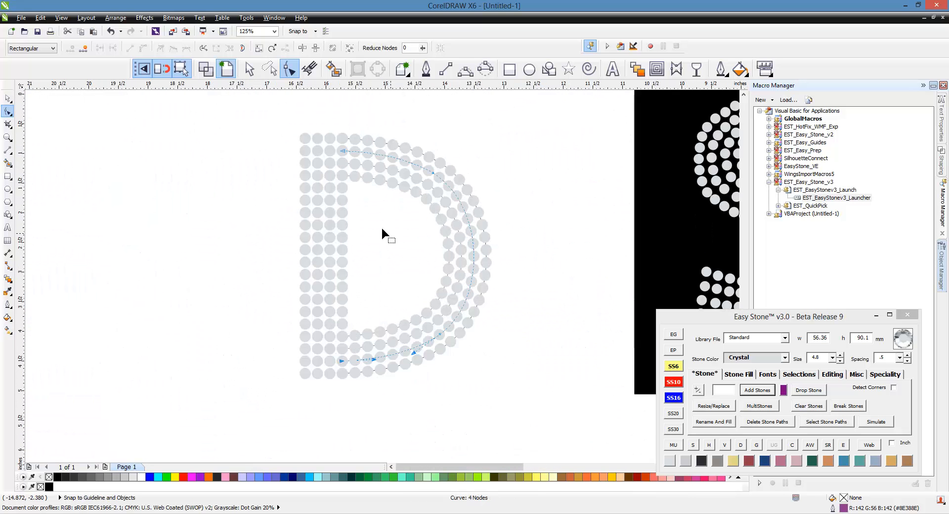
# Select the whole rebuilt D and delete its stone paths, keeping only the stones.
pyautogui.click(8, 99)
pyautogui.moveTo(261, 126); pyautogui.dragTo(541, 407)
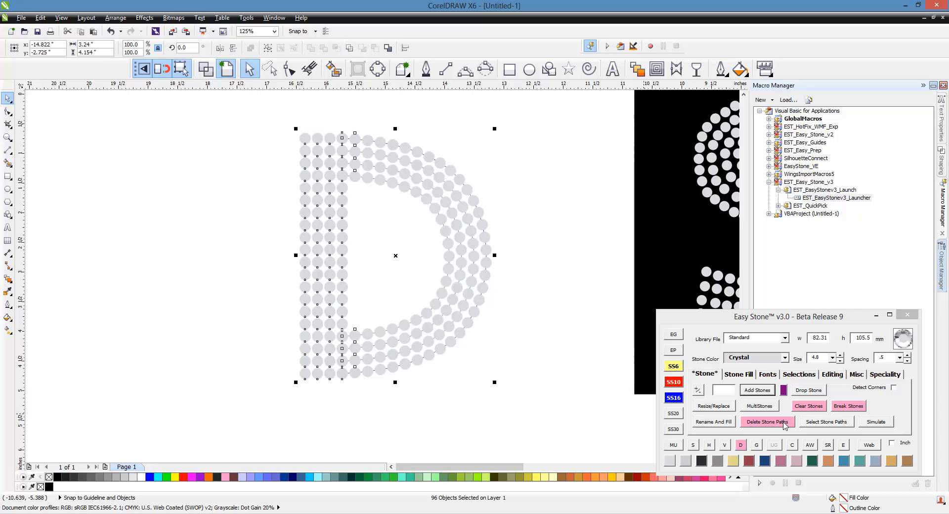
pyautogui.click(767, 421)
pyautogui.scroll(-2, 435, 274)
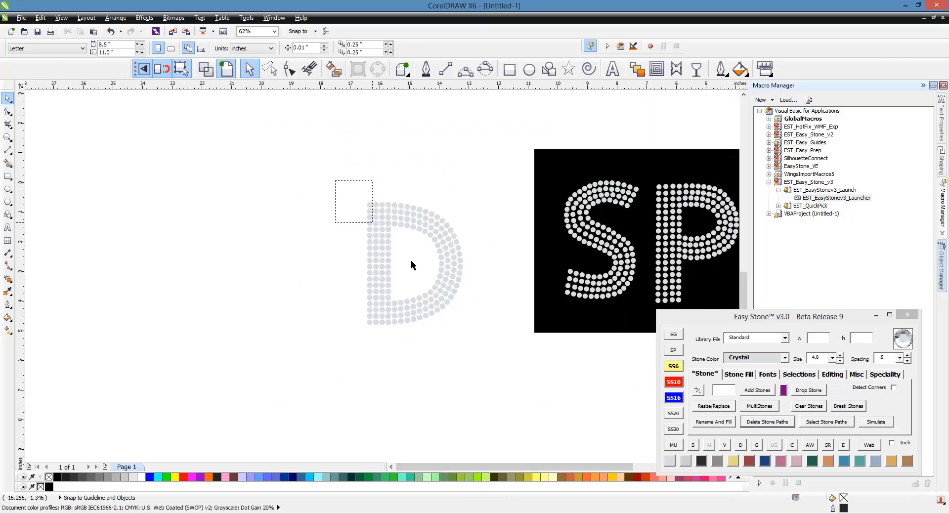
# Select all stones of the rebuilt D and remove the overlapping duplicates.
pyautogui.moveTo(411, 261); pyautogui.dragTo(514, 358)
pyautogui.click(793, 444)
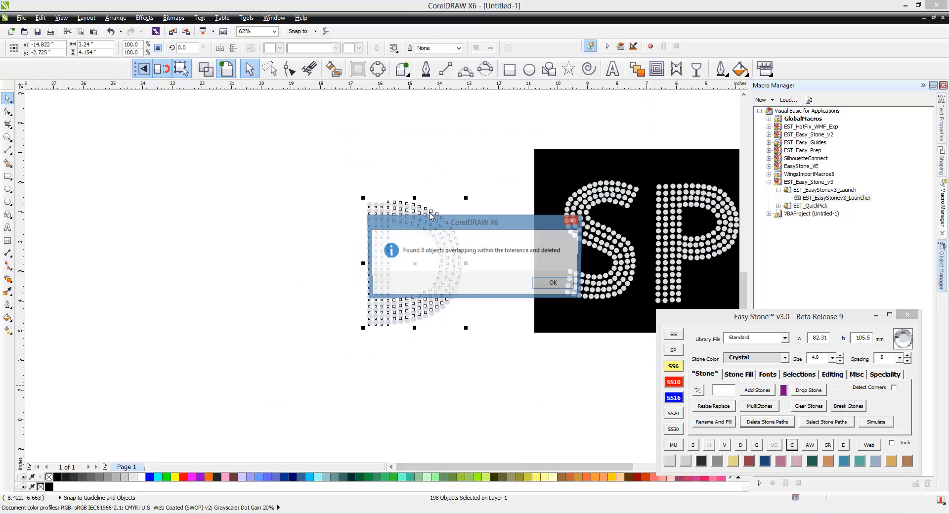
pyautogui.click(547, 280)
# Place a copy of the D's four-column stem beside the D as the stem for the letter P.
pyautogui.scroll(-2, 321, 246)
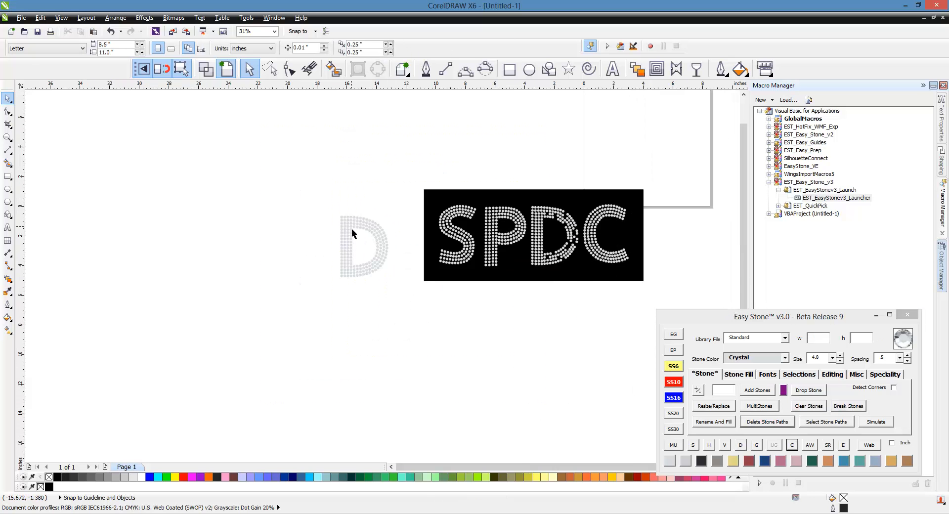
pyautogui.scroll(2, 351, 228)
pyautogui.scroll(2, 378, 246)
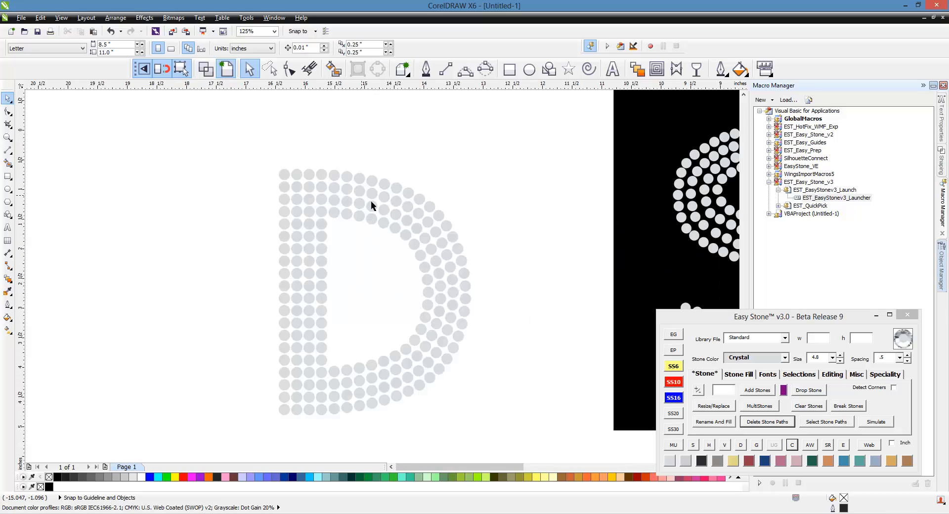
pyautogui.scroll(-1, 438, 217)
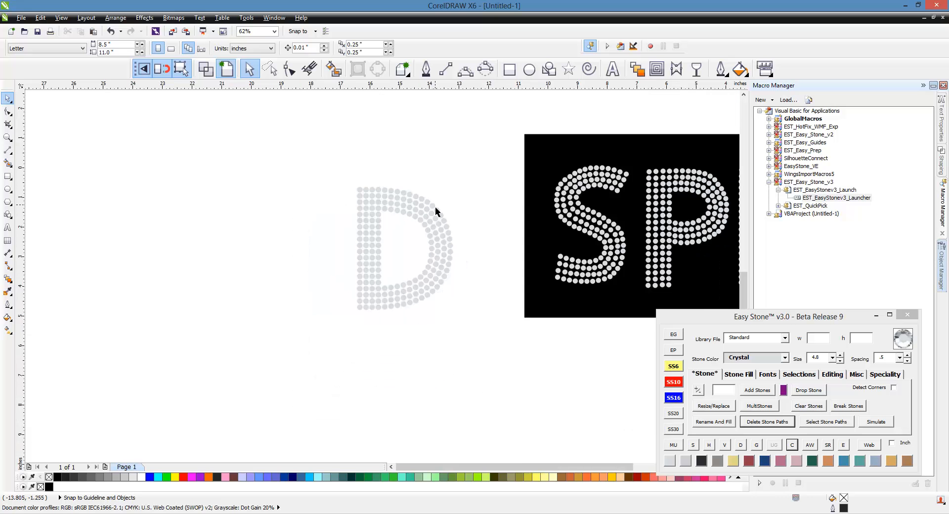
pyautogui.scroll(-1, 437, 217)
pyautogui.scroll(1, 437, 227)
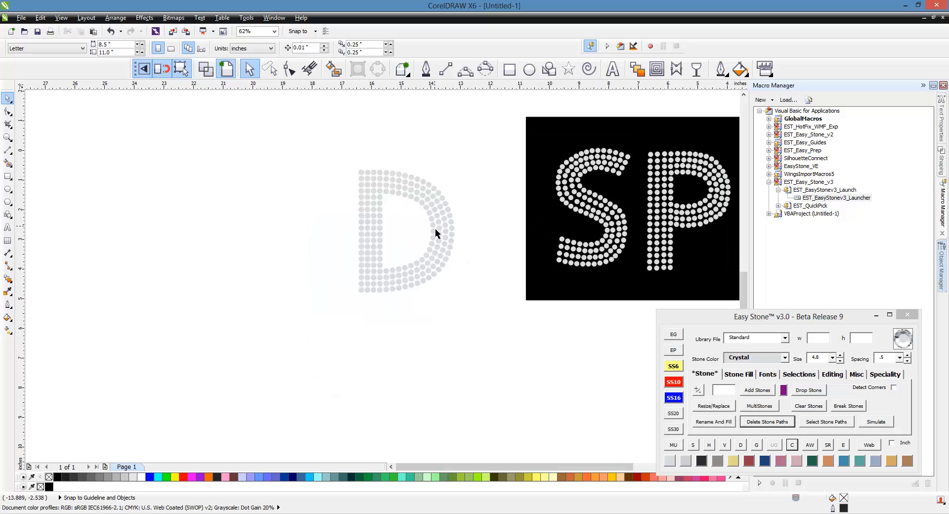
pyautogui.moveTo(340, 151); pyautogui.dragTo(386, 320)
pyautogui.scroll(-1, 232, 167)
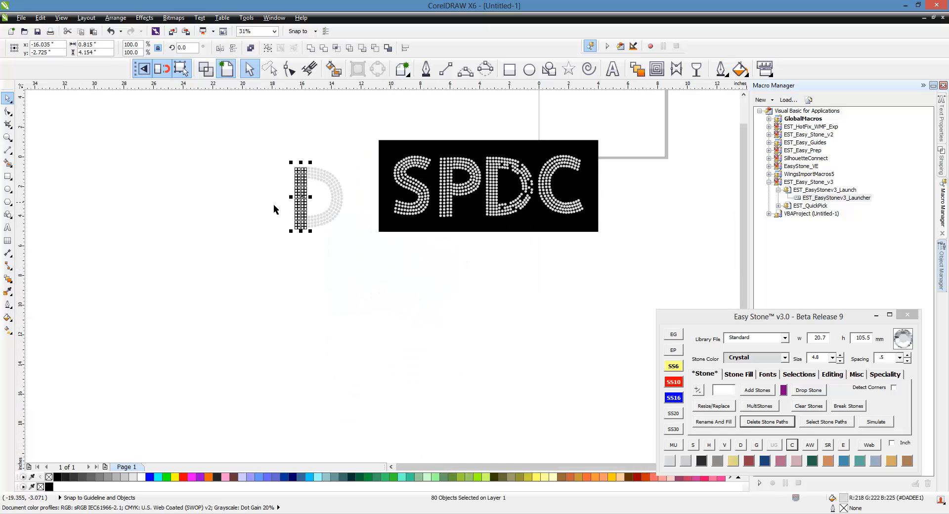
pyautogui.scroll(1, 307, 170)
pyautogui.moveTo(305, 176); pyautogui.dragTo(157, 177)
pyautogui.click(249, 260)
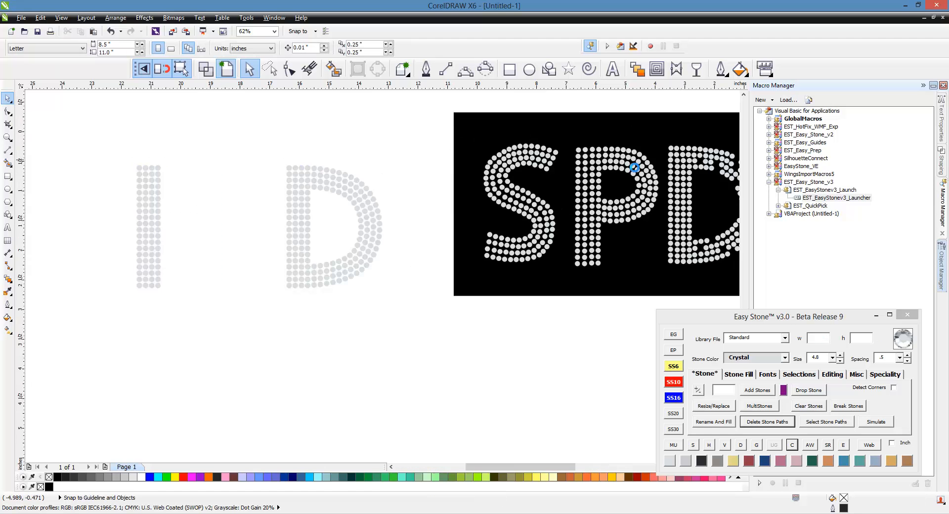
# Draw a three-point curve along the P's outer bowl stones, from the top of the stem around to the lower bend.
pyautogui.scroll(2, 635, 153)
pyautogui.scroll(-1, 544, 159)
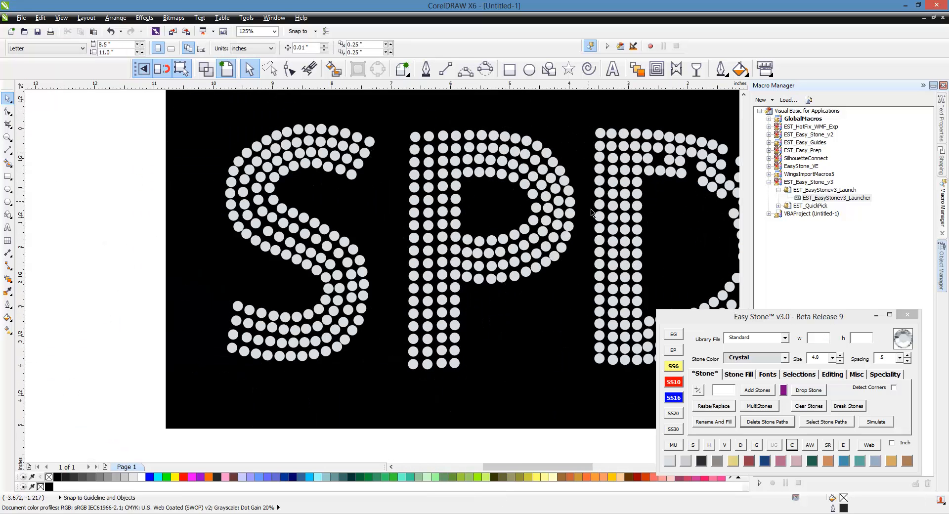
pyautogui.scroll(1, 554, 131)
pyautogui.press('F10')
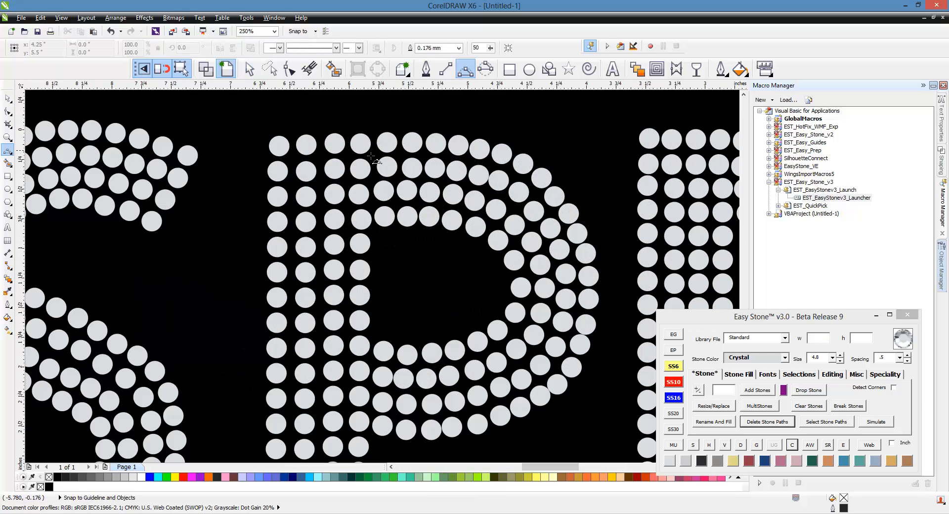
pyautogui.moveTo(361, 143)
pyautogui.mouseDown()
pyautogui.moveTo(547, 218)
pyautogui.moveTo(568, 213)
pyautogui.moveTo(581, 365)
pyautogui.moveTo(572, 367)
pyautogui.mouseUp()
pyautogui.click(528, 161)
pyautogui.click(590, 297)
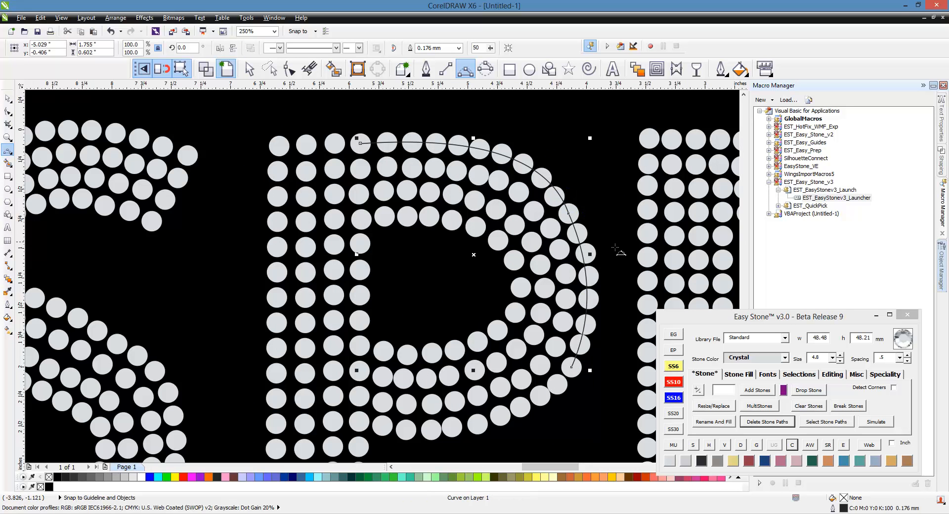
# Continue the outer P bowl curve along its lower stones to the stem and move the curve between the copied stem and the D.
pyautogui.scroll(-2, 617, 251)
pyautogui.scroll(2, 618, 264)
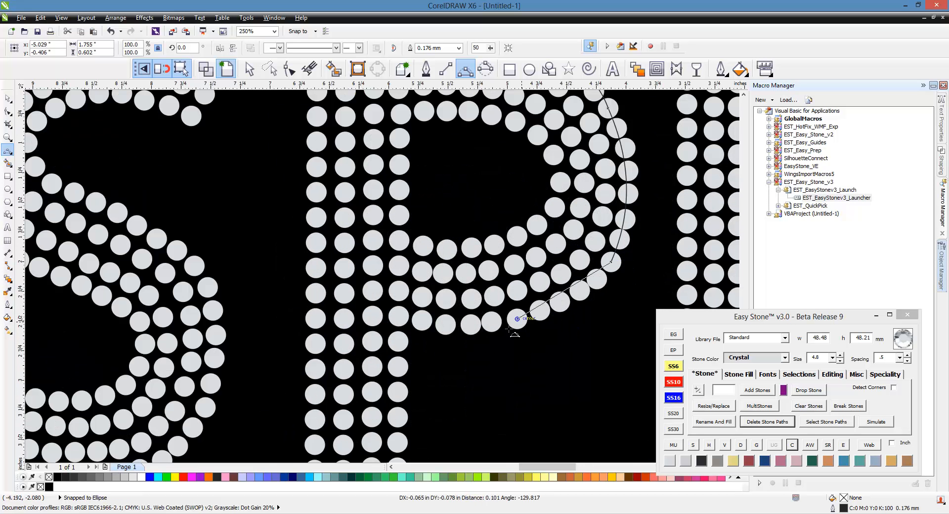
pyautogui.moveTo(516, 318); pyautogui.dragTo(400, 316)
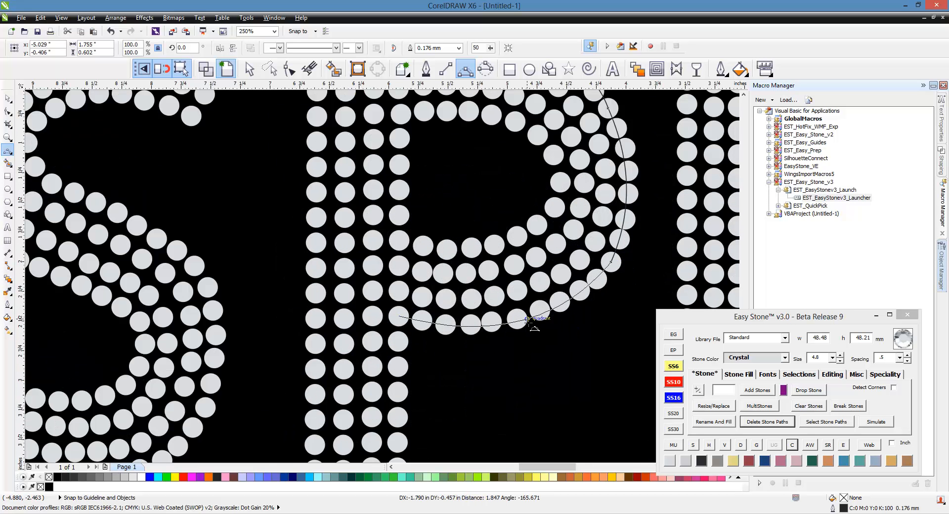
pyautogui.click(527, 319)
pyautogui.scroll(-4, 608, 312)
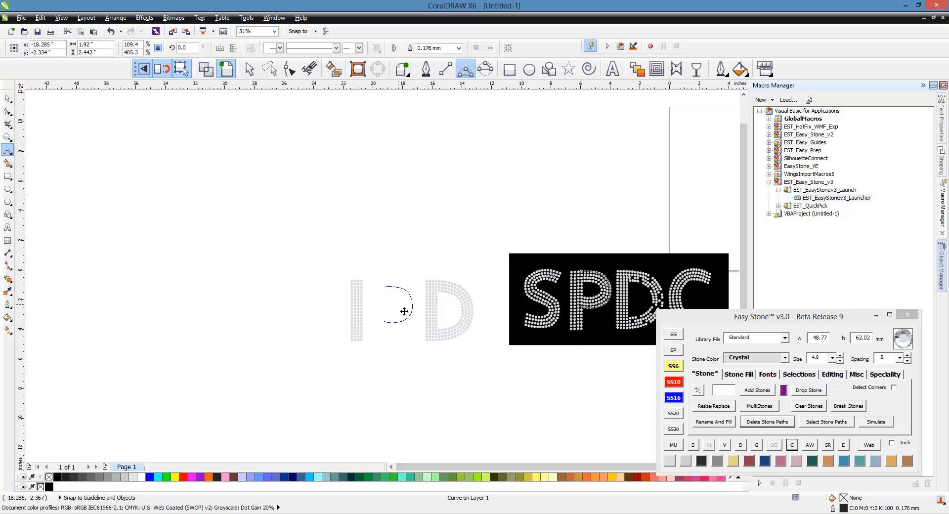
# Move the bowl curve to the top of the P's stem and place its lower end node on the centre of an inner-column stone.
pyautogui.scroll(3, 390, 312)
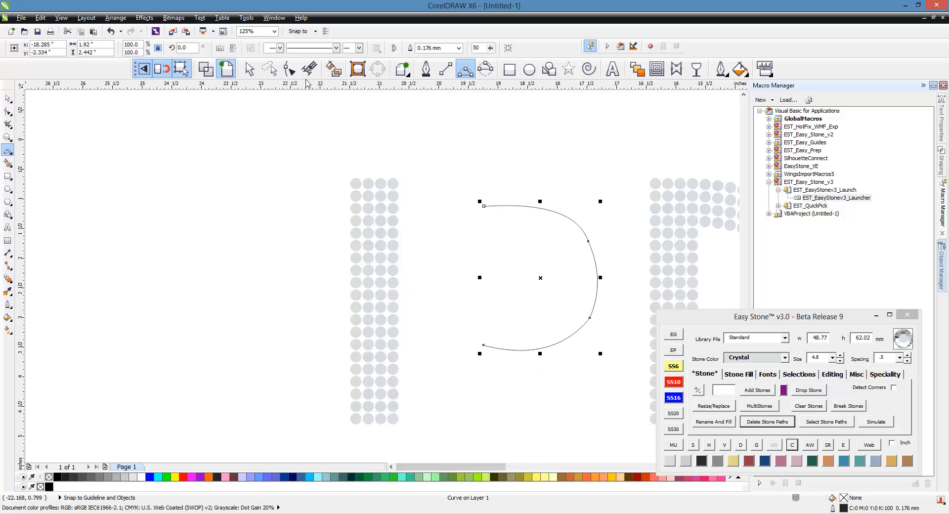
pyautogui.click(249, 69)
pyautogui.moveTo(492, 213); pyautogui.dragTo(400, 190)
pyautogui.click(451, 163)
pyautogui.scroll(4, 410, 336)
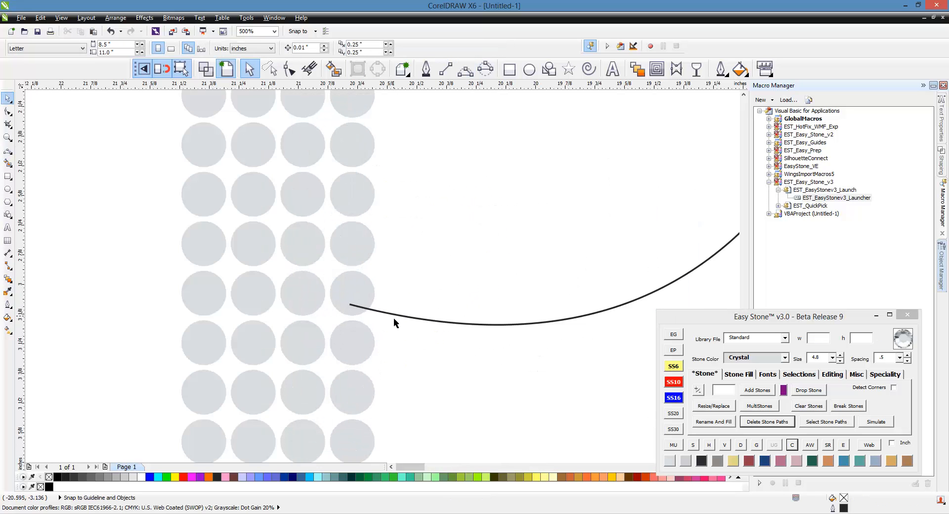
pyautogui.doubleClick(399, 320)
pyautogui.moveTo(349, 304); pyautogui.dragTo(352, 293)
pyautogui.scroll(-1, 454, 351)
pyautogui.scroll(-1, 488, 342)
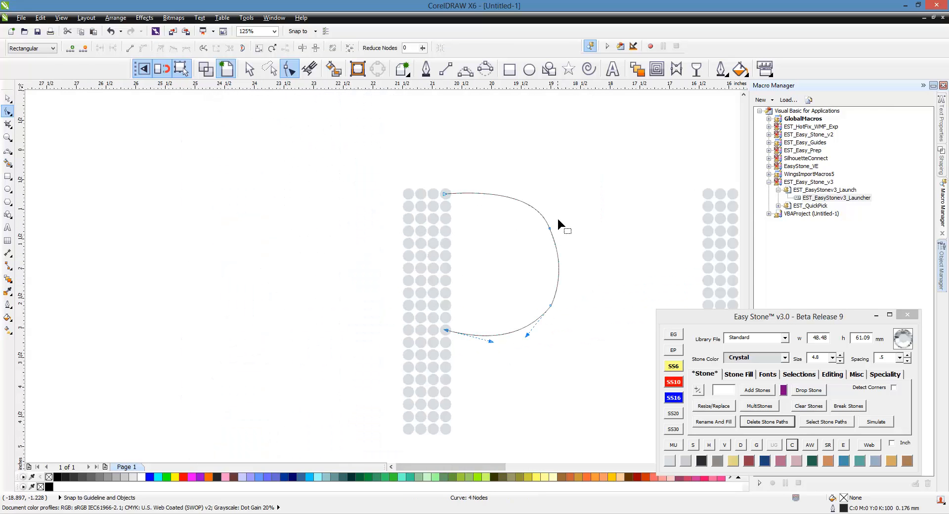
# Smooth the P's bowl curve by adding nodes along its top, outer side and lower arc and removing the two bend nodes.
pyautogui.click(576, 264)
pyautogui.scroll(1, 562, 267)
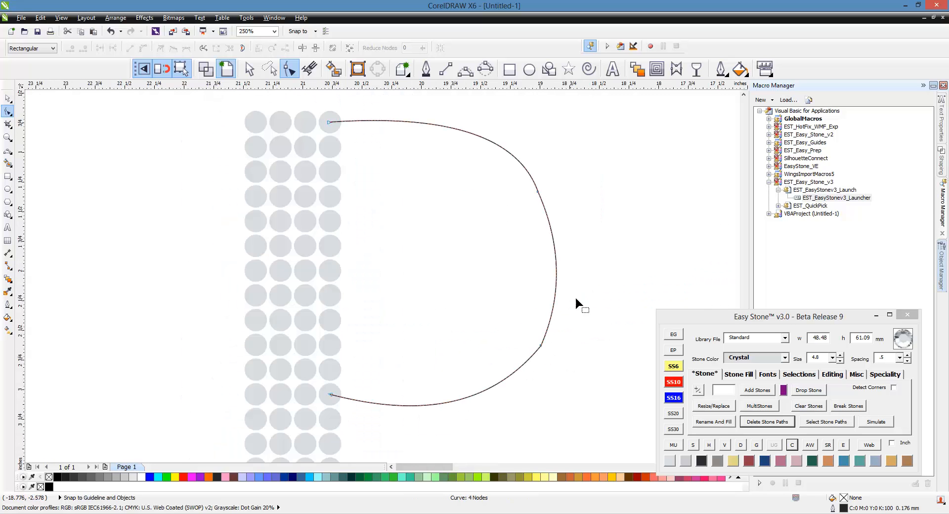
pyautogui.click(448, 405)
pyautogui.doubleClick(555, 245)
pyautogui.doubleClick(541, 346)
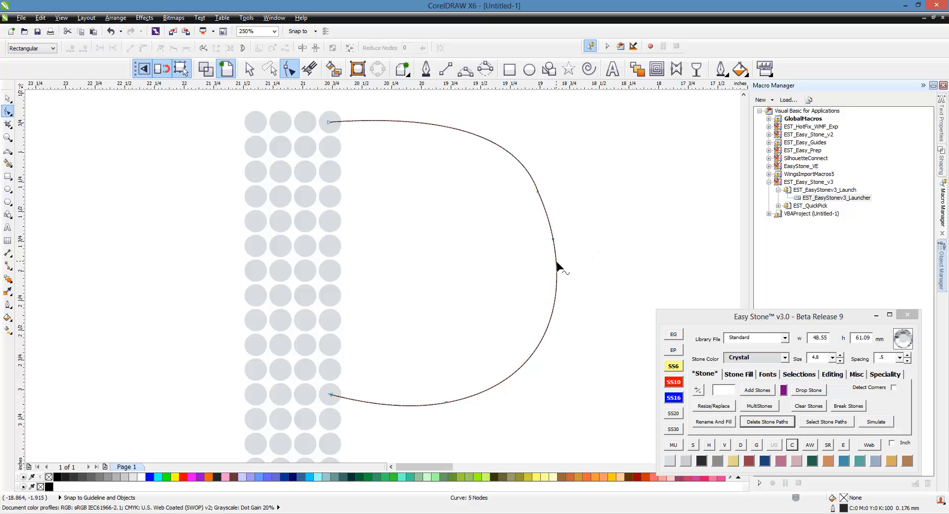
pyautogui.doubleClick(426, 123)
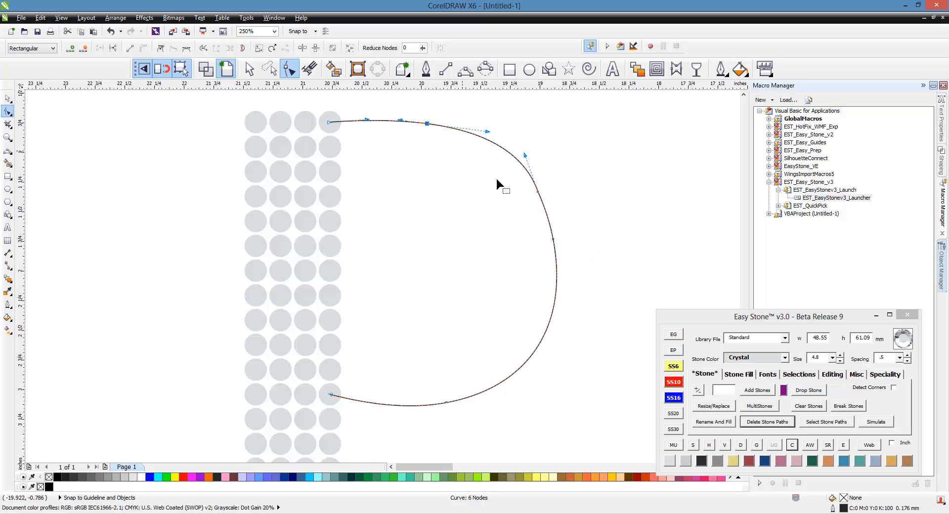
pyautogui.doubleClick(538, 193)
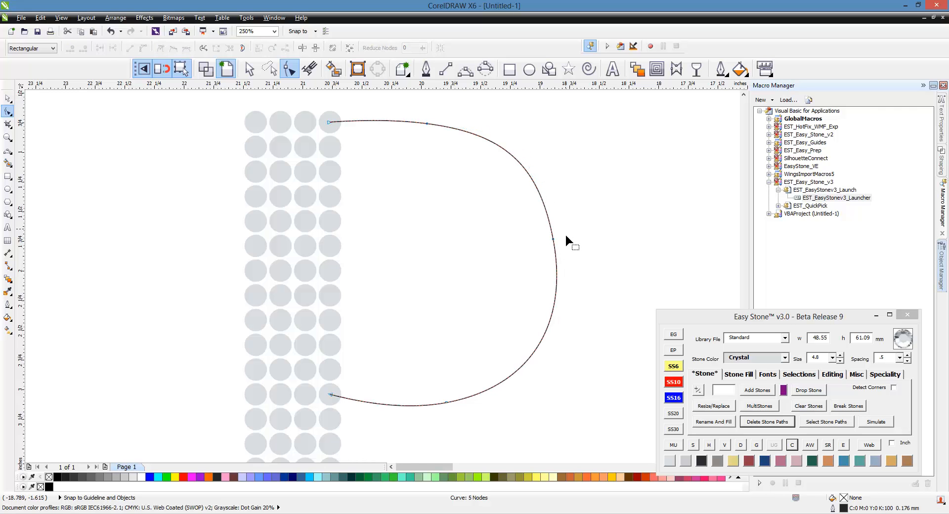
# Add nodes at the bowl curve's upper and lower bends and remove the node midway down its outer side.
pyautogui.doubleClick(497, 145)
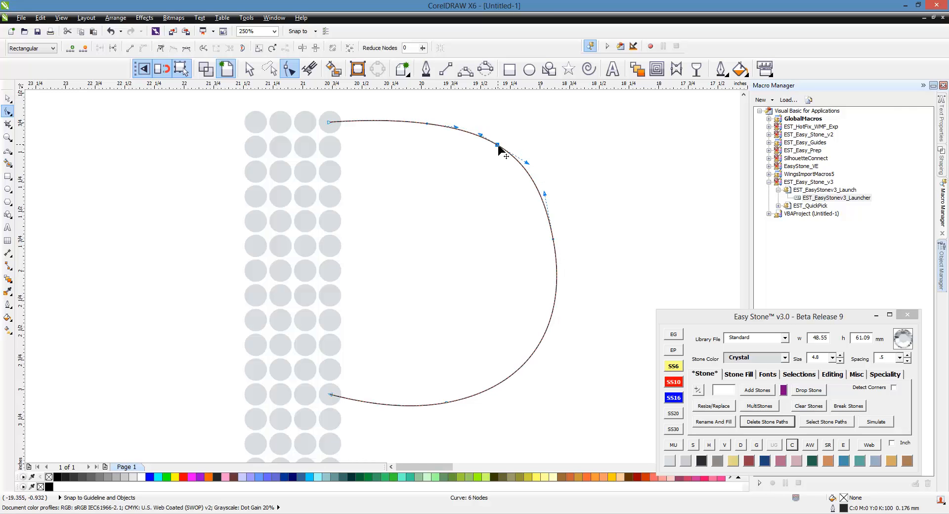
pyautogui.doubleClick(529, 354)
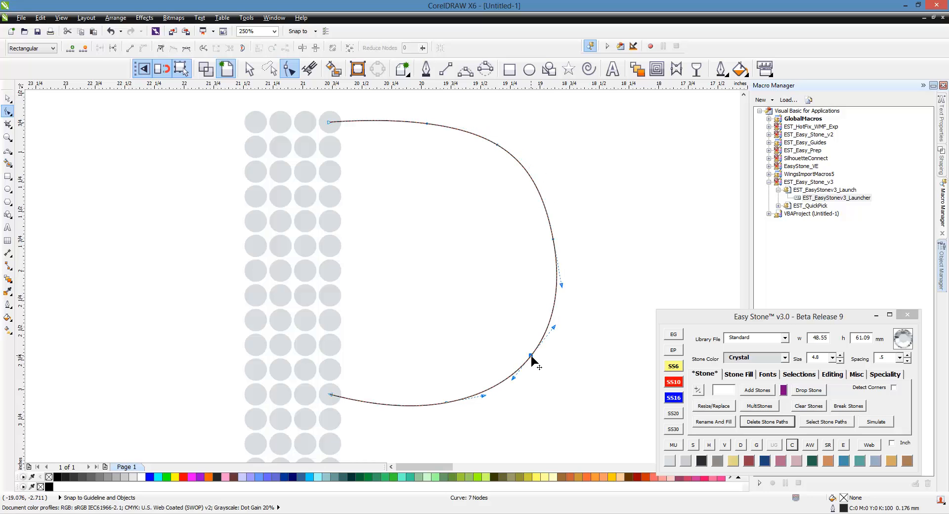
pyautogui.click(553, 241)
pyautogui.doubleClick(554, 240)
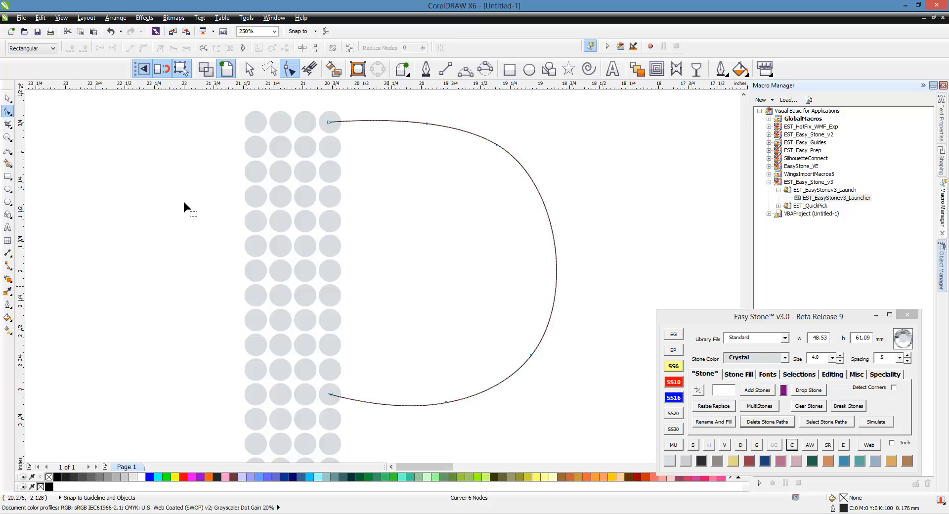
# Apply an Island Fill to the P's bowl curve with three contours at 5.3 mm offset.
pyautogui.click(9, 100)
pyautogui.scroll(-2, 493, 275)
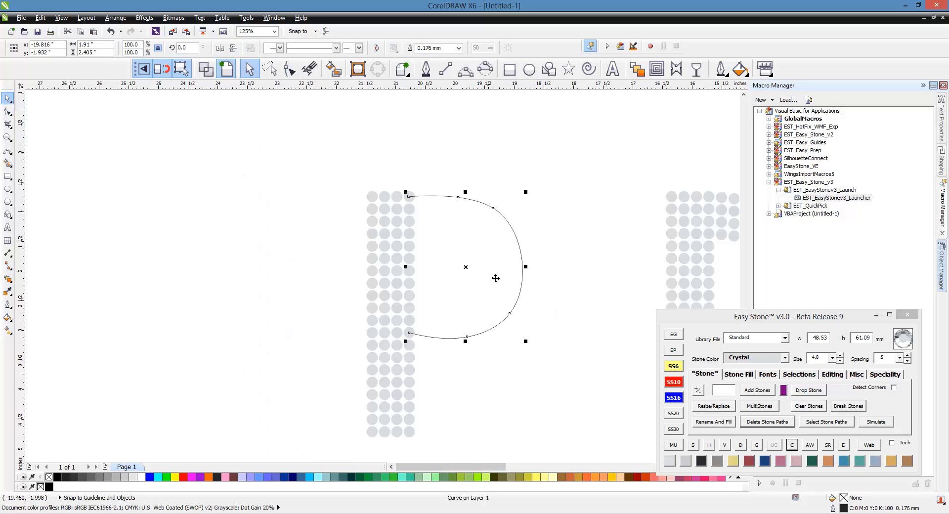
pyautogui.click(550, 242)
pyautogui.scroll(-2, 378, 215)
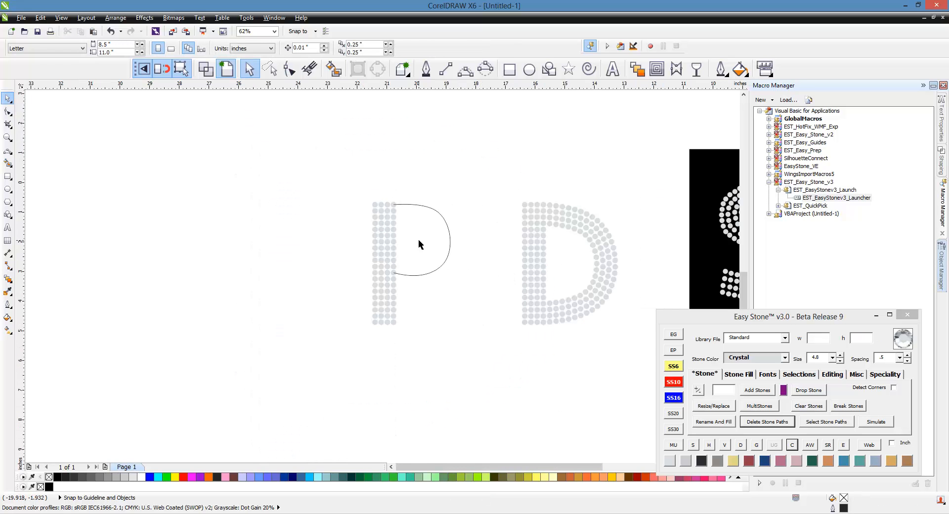
pyautogui.scroll(2, 424, 229)
pyautogui.click(477, 244)
pyautogui.scroll(-2, 500, 243)
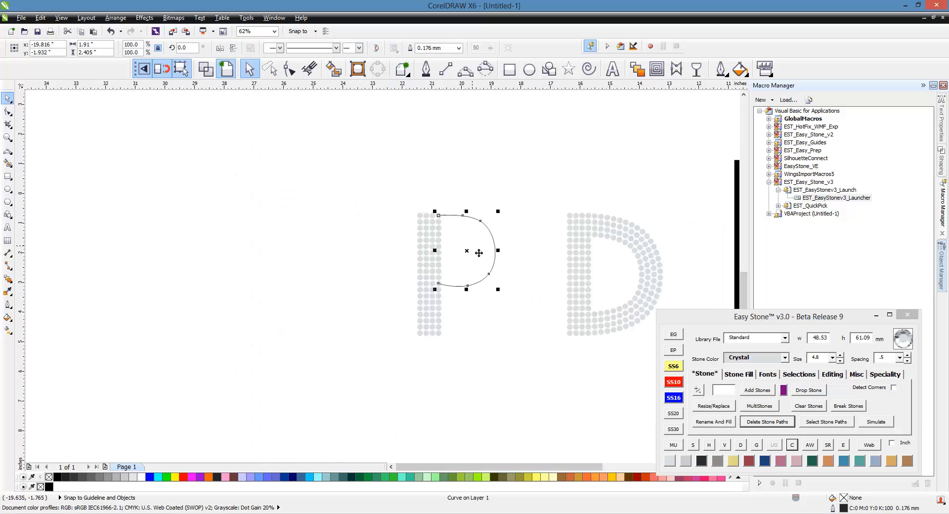
pyautogui.scroll(2, 475, 250)
pyautogui.click(737, 375)
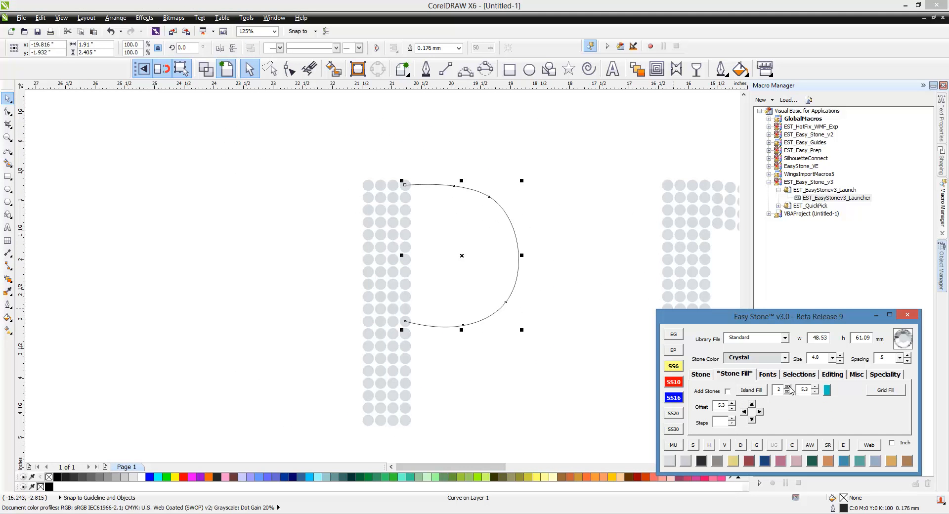
pyautogui.click(751, 390)
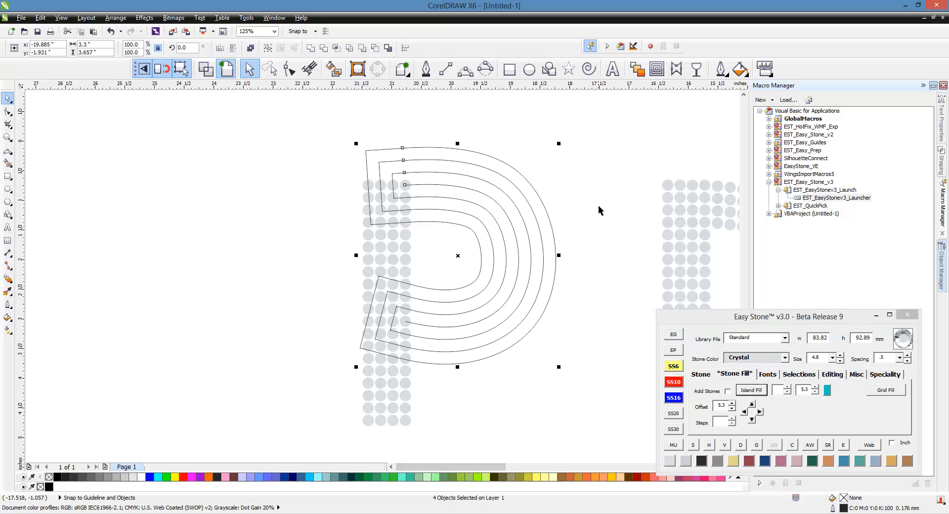
# Select the bowl curve with its contours and move the set to empty space well clear of the P's stem.
pyautogui.moveTo(602, 132); pyautogui.dragTo(467, 358)
pyautogui.scroll(-2, 550, 307)
pyautogui.moveTo(539, 310); pyautogui.dragTo(277, 315)
pyautogui.click(234, 372)
pyautogui.scroll(2, 298, 293)
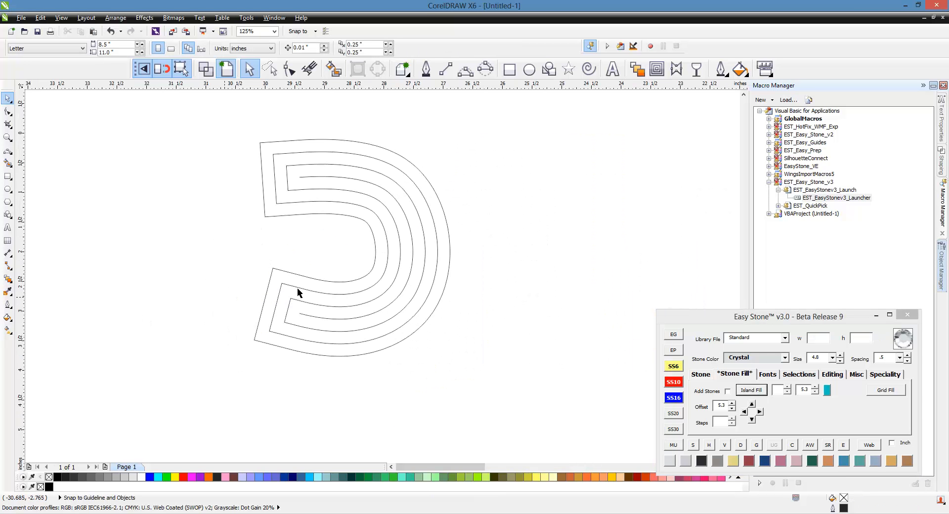
# Break the outermost contour at its four corner nodes at the open ends of the bowl.
pyautogui.click(260, 161)
pyautogui.press('F10')
pyautogui.moveTo(240, 125); pyautogui.dragTo(271, 371)
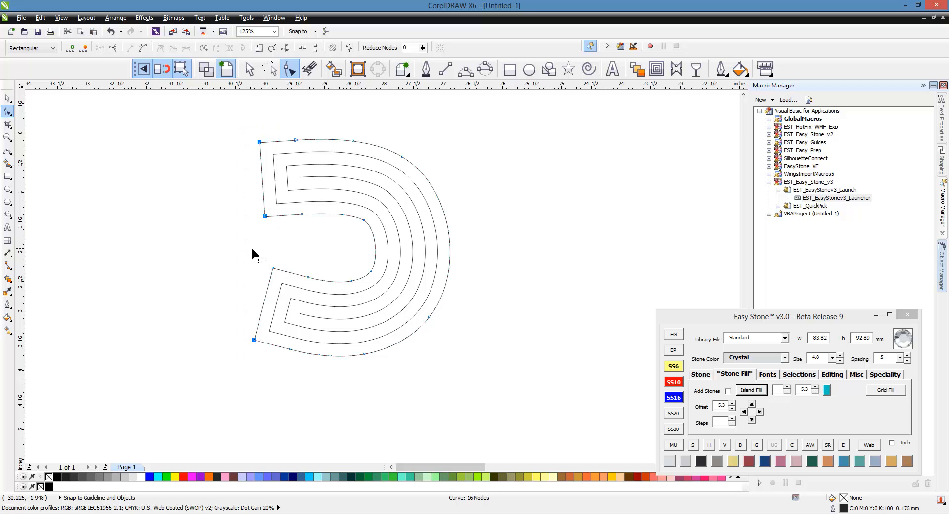
pyautogui.keyDown('shift'); pyautogui.moveTo(251, 247); pyautogui.dragTo(276, 271); pyautogui.keyUp('shift')
pyautogui.click(835, 374)
pyautogui.click(826, 390)
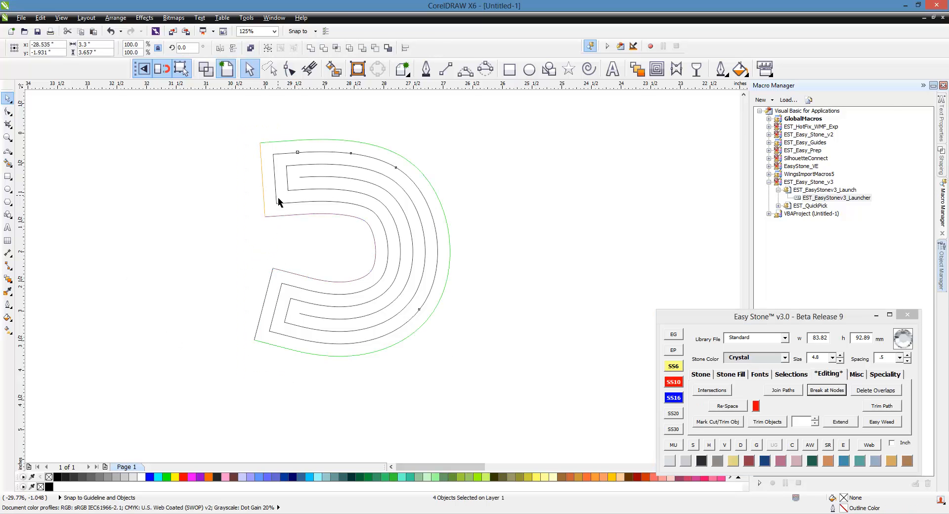
# Break the second contour at its two corner nodes at the upper end of the bowl.
pyautogui.press('F10')
pyautogui.moveTo(266, 130); pyautogui.dragTo(288, 351)
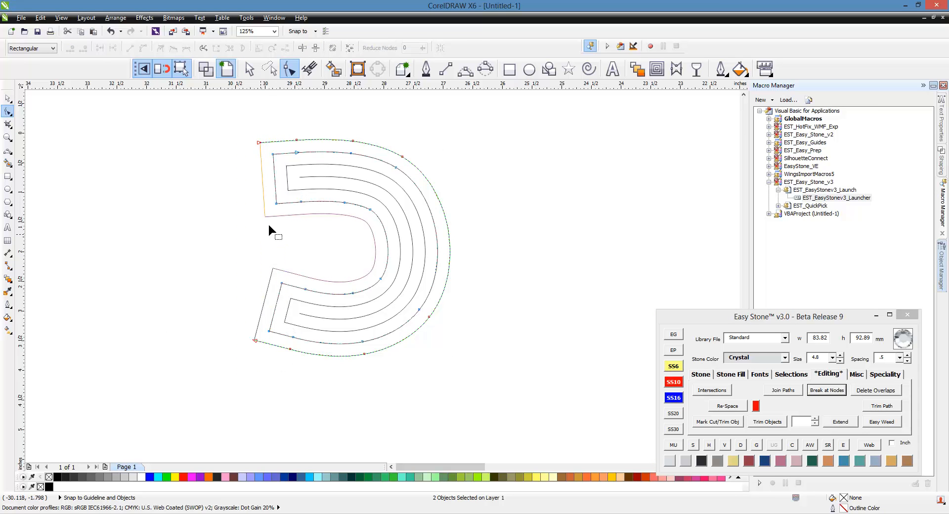
pyautogui.press('space')
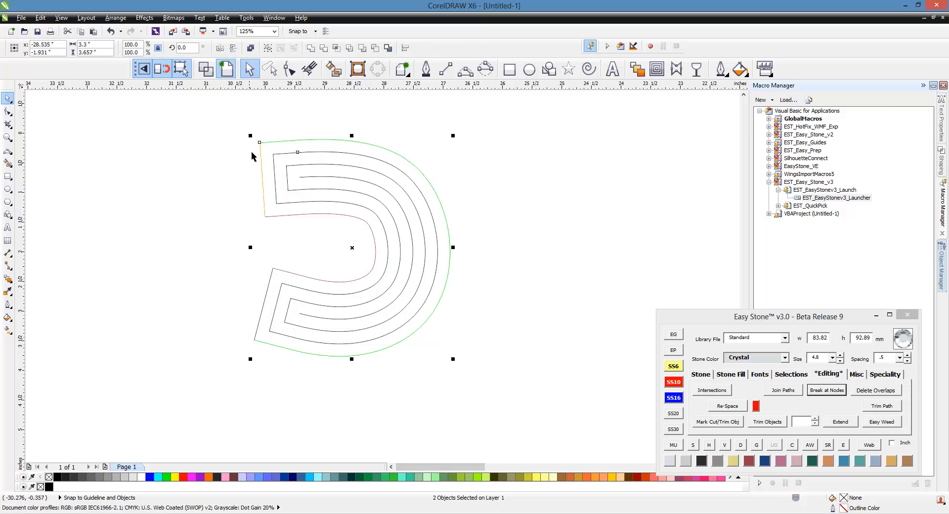
pyautogui.click(262, 115)
pyautogui.click(276, 174)
pyautogui.press('space')
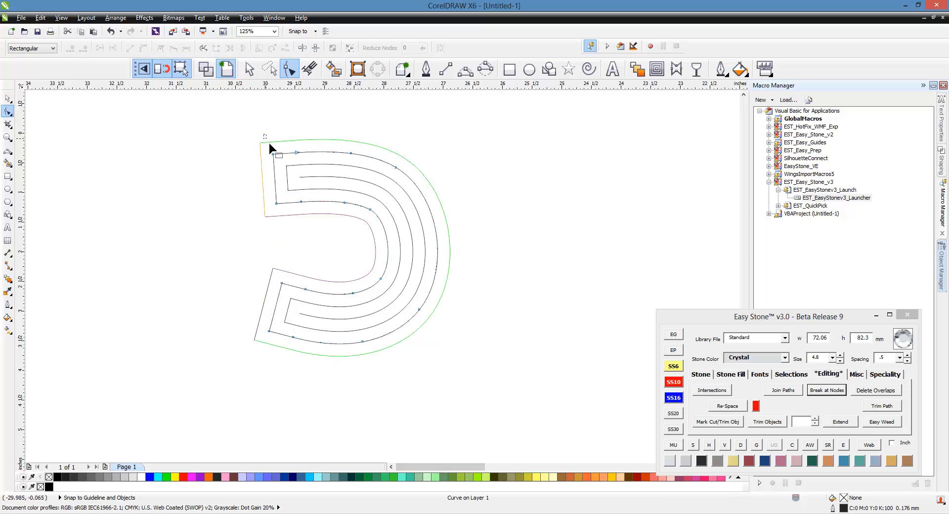
pyautogui.moveTo(263, 135); pyautogui.dragTo(281, 227)
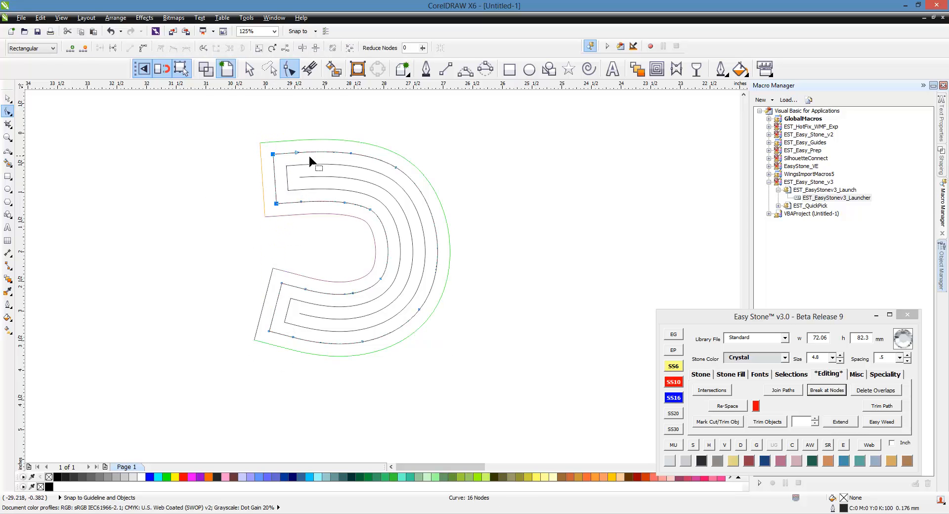
pyautogui.click(843, 390)
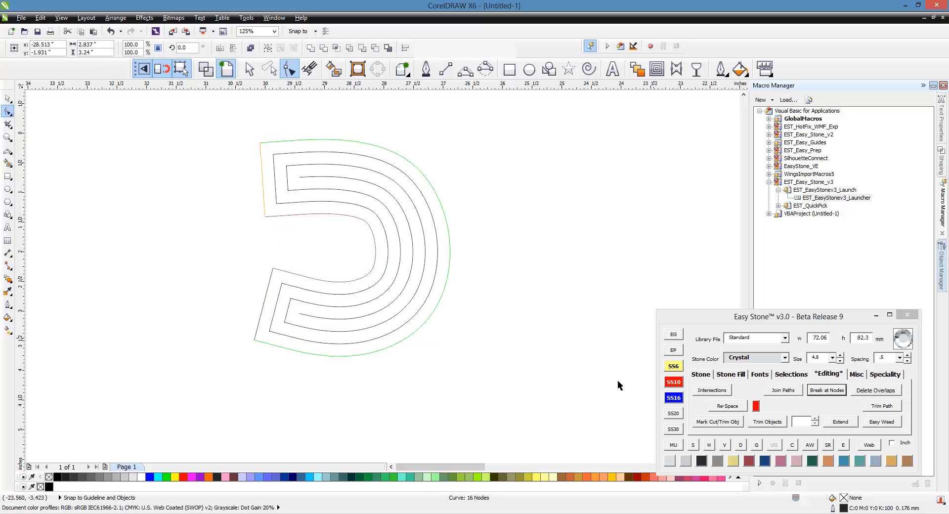
# Break the second contour at its two corner nodes at the lower end of the bowl.
pyautogui.press('space')
pyautogui.click(272, 302)
pyautogui.click(280, 308)
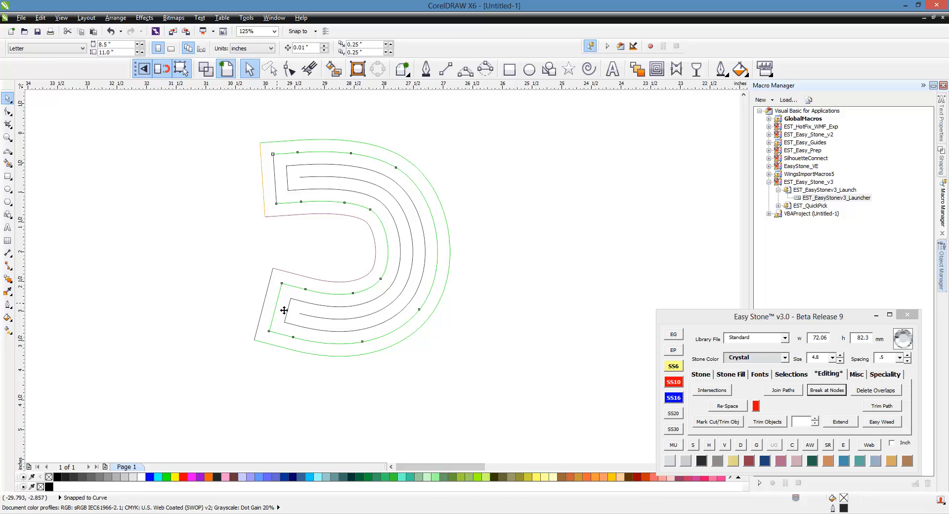
pyautogui.press('space')
pyautogui.moveTo(259, 252); pyautogui.dragTo(289, 354)
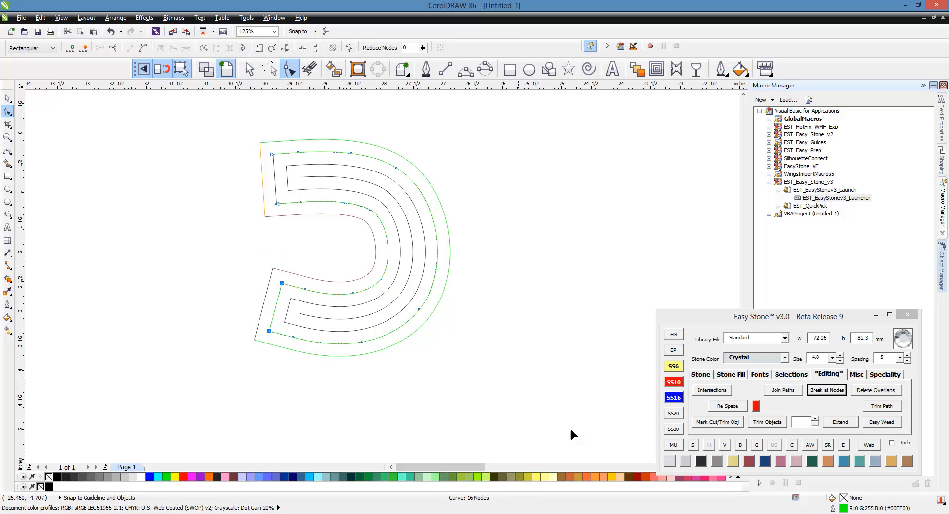
pyautogui.click(826, 390)
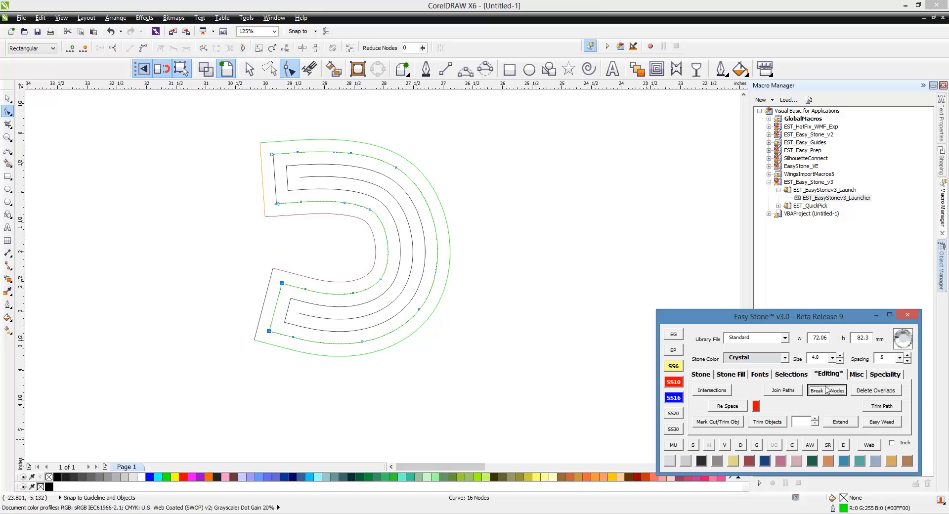
# Break the contour nearest the original curve at its lower and upper pairs of corner nodes.
pyautogui.click(288, 315)
pyautogui.press('space')
pyautogui.moveTo(293, 338); pyautogui.dragTo(292, 338)
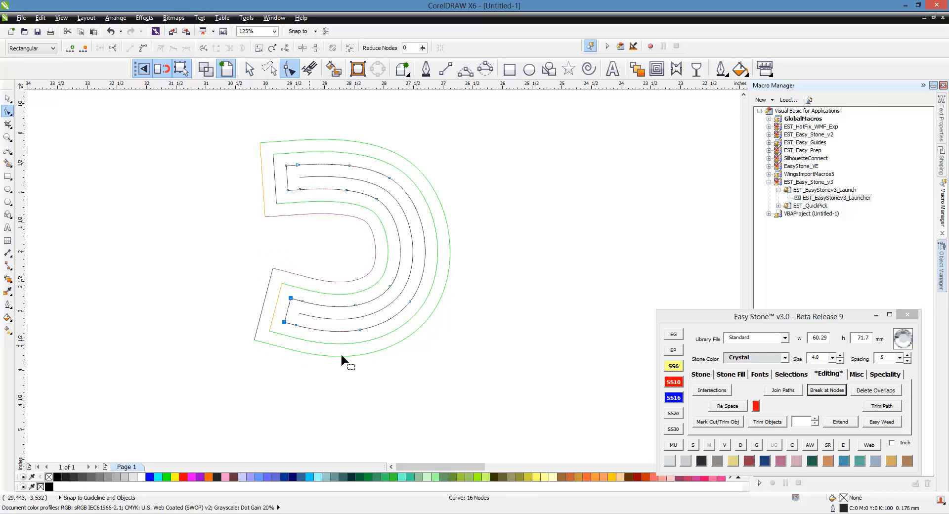
pyautogui.click(792, 401)
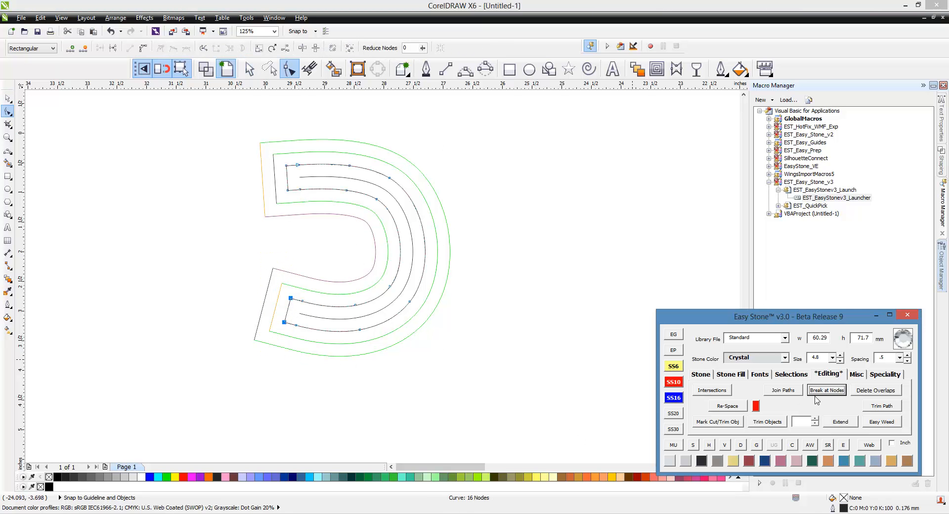
pyautogui.doubleClick(288, 177)
pyautogui.moveTo(285, 208); pyautogui.dragTo(294, 216)
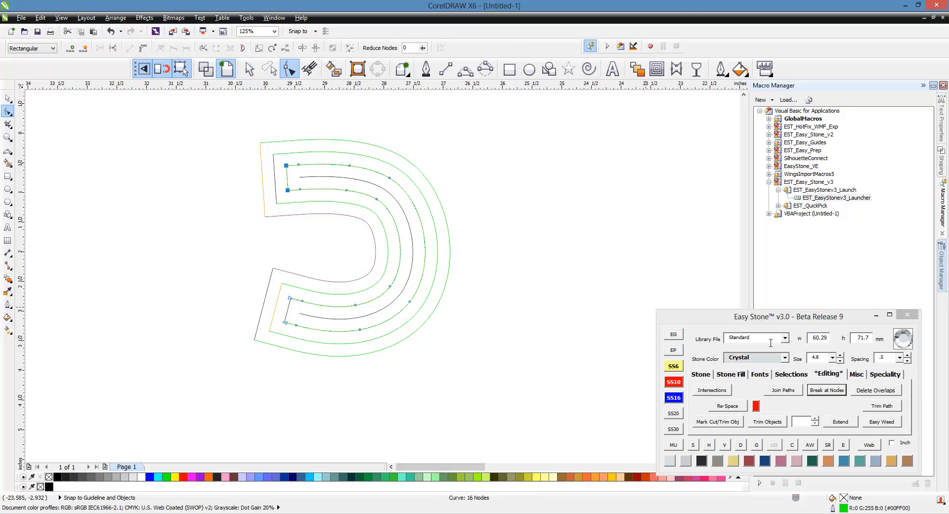
pyautogui.click(805, 390)
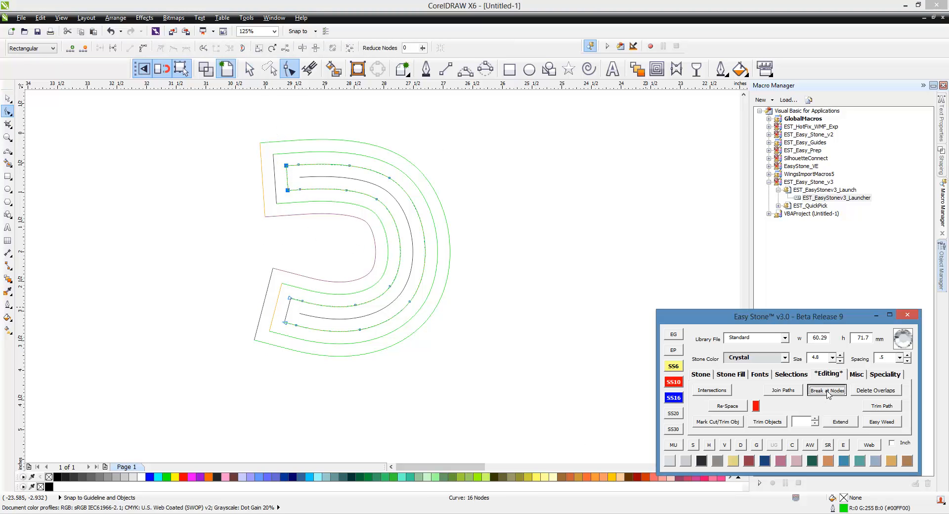
# Delete the three contour arcs that lie outside the original bowl curve.
pyautogui.click(421, 173)
pyautogui.press('Delete')
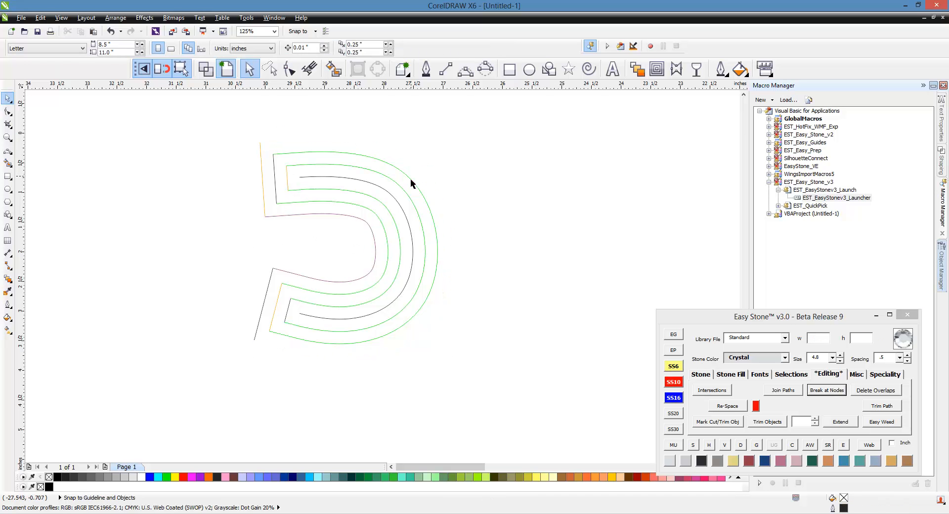
pyautogui.click(413, 185)
pyautogui.press('Delete')
pyautogui.click(402, 190)
pyautogui.press('Delete')
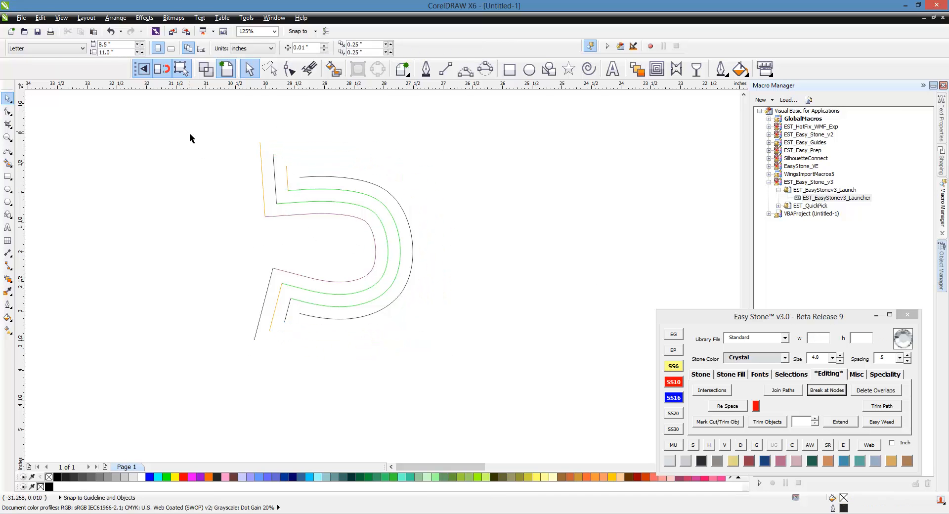
# Delete the short end segments left at the upper and lower ends of the contours.
pyautogui.moveTo(212, 122); pyautogui.dragTo(300, 232)
pyautogui.press('Delete')
pyautogui.moveTo(236, 233); pyautogui.dragTo(301, 361)
pyautogui.press('Delete')
# Delete the upper end nodes of the two innermost bowl curves to shorten their top ends.
pyautogui.scroll(1, 277, 224)
pyautogui.doubleClick(263, 210)
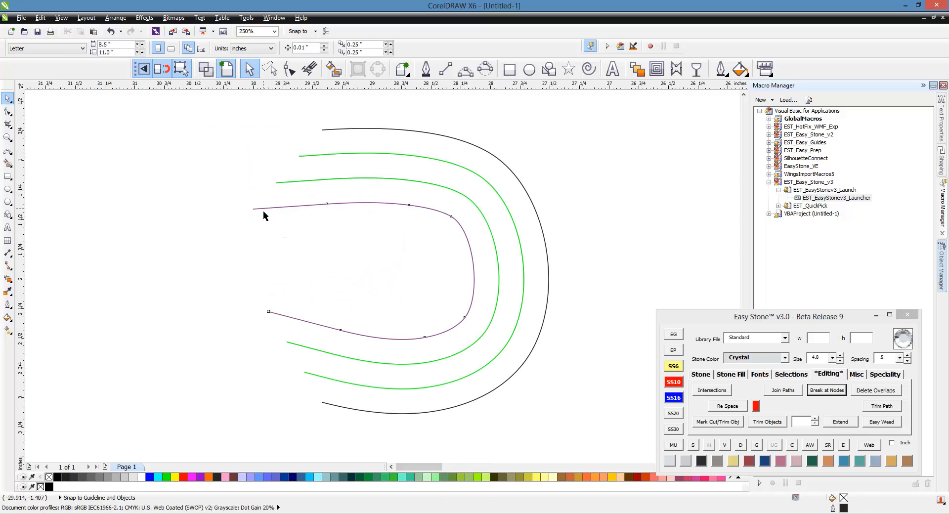
pyautogui.click(255, 209)
pyautogui.press('Delete')
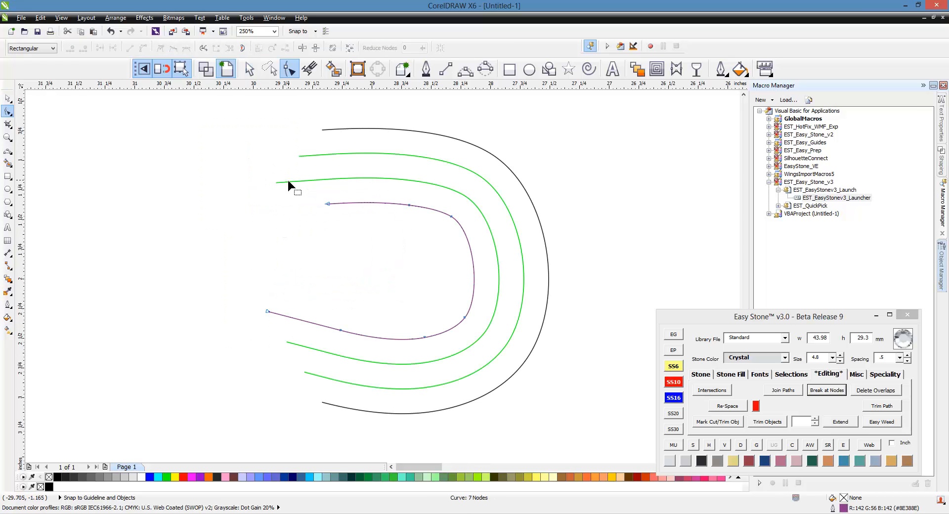
pyautogui.click(276, 183)
pyautogui.click(276, 183)
pyautogui.press('Delete')
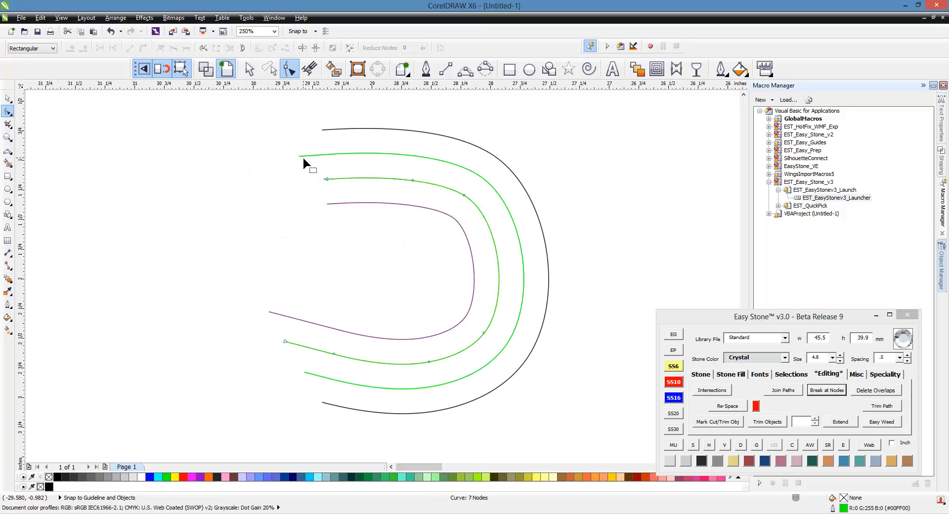
# Delete the upper end node of the second-outermost bowl curve and the lower end nodes of the three inner curves.
pyautogui.click(302, 154)
pyautogui.click(302, 154)
pyautogui.press('Delete')
pyautogui.click(271, 313)
pyautogui.click(269, 312)
pyautogui.press('Delete')
pyautogui.click(293, 344)
pyautogui.click(286, 341)
pyautogui.press('Delete')
pyautogui.click(310, 372)
pyautogui.click(305, 371)
pyautogui.press('Delete')
pyautogui.scroll(-2, 359, 328)
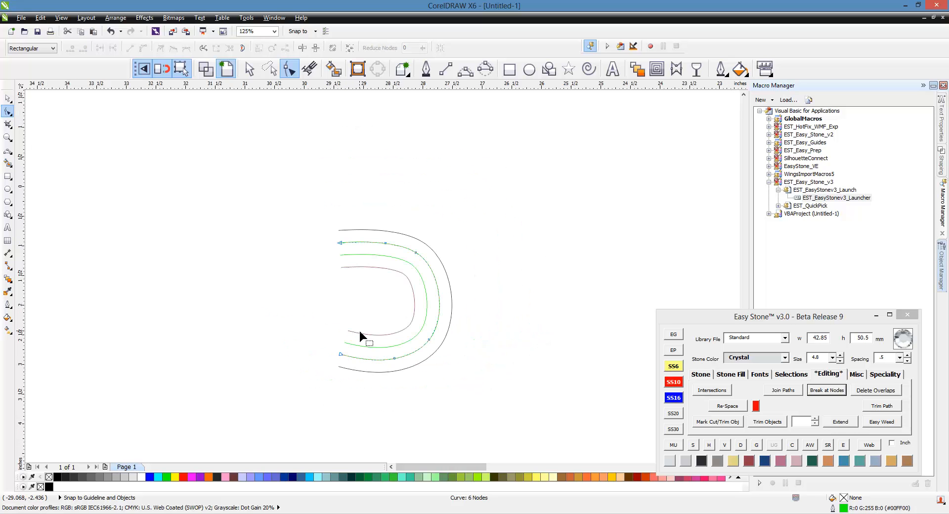
# Select all four trimmed bowl curves and add 4.8 mm Crystal stones along them with 0.5 spacing.
pyautogui.click(7, 99)
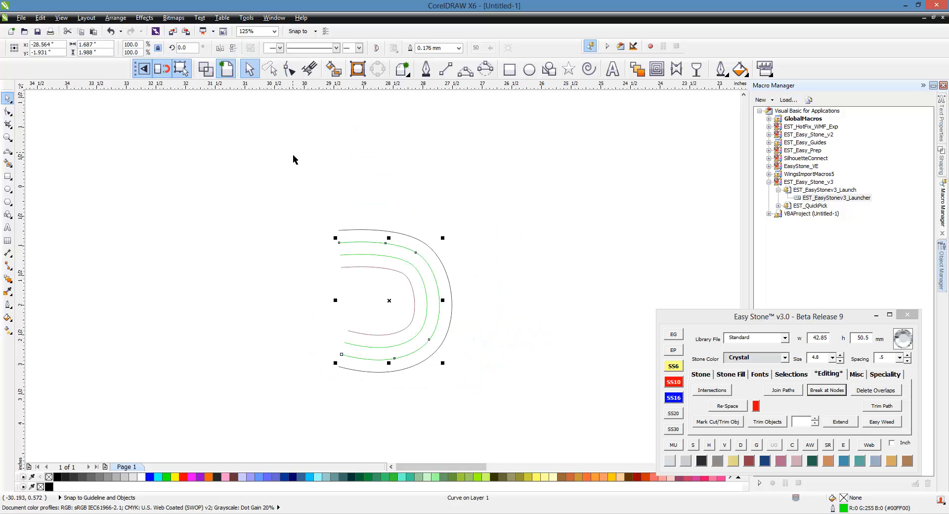
pyautogui.click(381, 203)
pyautogui.scroll(-2, 340, 217)
pyautogui.moveTo(339, 218); pyautogui.dragTo(448, 327)
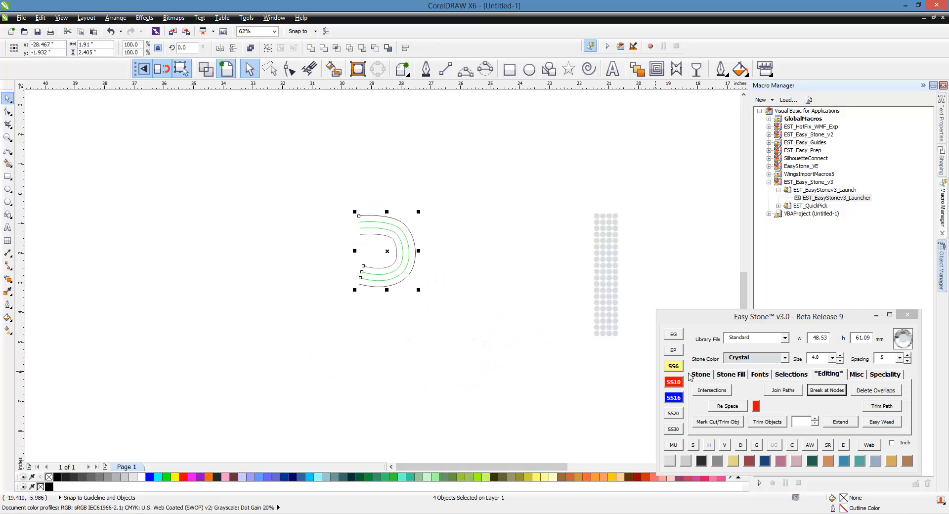
pyautogui.click(701, 374)
pyautogui.click(773, 391)
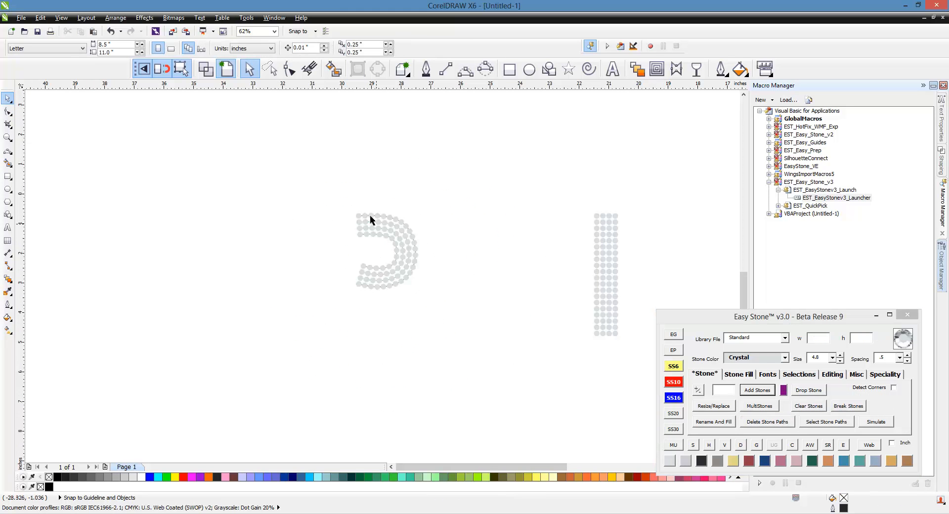
# Move the stoned bowl onto the P's stem, placing its outermost upper end stone over the top stone of the stem's rightmost column.
pyautogui.moveTo(309, 187); pyautogui.dragTo(455, 323)
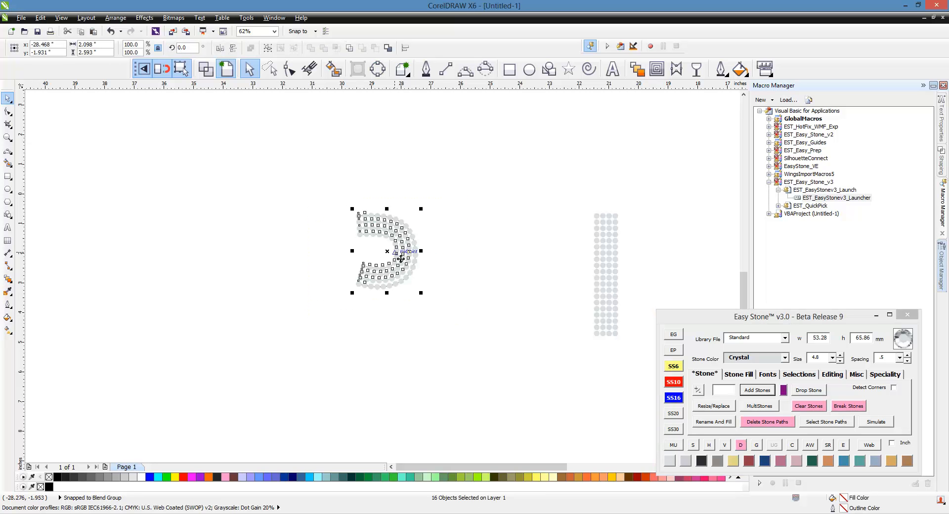
pyautogui.moveTo(412, 257); pyautogui.dragTo(701, 260)
pyautogui.scroll(4, 622, 178)
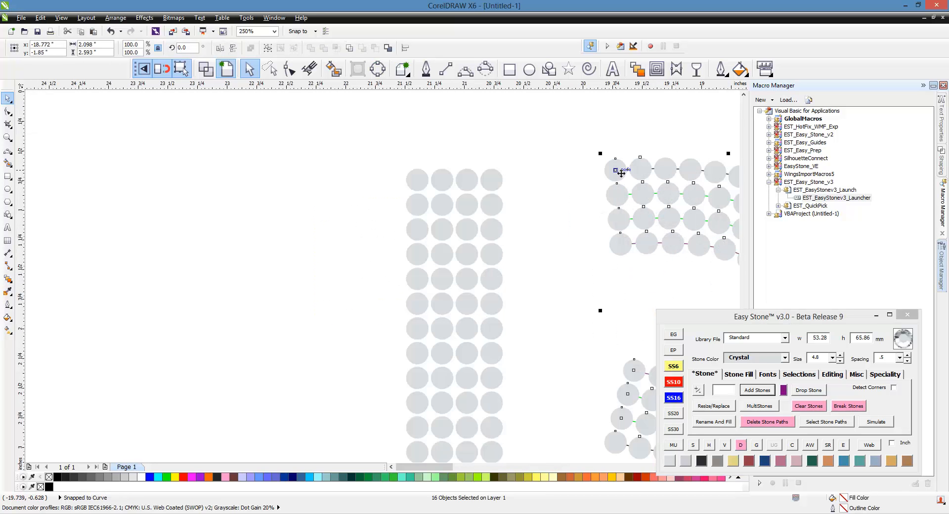
pyautogui.moveTo(618, 177); pyautogui.dragTo(500, 189)
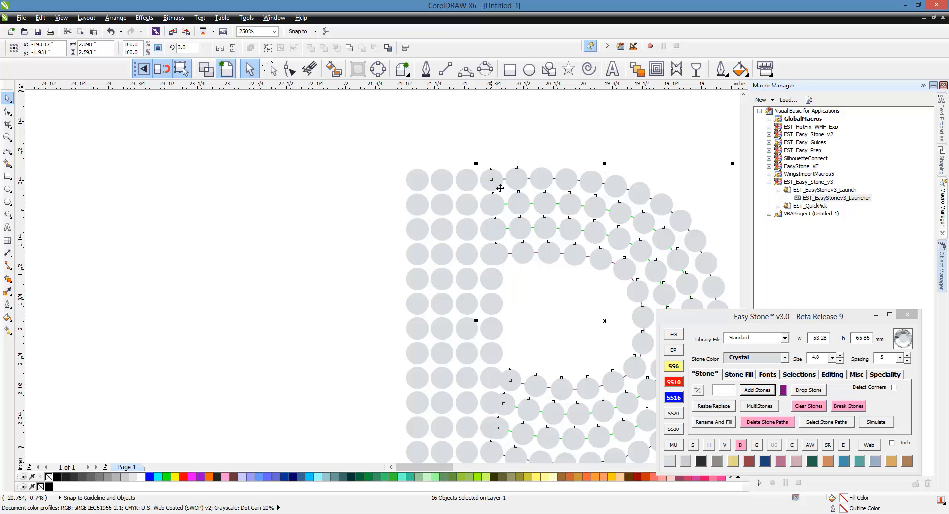
pyautogui.click(312, 208)
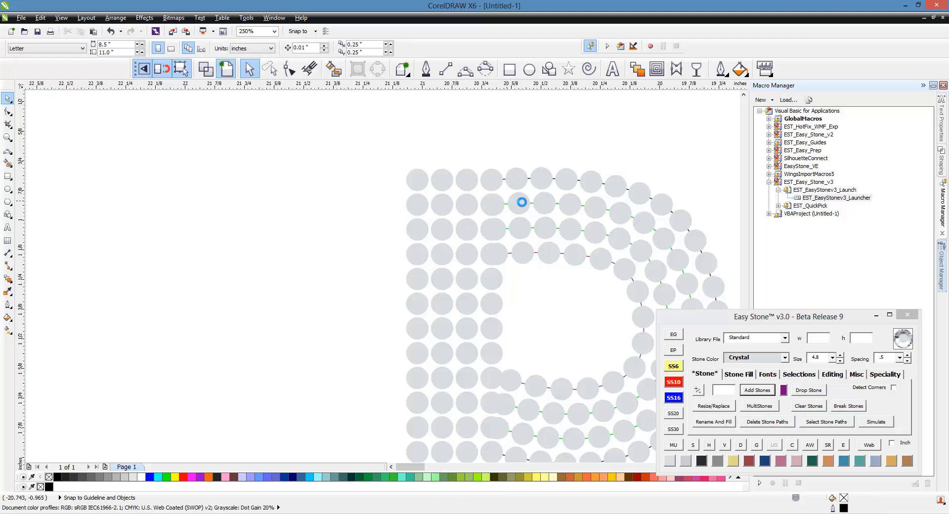
# Snap the upper end node of the second-outermost bowl path to the center of the adjacent stem stone.
pyautogui.scroll(2, 503, 197)
pyautogui.scroll(4, 503, 197)
pyautogui.press('F10')
pyautogui.click(502, 223)
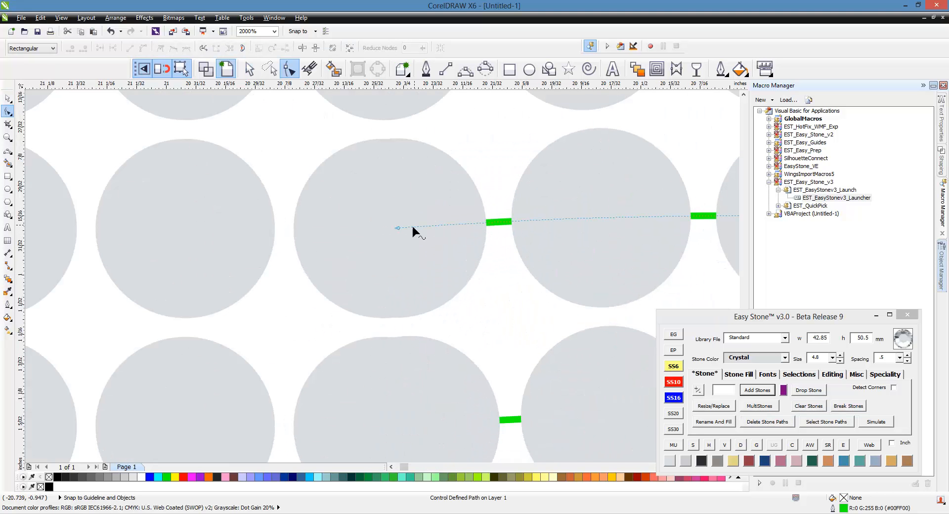
pyautogui.moveTo(399, 228); pyautogui.dragTo(388, 228)
pyautogui.scroll(-2, 487, 198)
pyautogui.scroll(2, 493, 301)
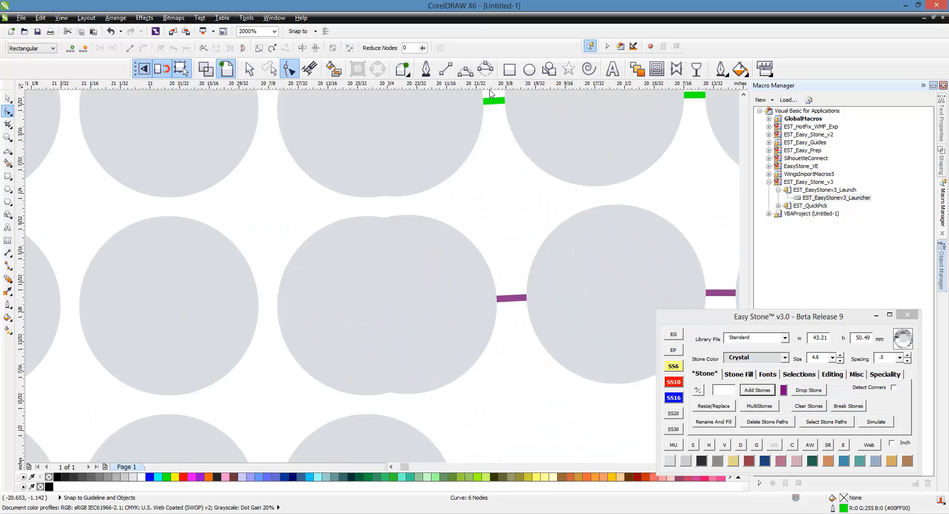
# Snap the upper end nodes of the two innermost bowl paths to the centers of their adjacent stem stones.
pyautogui.click(493, 123)
pyautogui.scroll(-2, 492, 278)
pyautogui.scroll(2, 482, 227)
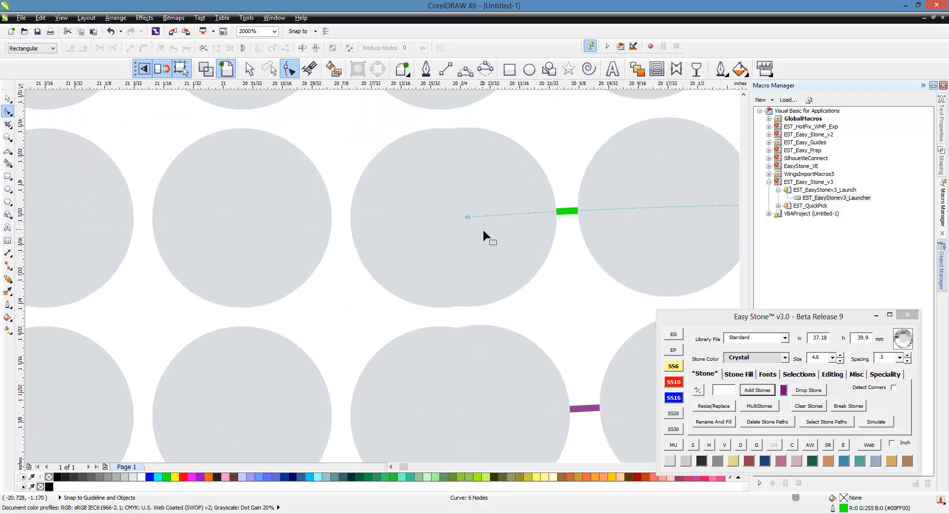
pyautogui.moveTo(467, 218); pyautogui.dragTo(440, 218)
pyautogui.scroll(-1, 504, 216)
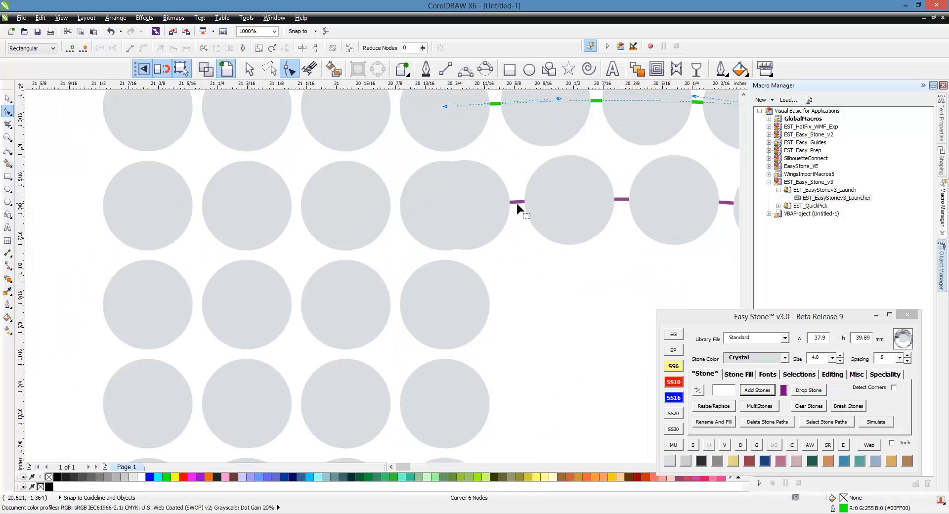
pyautogui.click(517, 202)
pyautogui.moveTo(517, 203); pyautogui.dragTo(446, 203)
# Snap the lower end nodes of the three inner bowl paths to the centers of their adjacent stem stones.
pyautogui.scroll(-2, 446, 203)
pyautogui.scroll(2, 483, 310)
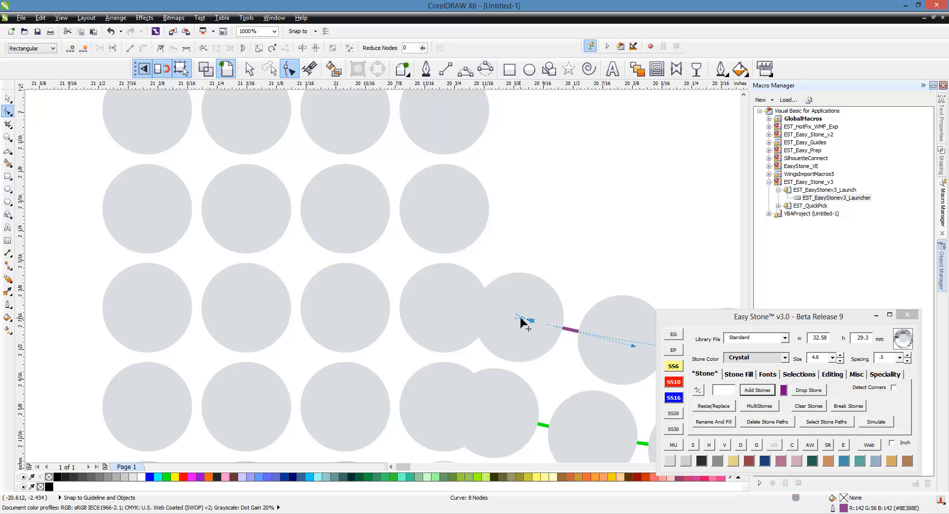
pyautogui.moveTo(518, 317); pyautogui.dragTo(445, 308)
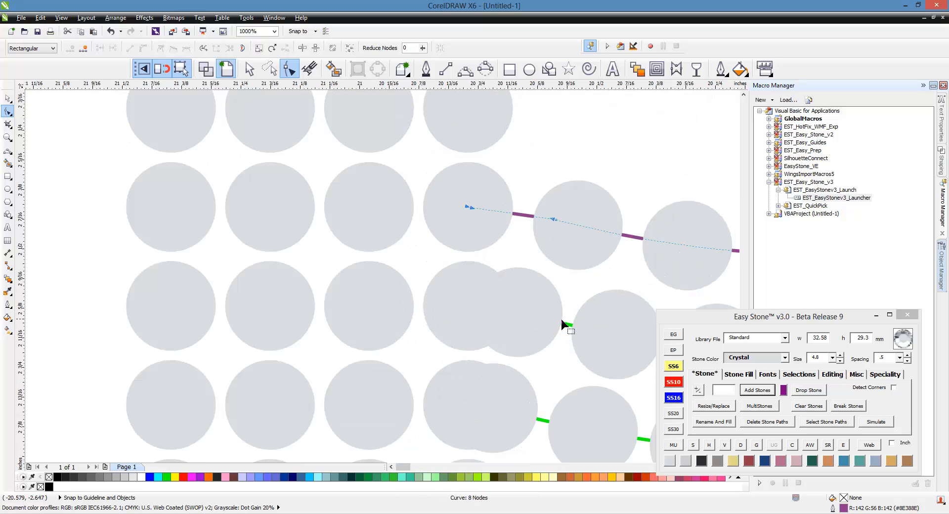
pyautogui.click(545, 321)
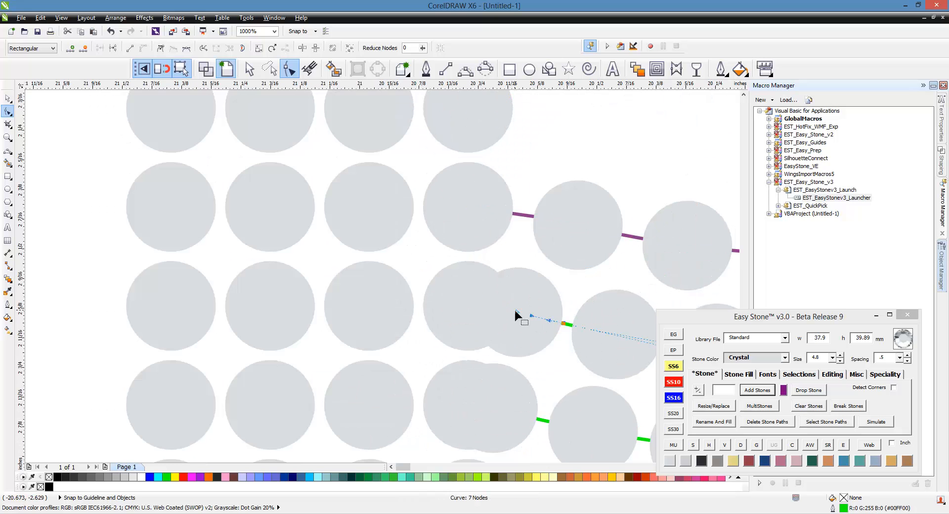
pyautogui.moveTo(514, 307); pyautogui.dragTo(466, 305)
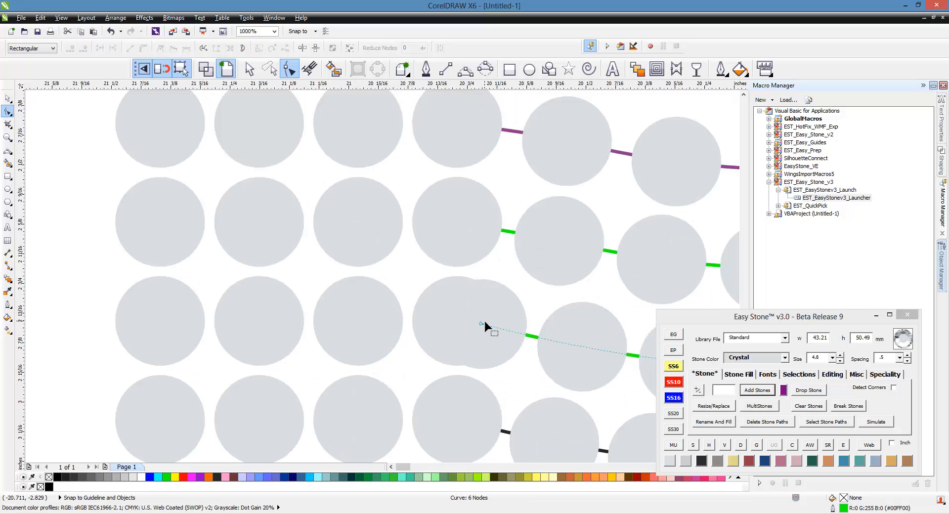
pyautogui.moveTo(482, 319); pyautogui.dragTo(458, 322)
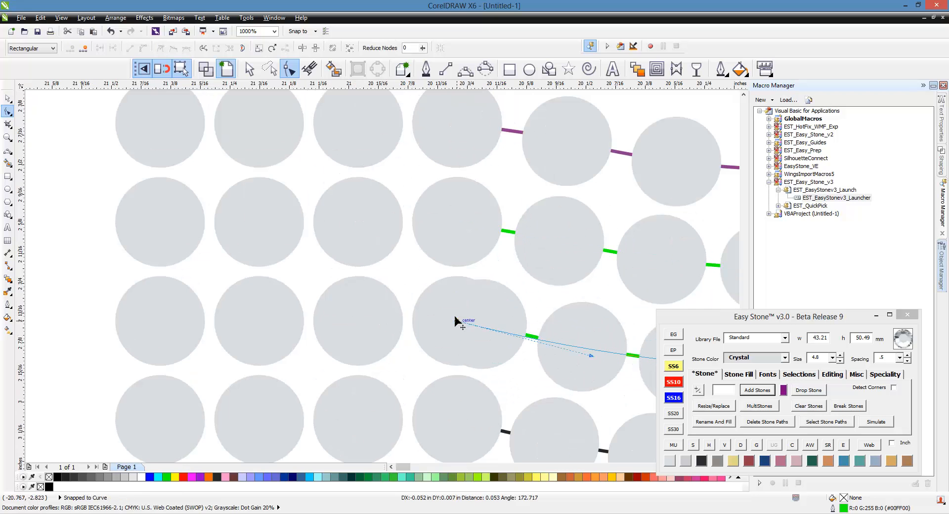
pyautogui.scroll(-3, 458, 322)
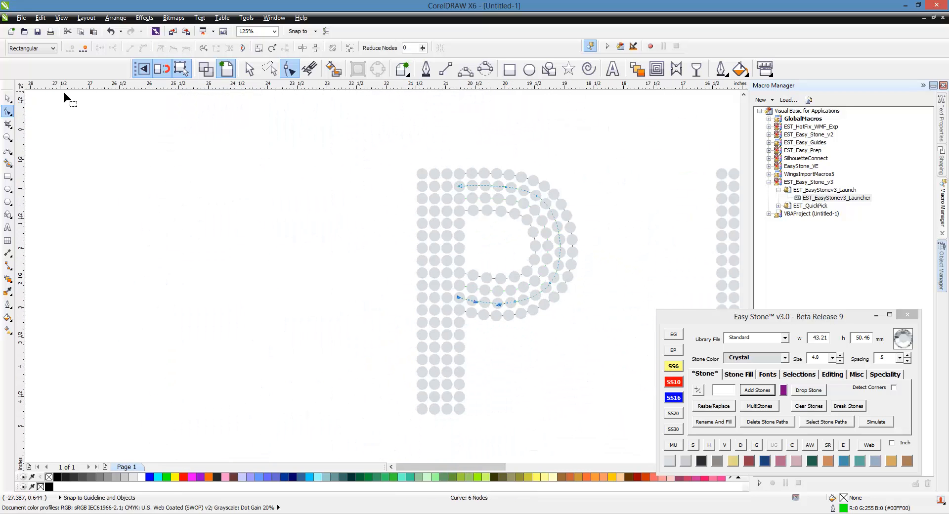
# Delete the stone paths from the whole letter P, keeping only its stones.
pyautogui.click(8, 99)
pyautogui.moveTo(361, 147); pyautogui.dragTo(609, 434)
pyautogui.click(767, 422)
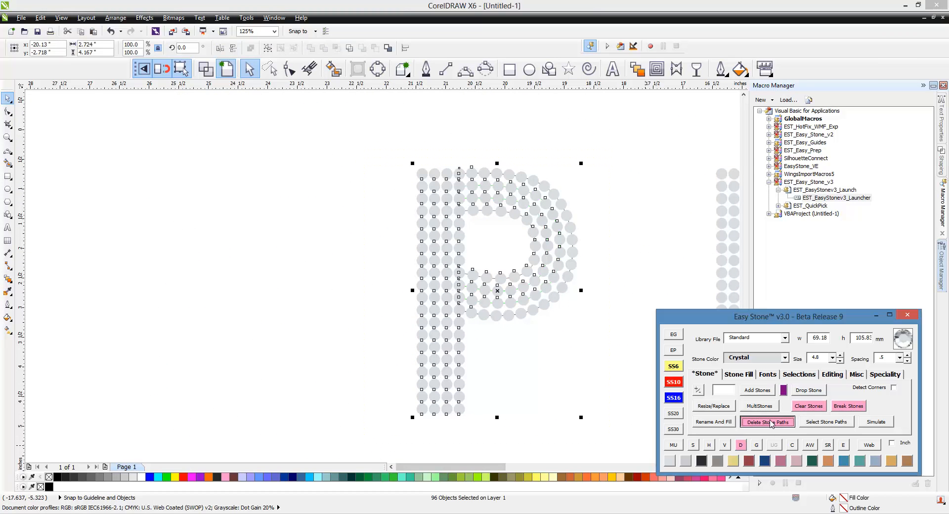
# Remove the overlapping duplicate stones from the letter P.
pyautogui.moveTo(393, 137); pyautogui.dragTo(637, 450)
pyautogui.click(790, 445)
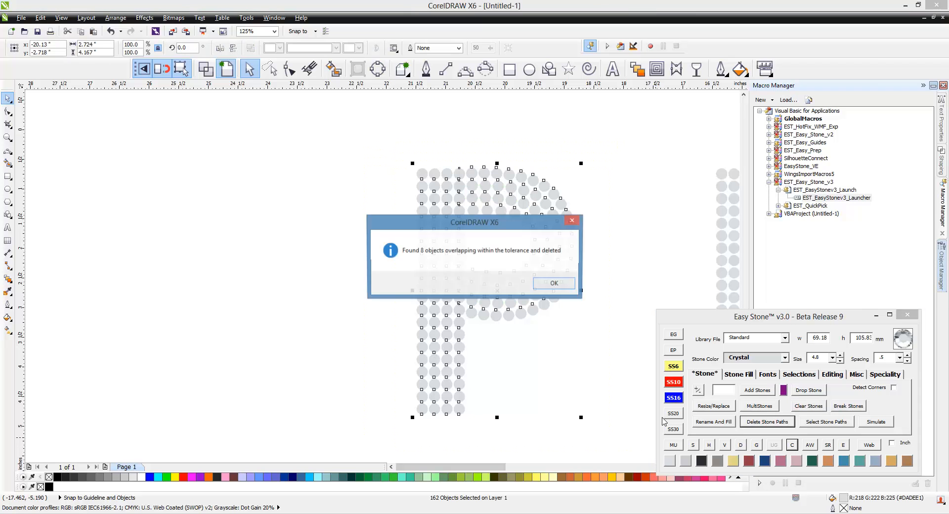
pyautogui.click(552, 282)
pyautogui.scroll(-2, 317, 195)
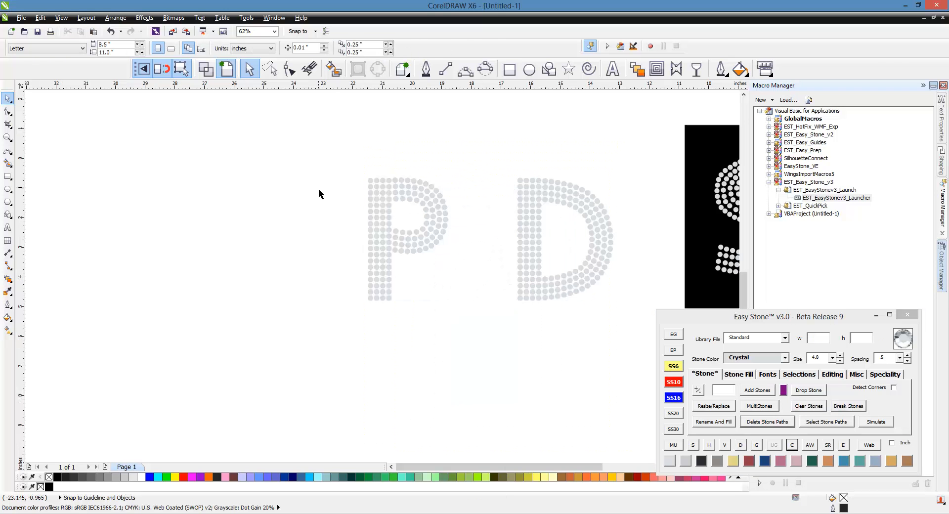
# Move the letter D horizontally toward the P until the two letters sit close together at normal letter spacing.
pyautogui.moveTo(466, 160); pyautogui.dragTo(615, 322)
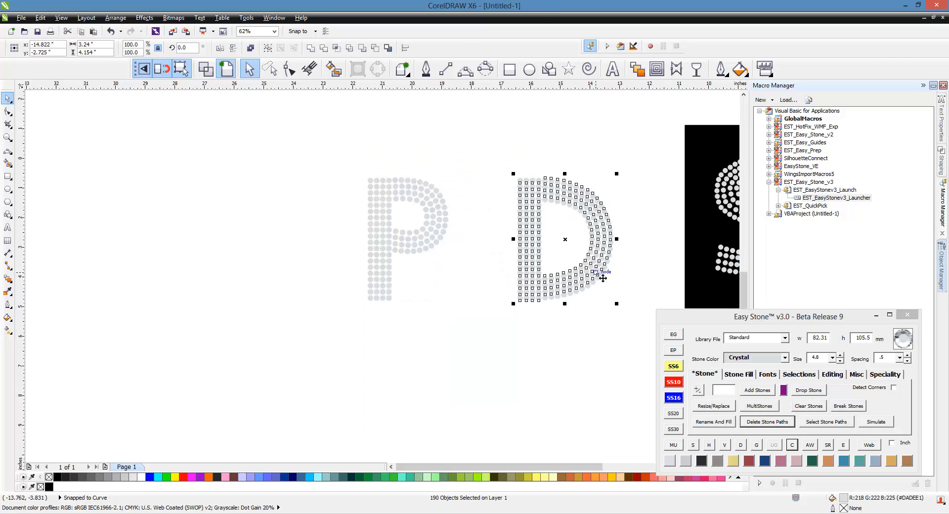
pyautogui.moveTo(601, 272); pyautogui.dragTo(555, 299)
pyautogui.scroll(-2, 395, 259)
pyautogui.scroll(3, 402, 267)
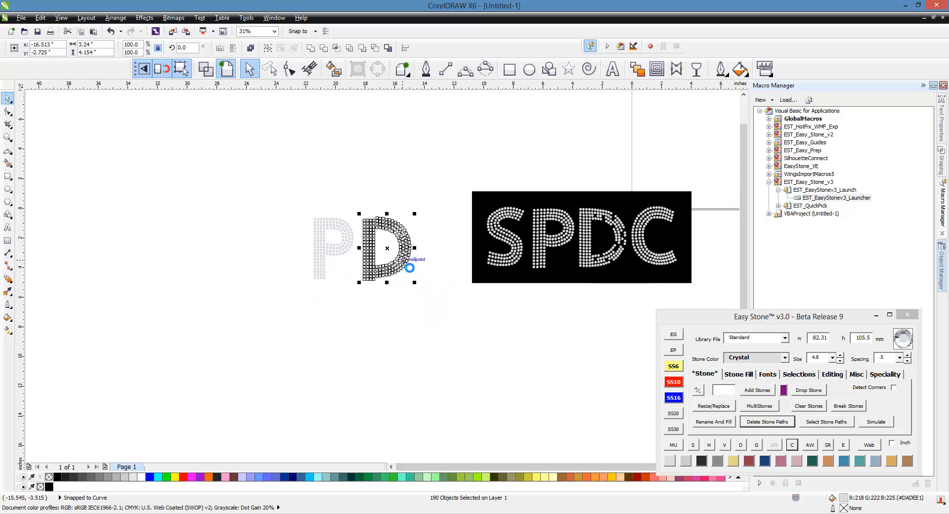
pyautogui.scroll(-2, 381, 259)
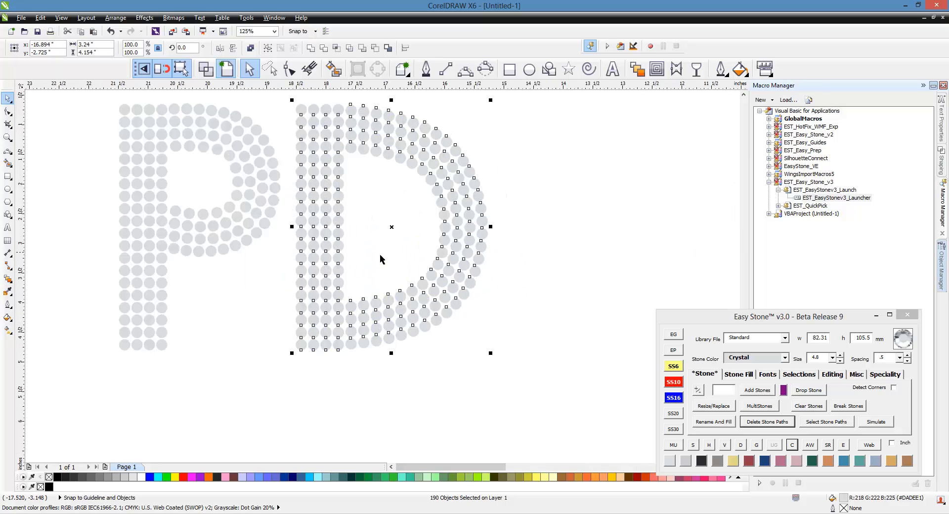
pyautogui.click(396, 268)
pyautogui.scroll(1, 380, 260)
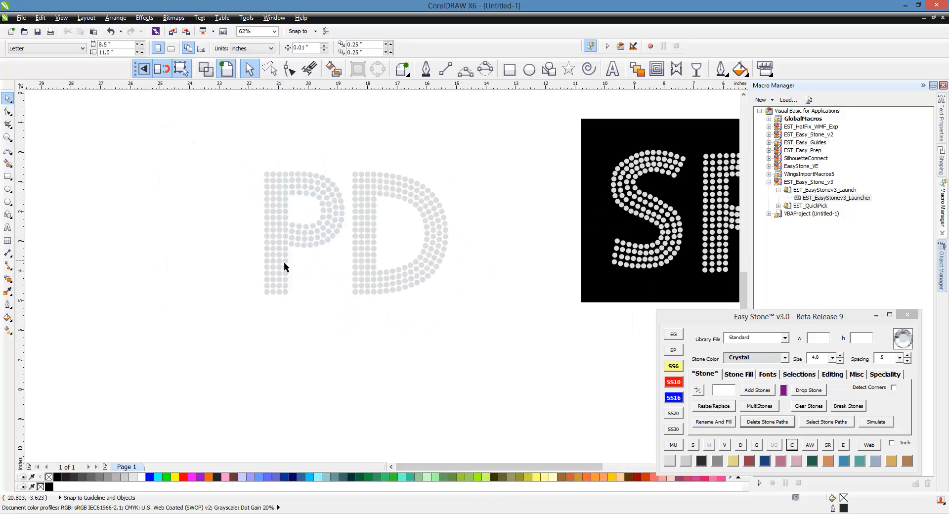
pyautogui.scroll(-1, 285, 265)
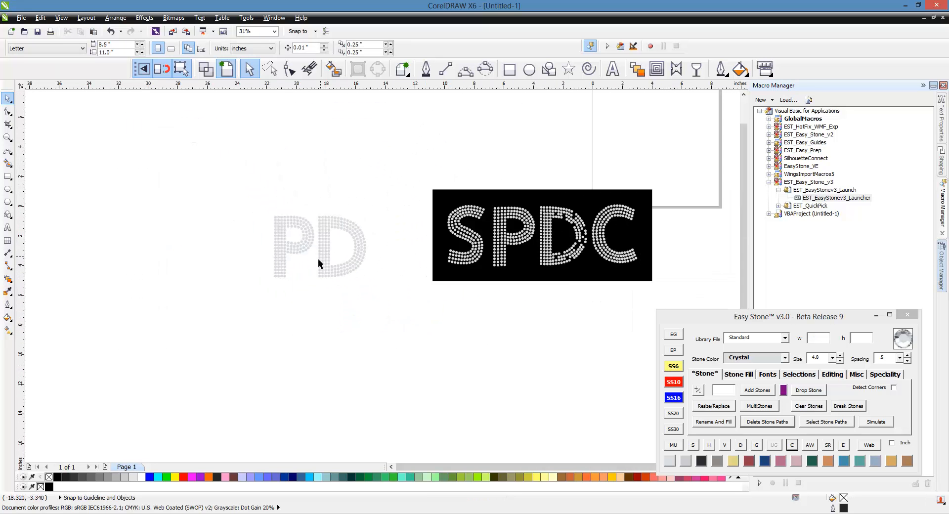
# Move the letters P and D together horizontally farther away from the original SPDC design.
pyautogui.moveTo(235, 194); pyautogui.dragTo(411, 321)
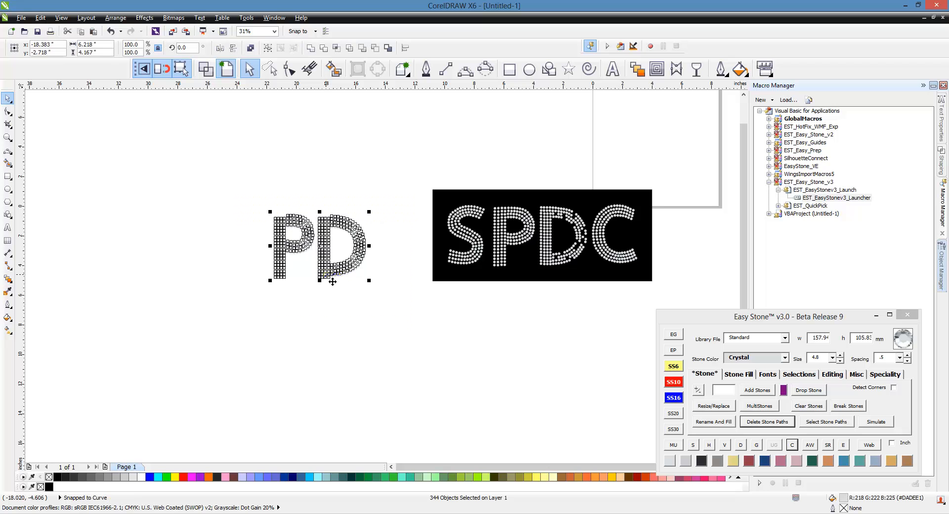
pyautogui.moveTo(299, 281); pyautogui.dragTo(210, 283)
pyautogui.click(270, 326)
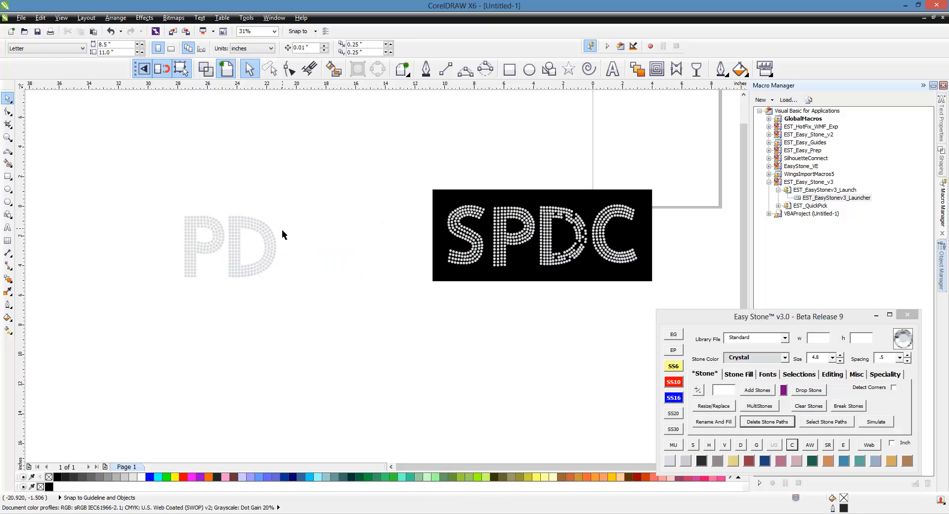
# Add Center Horizontal guidelines for Each Object through the top and bottom stones of the D's leftmost column using Easy Guides.
pyautogui.scroll(2, 229, 246)
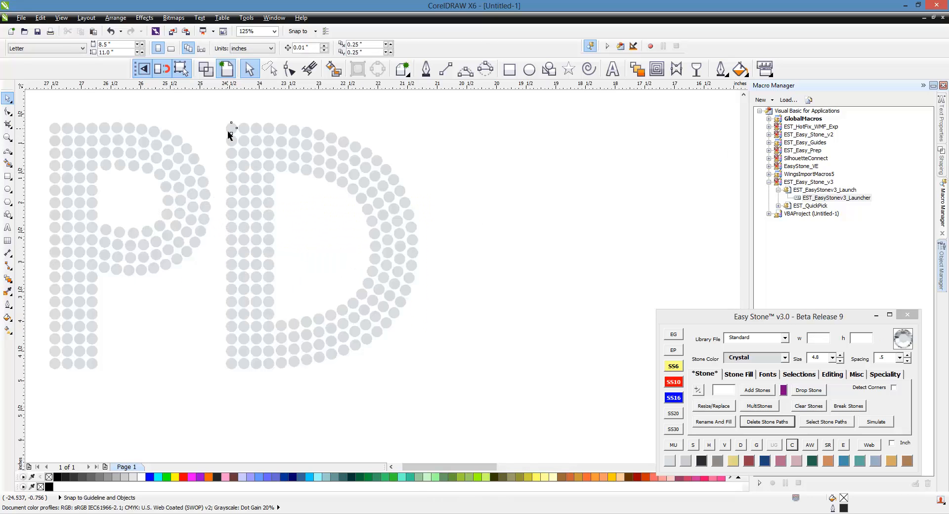
pyautogui.click(230, 133)
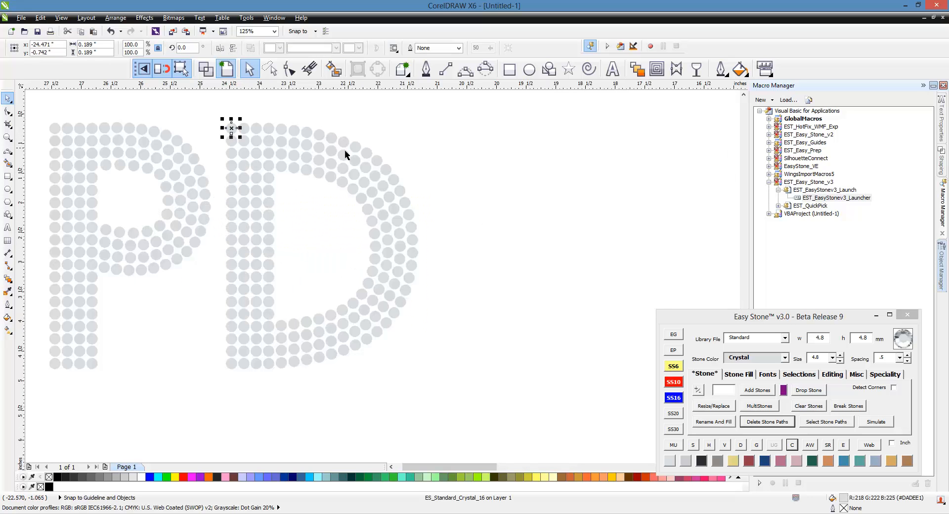
pyautogui.keyDown('shift'); pyautogui.click(232, 366); pyautogui.keyUp('shift')
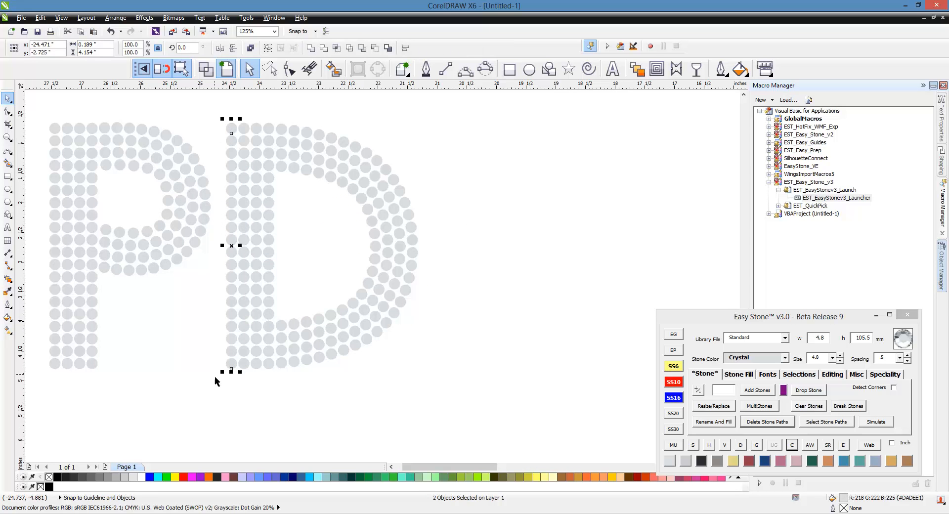
pyautogui.click(672, 334)
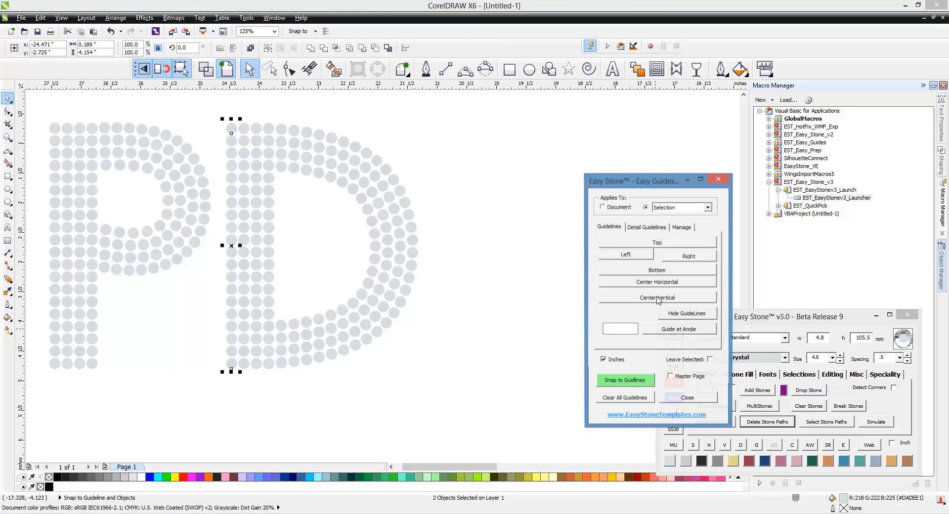
pyautogui.click(672, 209)
pyautogui.click(671, 222)
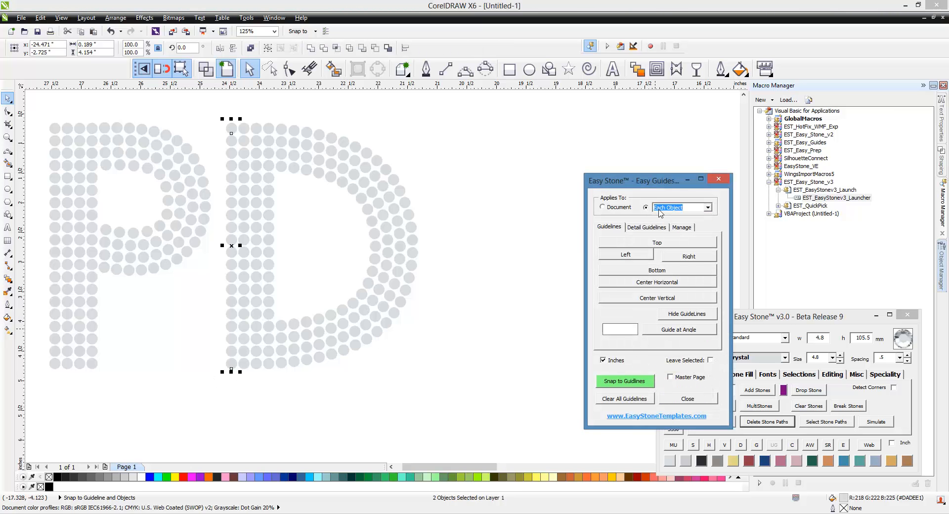
pyautogui.click(667, 282)
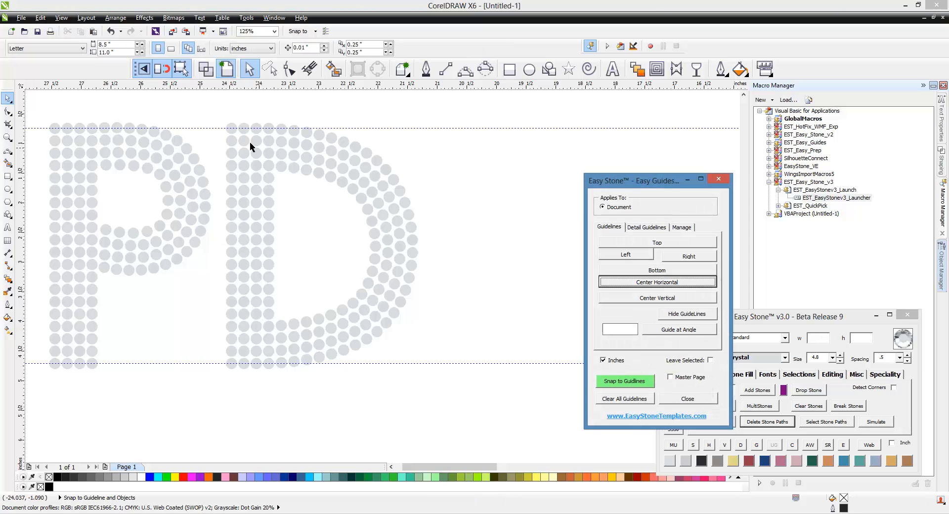
pyautogui.click(719, 180)
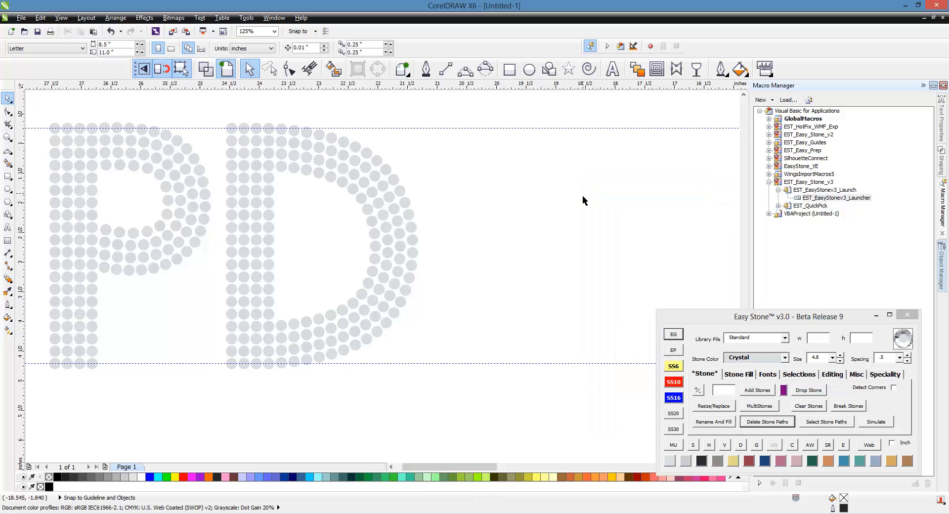
# Add a Center Horizontal guideline through the middle of the whole letter D using Easy Guides.
pyautogui.scroll(-2, 260, 232)
pyautogui.moveTo(236, 169); pyautogui.dragTo(357, 317)
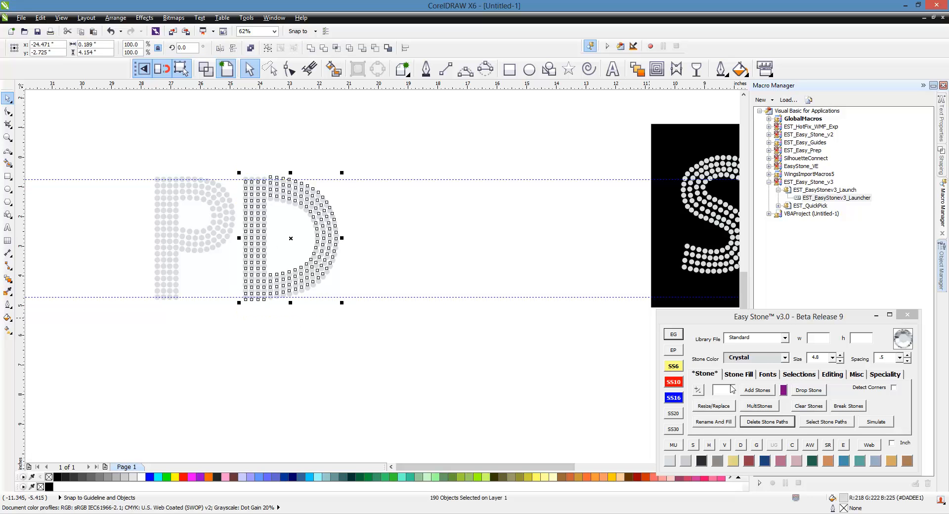
pyautogui.click(674, 336)
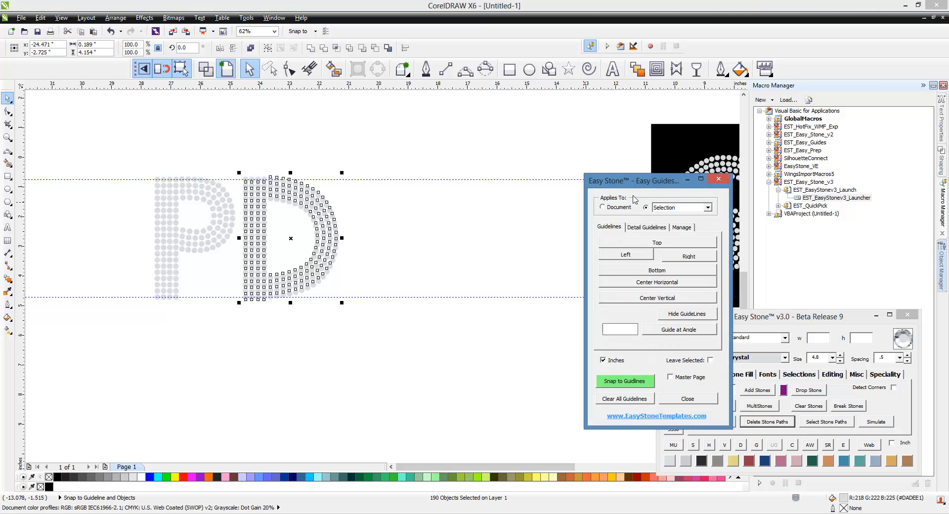
pyautogui.click(654, 284)
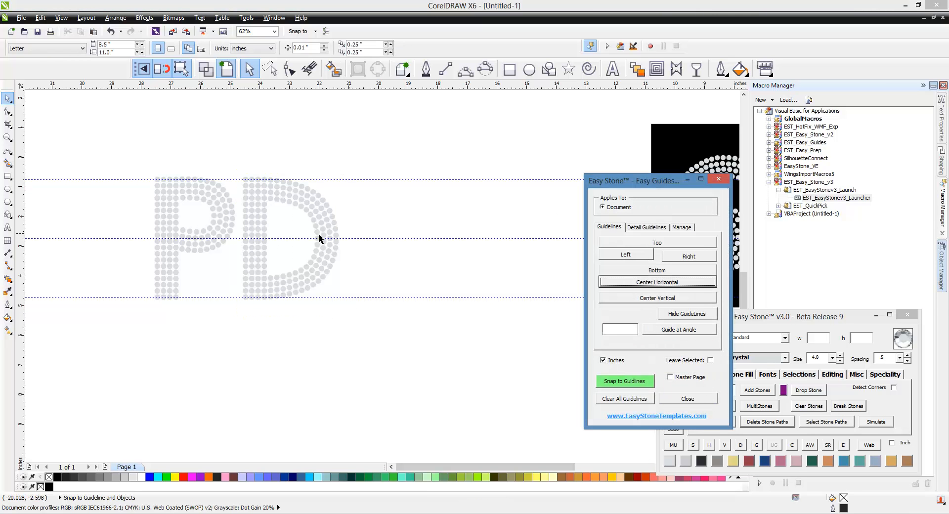
pyautogui.click(717, 179)
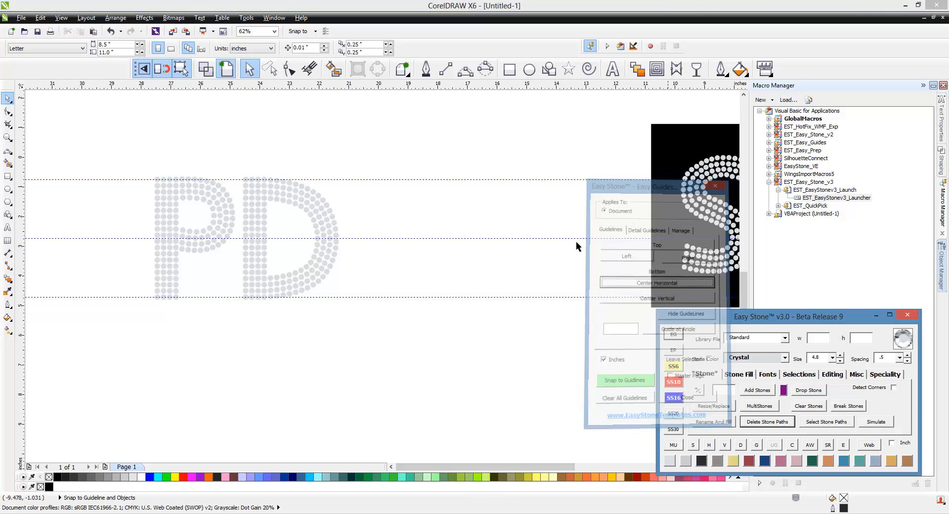
# Move the entire original SPDC design with its black background down until the letter C sits between the upper and lower guidelines.
pyautogui.scroll(-2, 303, 195)
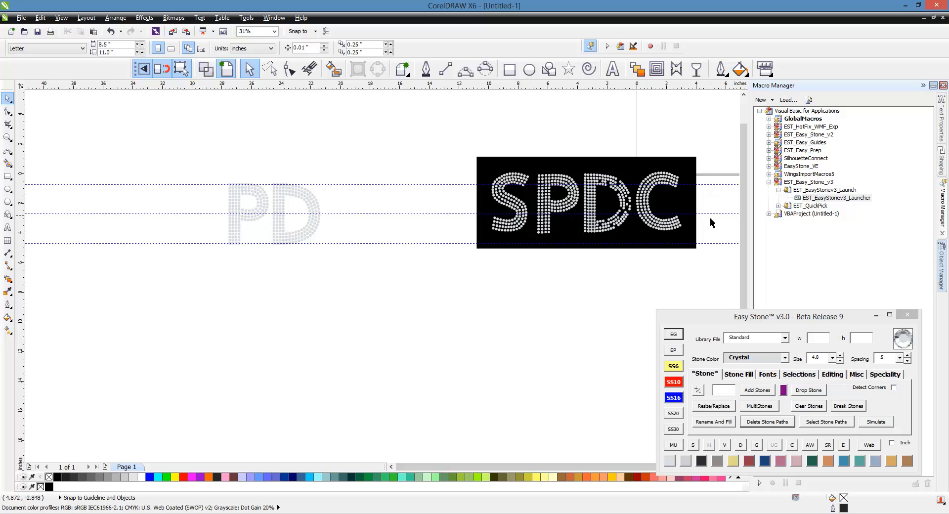
pyautogui.moveTo(436, 140); pyautogui.dragTo(687, 245)
pyautogui.hotkey('shift', 'F2')
pyautogui.scroll(2, 333, 206)
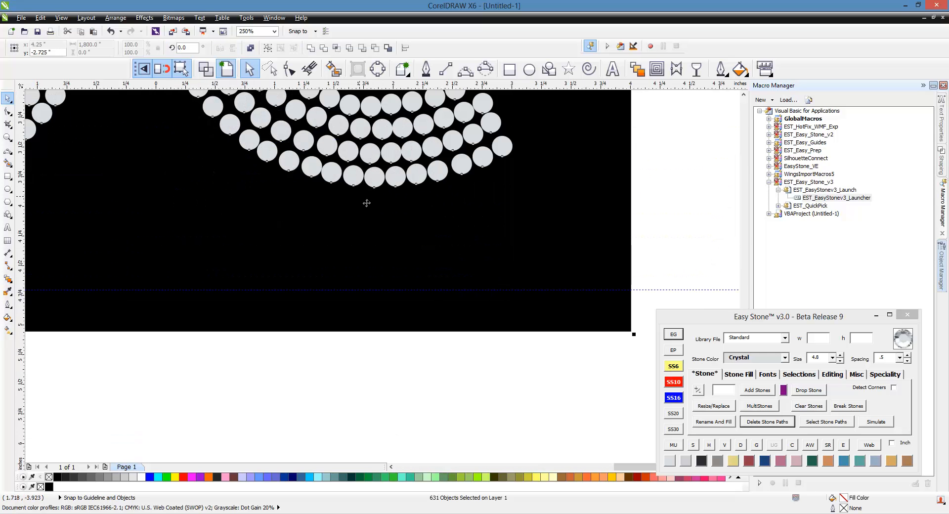
pyautogui.moveTo(381, 195); pyautogui.dragTo(385, 293)
pyautogui.scroll(-4, 434, 292)
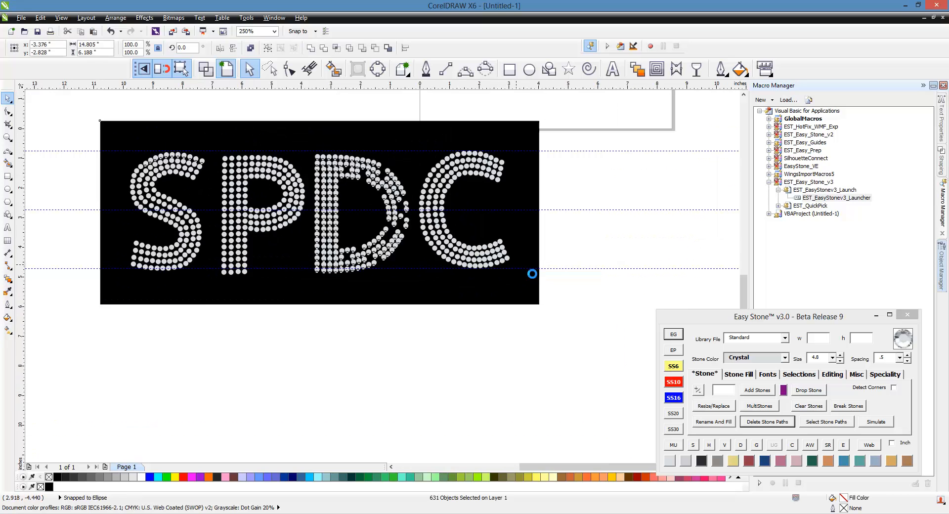
pyautogui.click(575, 250)
# Draw a 3-point curve along the C's outer lower half, from its lower end stone to its outermost stone on the middle guideline.
pyautogui.scroll(2, 447, 234)
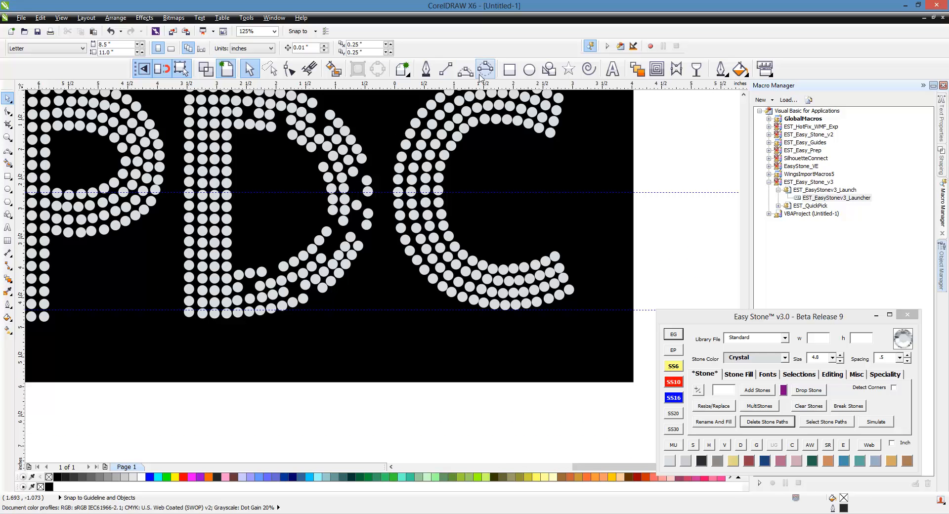
pyautogui.click(465, 68)
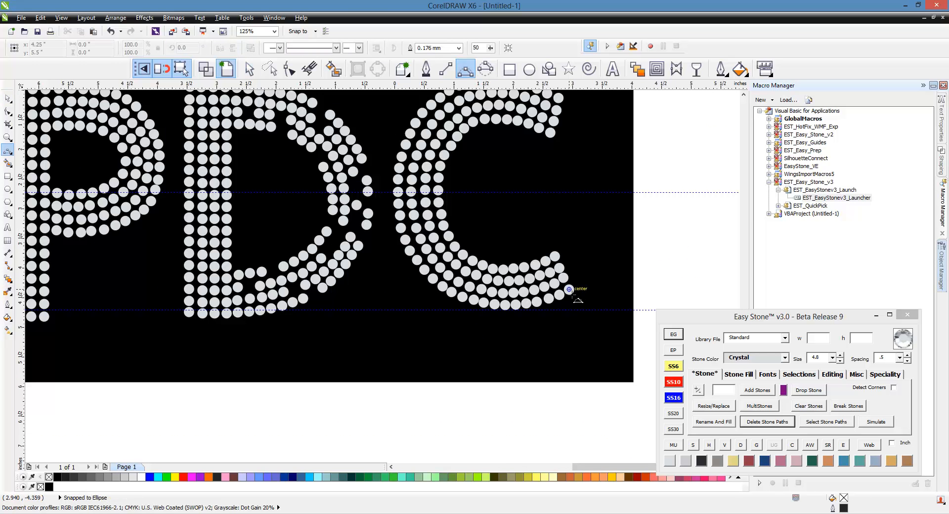
pyautogui.moveTo(568, 289); pyautogui.dragTo(397, 192)
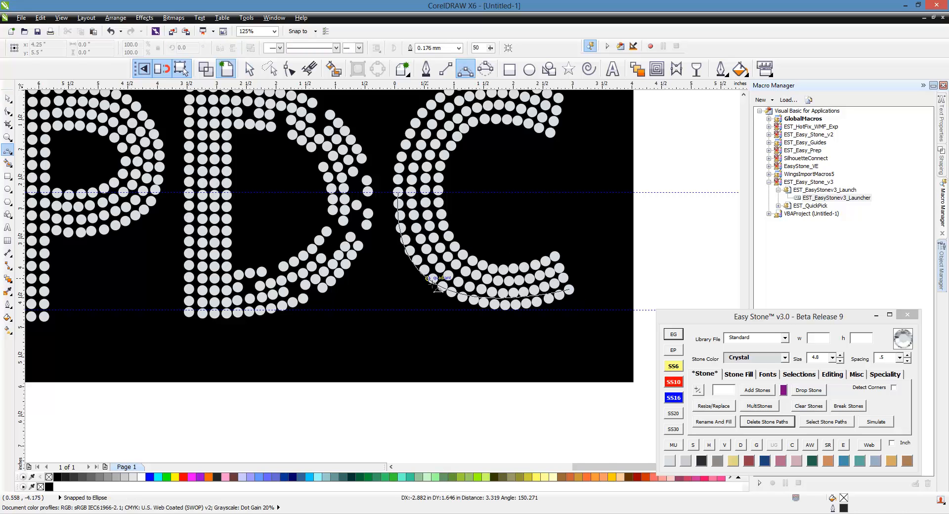
pyautogui.click(436, 287)
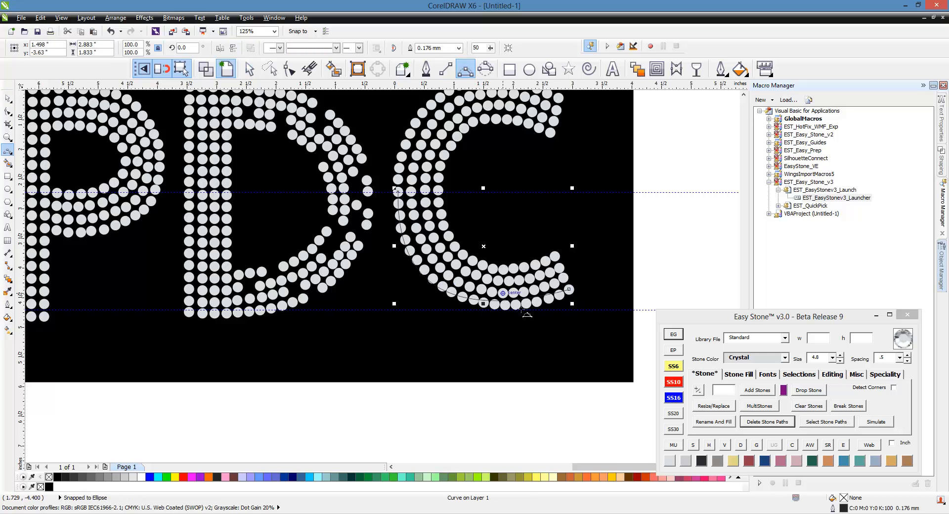
# Adjust the control handles at both ends of the curve so it follows the C's outer stones and reaches the lower guideline.
pyautogui.scroll(2, 534, 316)
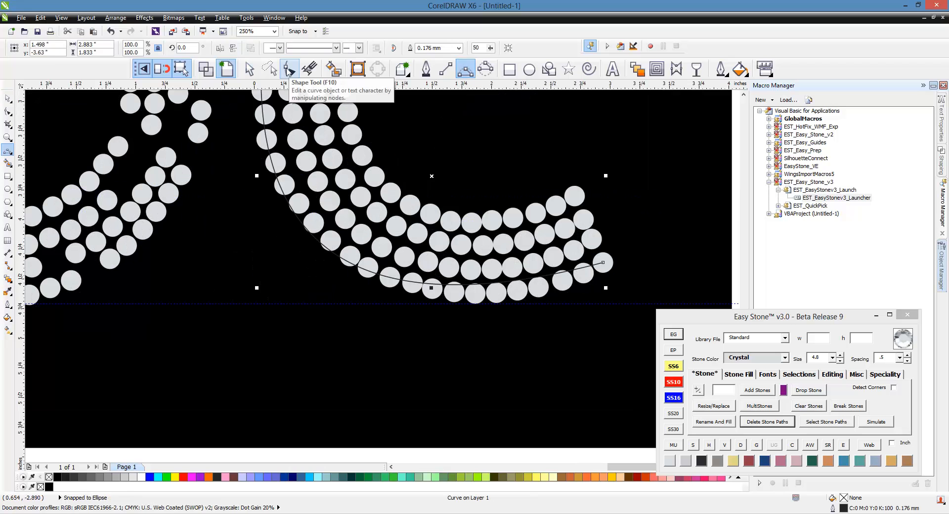
pyautogui.click(289, 69)
pyautogui.click(602, 263)
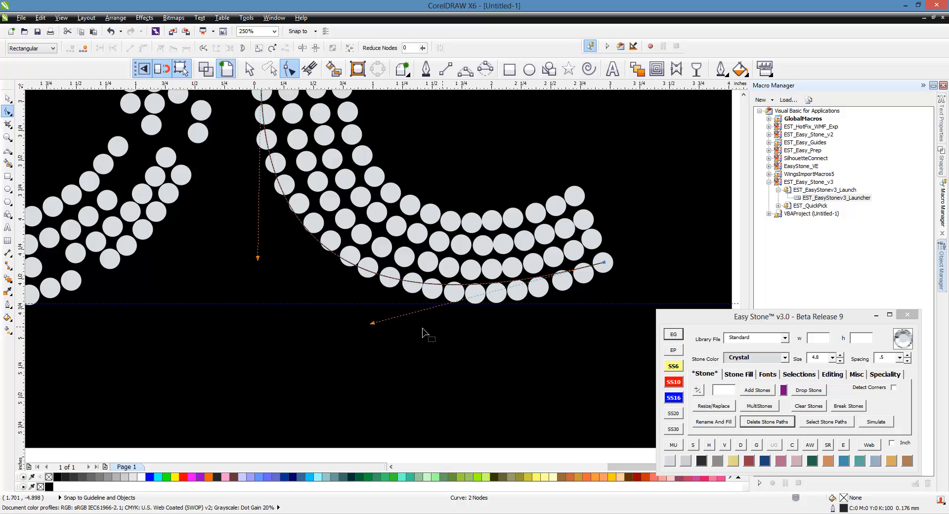
pyautogui.click(375, 330)
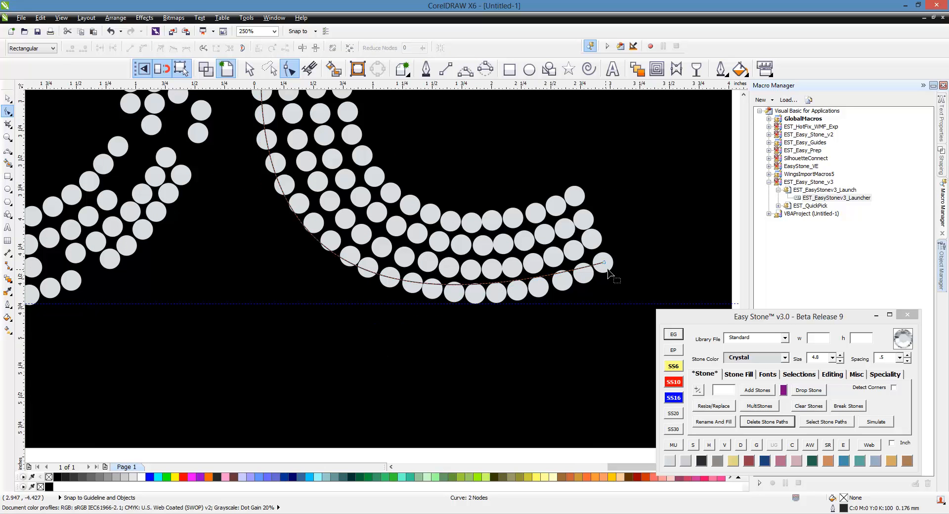
pyautogui.click(606, 263)
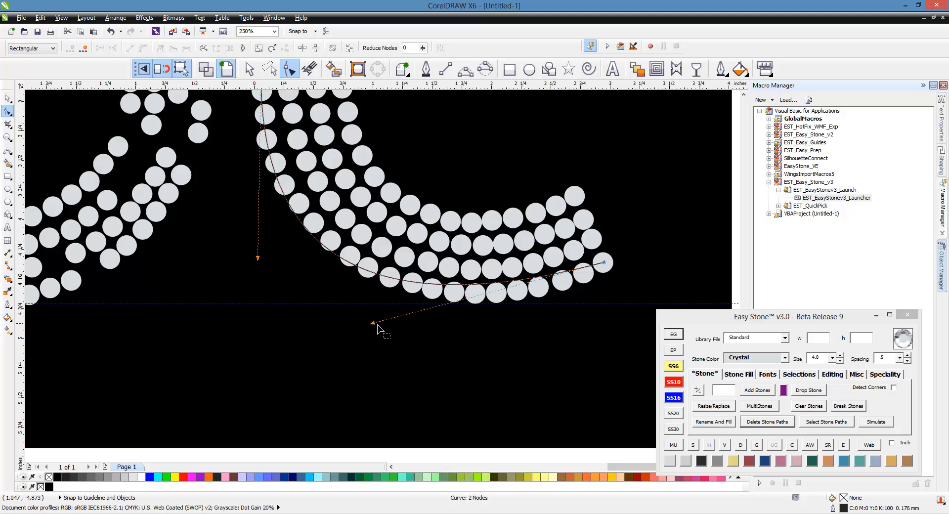
pyautogui.moveTo(374, 326); pyautogui.dragTo(428, 371)
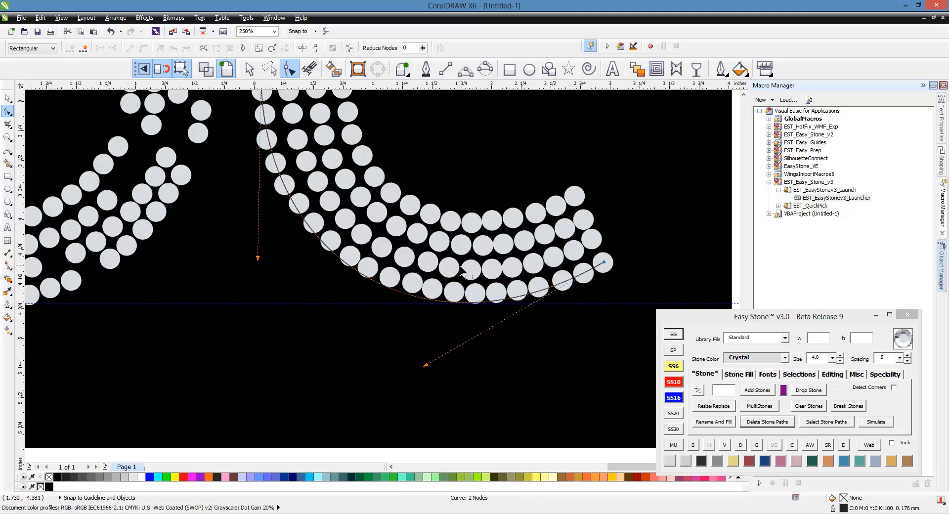
pyautogui.moveTo(260, 262); pyautogui.dragTo(237, 240)
pyautogui.scroll(-1, 523, 285)
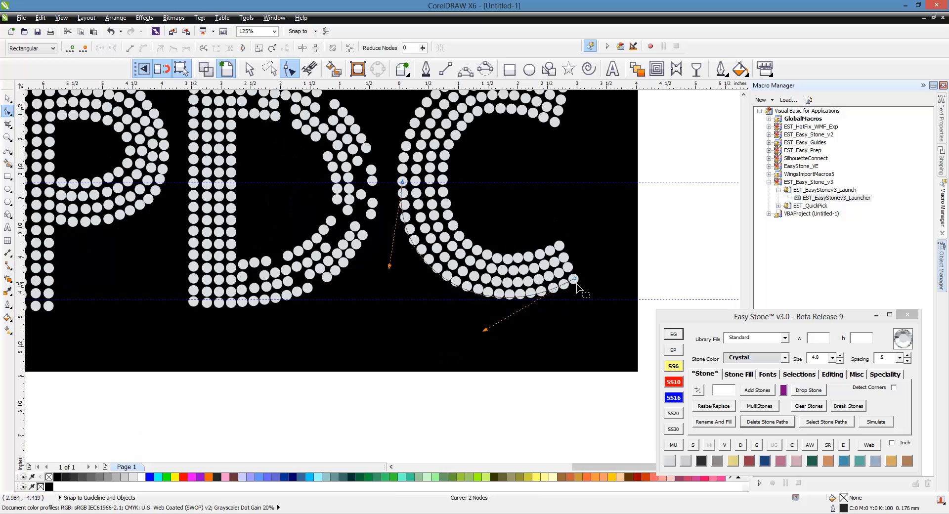
# Move the curve horizontally out of the original design into the empty space beside the rebuilt letter D.
pyautogui.click(7, 98)
pyautogui.scroll(-1, 633, 243)
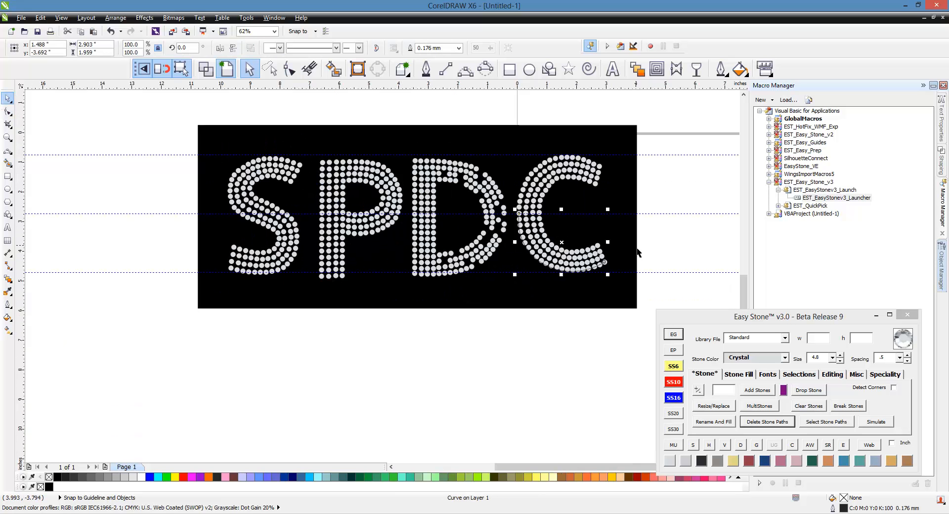
pyautogui.scroll(-1, 666, 267)
pyautogui.moveTo(619, 267); pyautogui.dragTo(326, 311)
pyautogui.click(298, 309)
pyautogui.scroll(1, 280, 246)
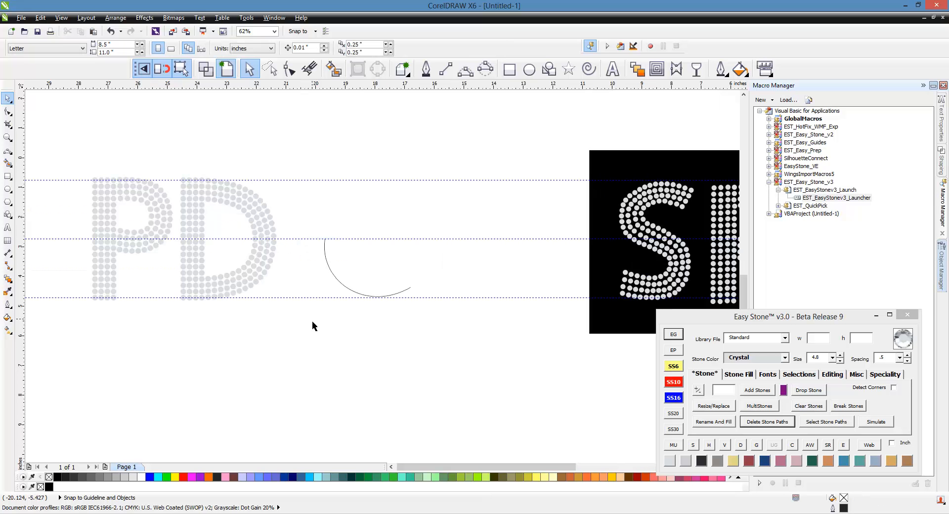
# Mirror a copy of the curve upward across the middle guideline and join both halves into one C path.
pyautogui.click(354, 292)
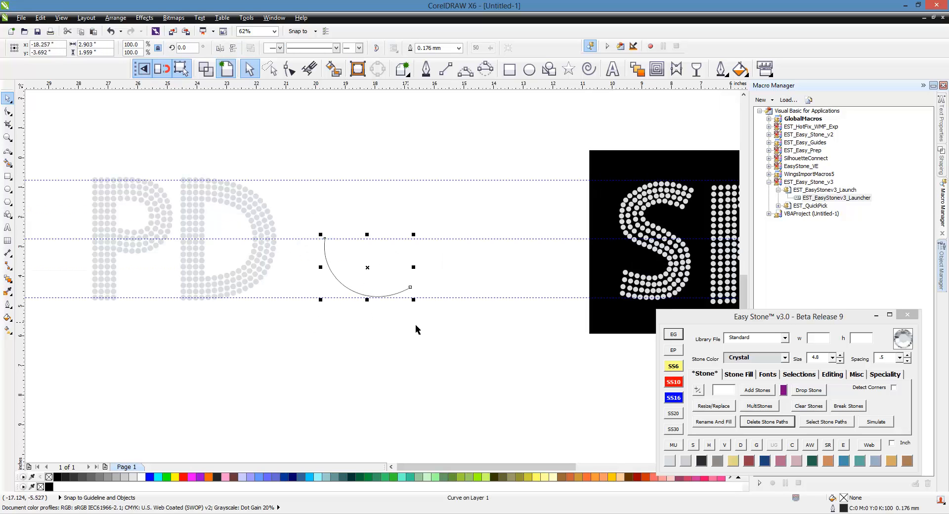
pyautogui.moveTo(374, 309); pyautogui.dragTo(373, 191)
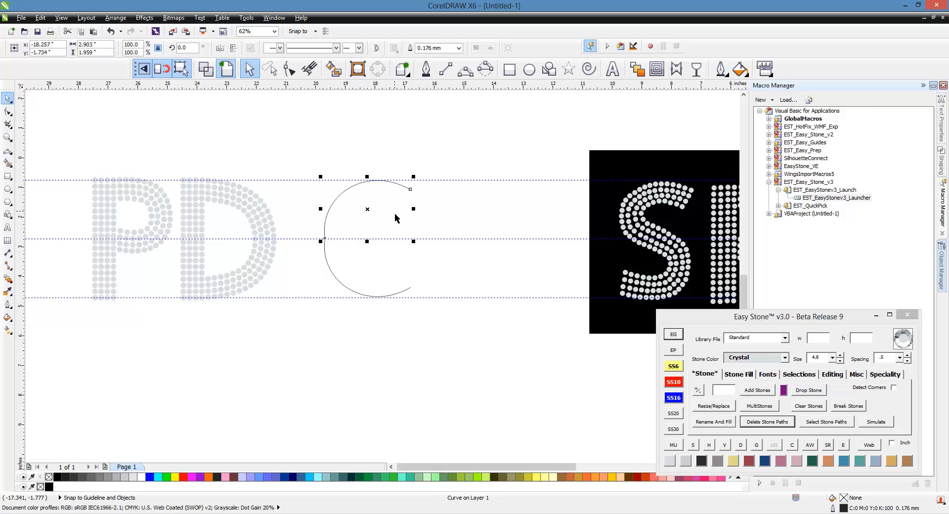
pyautogui.moveTo(308, 158); pyautogui.dragTo(448, 321)
pyautogui.click(835, 375)
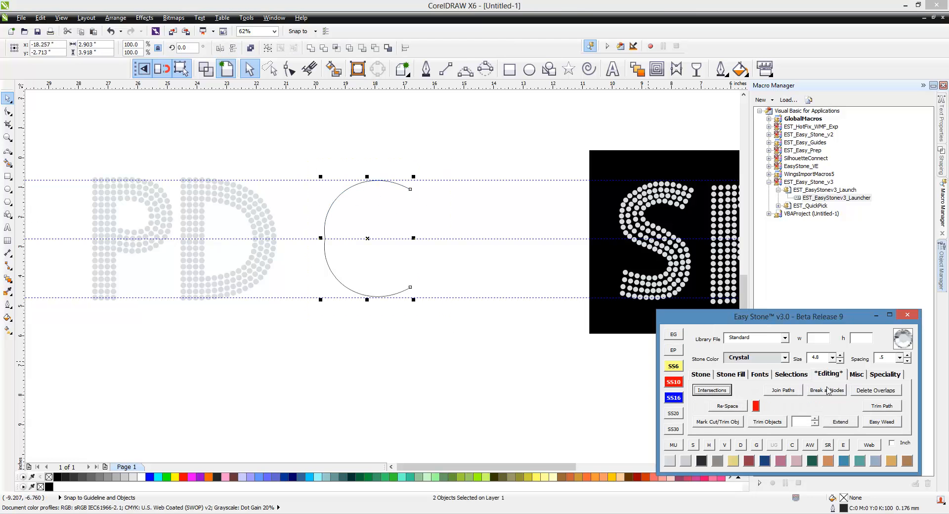
pyautogui.click(791, 392)
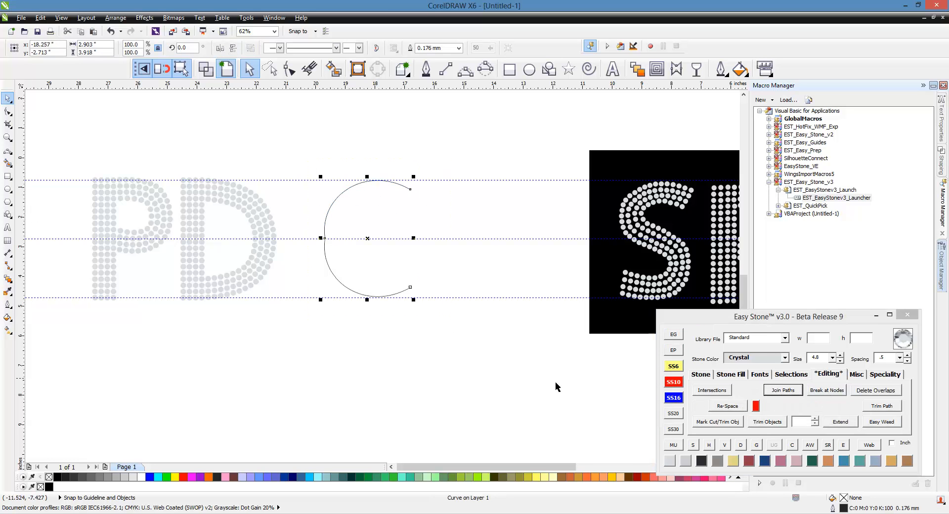
pyautogui.click(424, 385)
# Smooth the C path's kinked junction by adding a node above and below it and deleting the middle node.
pyautogui.scroll(2, 310, 239)
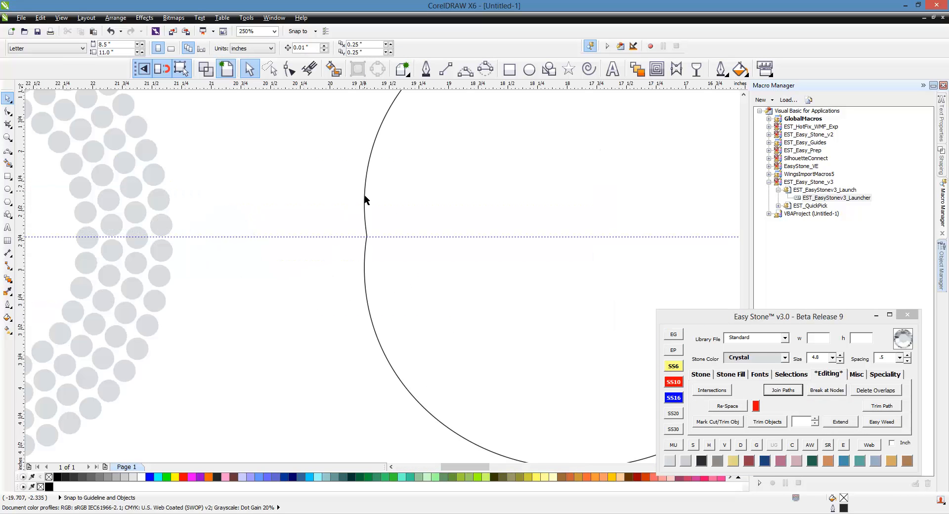
pyautogui.doubleClick(387, 110)
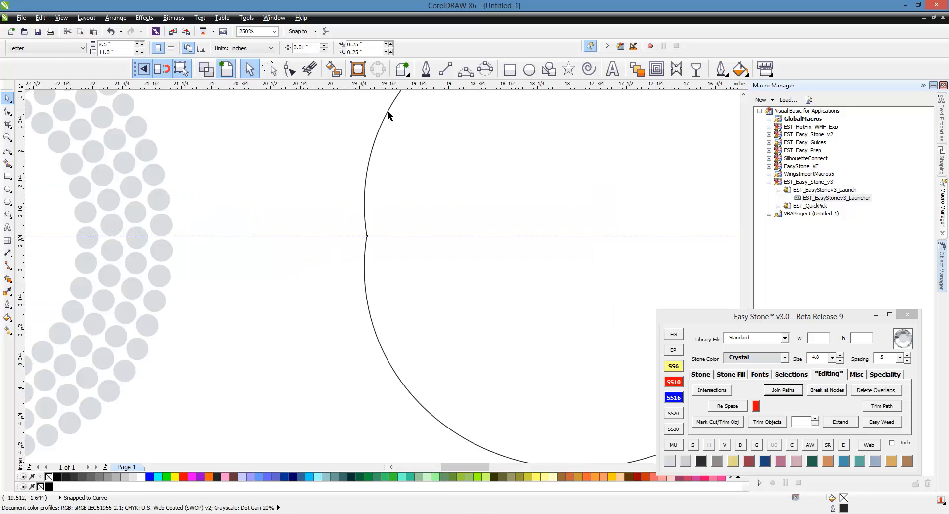
pyautogui.doubleClick(390, 365)
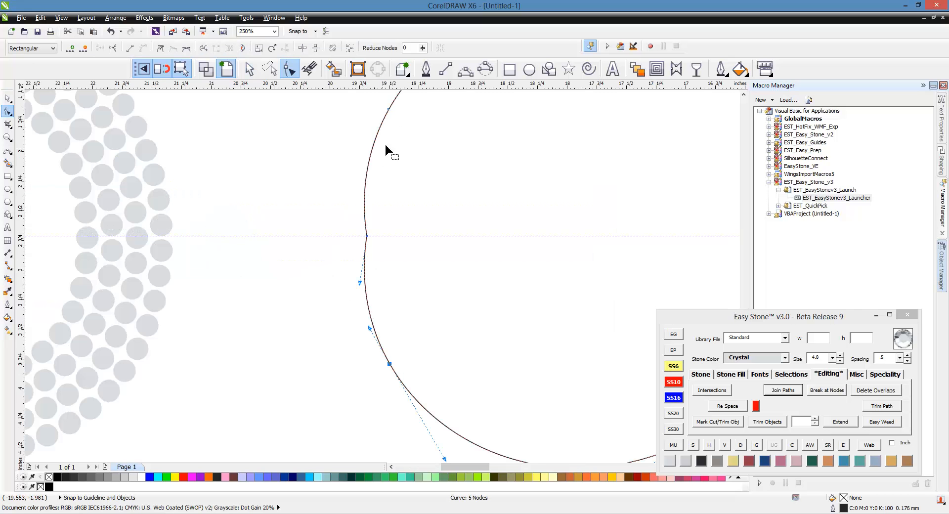
pyautogui.press('Delete')
pyautogui.scroll(-2, 336, 232)
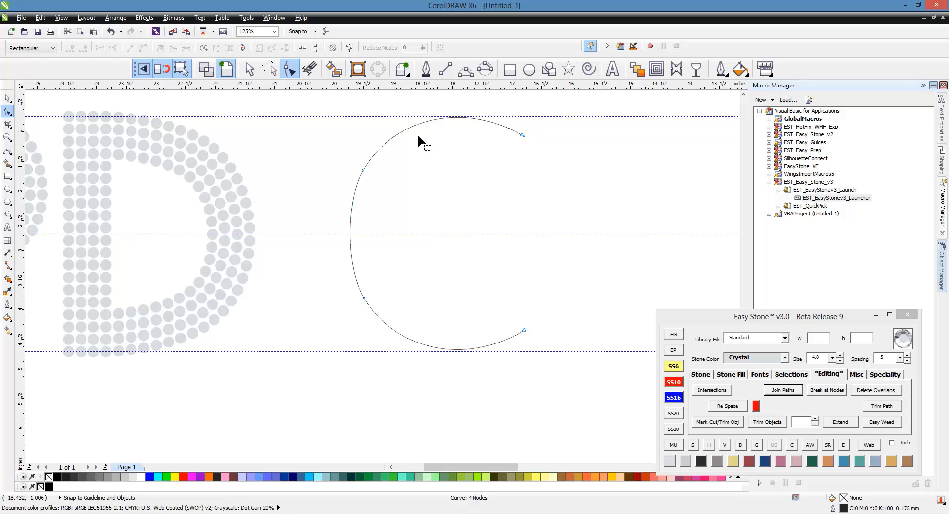
# Create three contours around the C path with Island Fill at a spacing of 5.3.
pyautogui.click(8, 99)
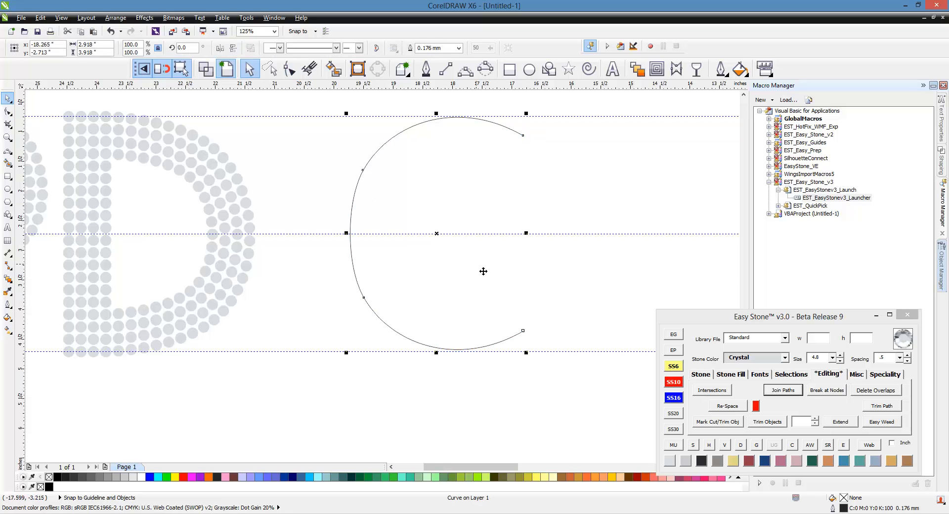
pyautogui.click(728, 375)
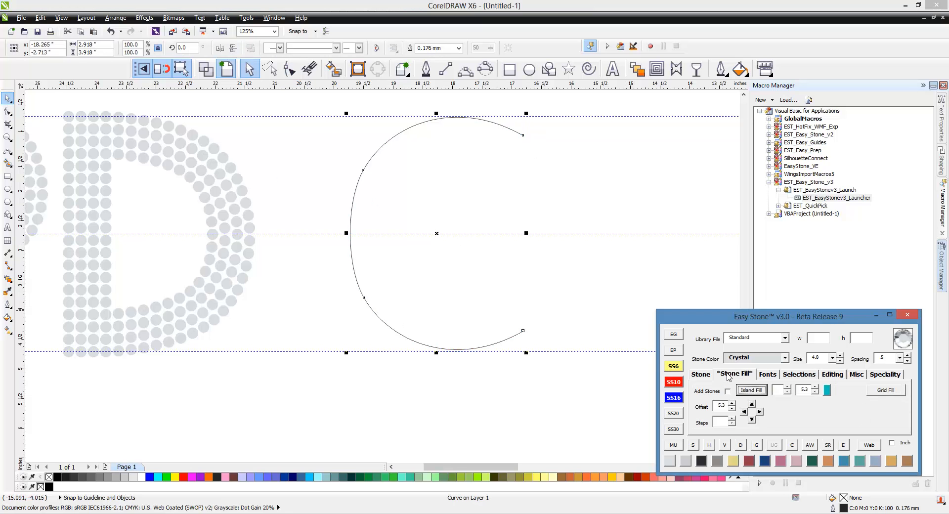
pyautogui.click(786, 388)
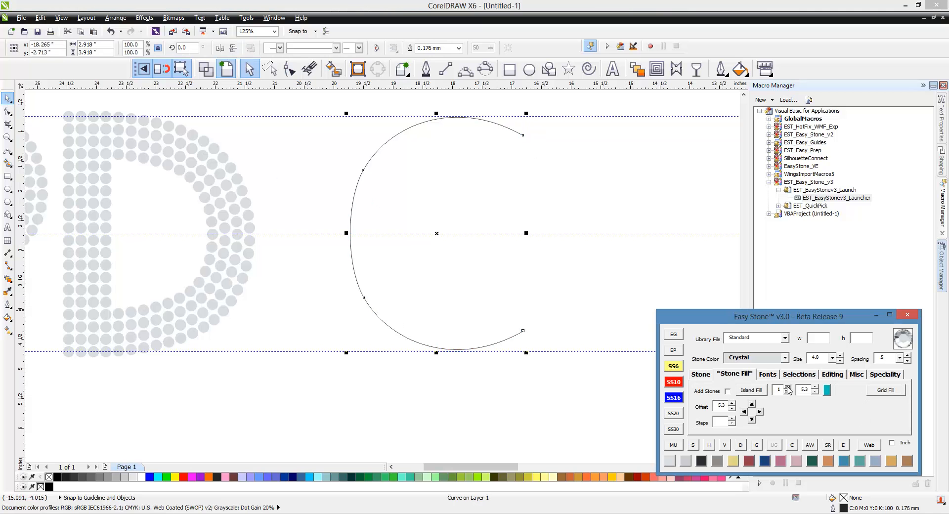
pyautogui.click(751, 390)
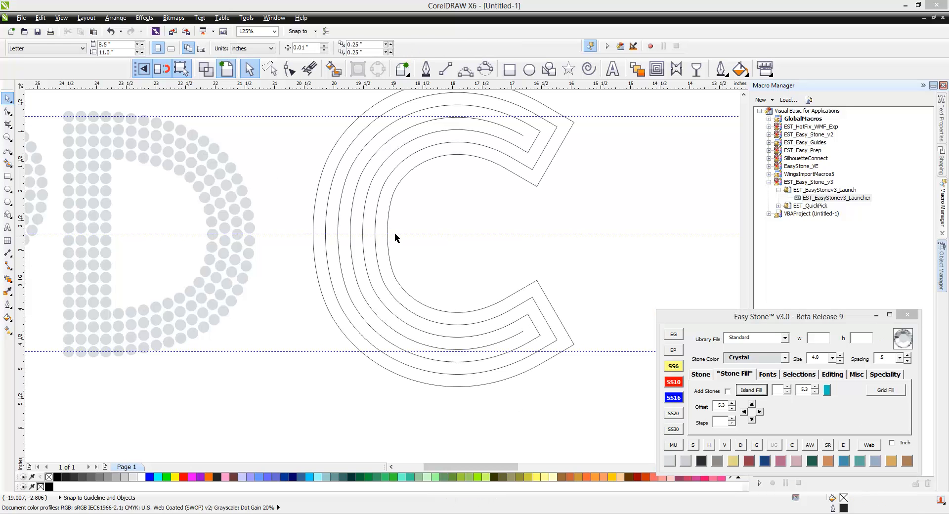
# Break the outermost contour at the two corner nodes of the C's lower end.
pyautogui.doubleClick(547, 308)
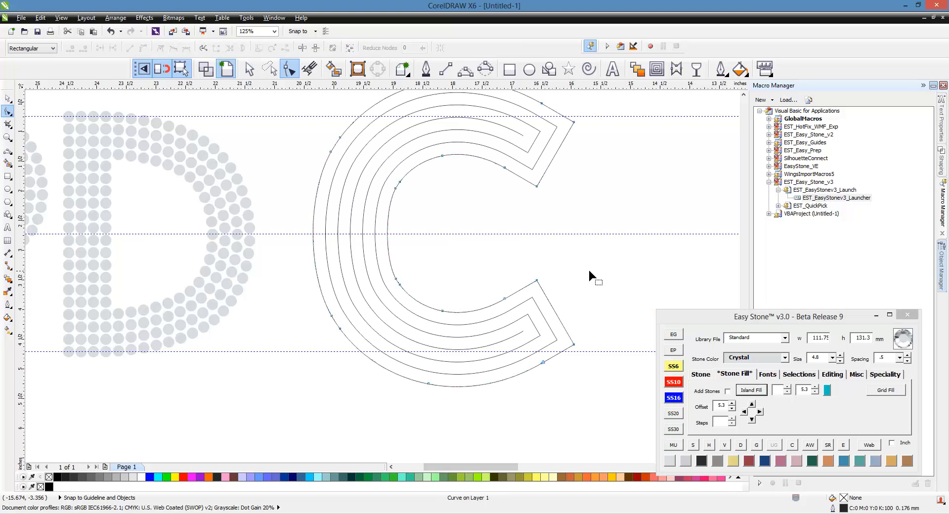
pyautogui.moveTo(580, 261); pyautogui.dragTo(524, 287)
pyautogui.moveTo(635, 302); pyautogui.dragTo(567, 364)
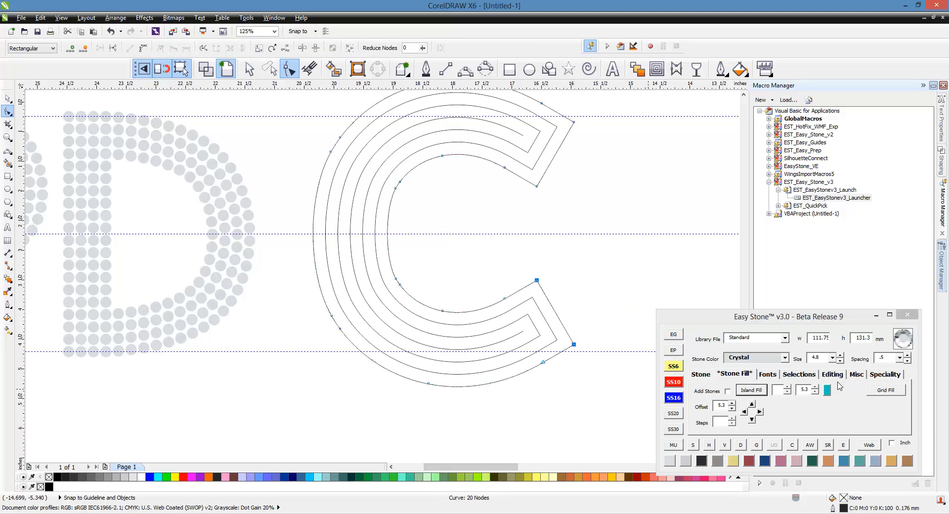
pyautogui.click(829, 374)
pyautogui.click(820, 391)
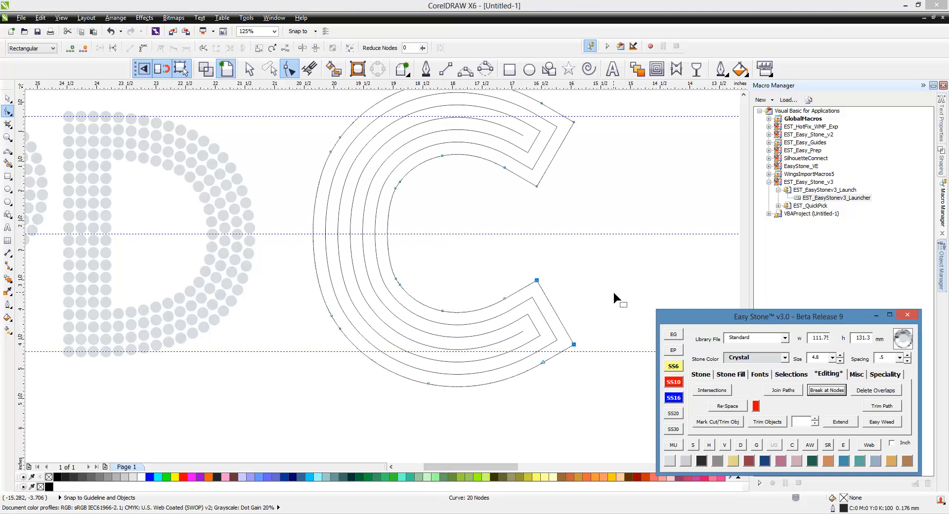
pyautogui.click(831, 391)
pyautogui.click(645, 291)
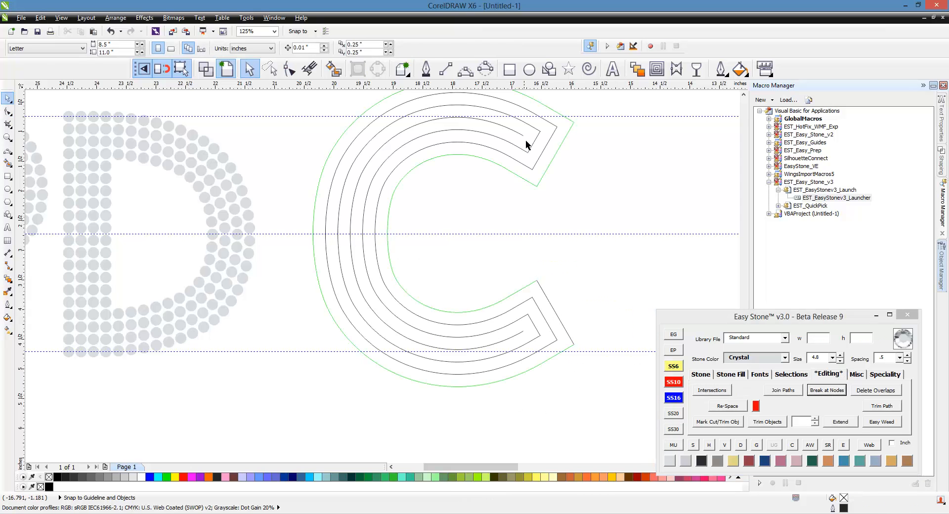
# Break the outermost contour at the two corner nodes of the C's upper end.
pyautogui.click(556, 152)
pyautogui.press('F10')
pyautogui.moveTo(578, 128); pyautogui.dragTo(560, 183)
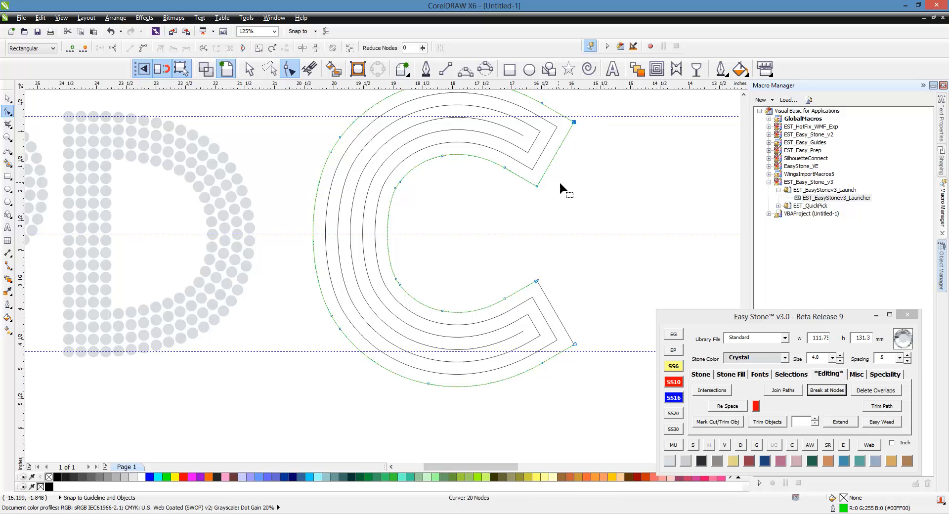
pyautogui.click(826, 390)
# Break the middle contour at the two corner nodes of the C's lower end.
pyautogui.click(578, 303)
pyautogui.doubleClick(543, 315)
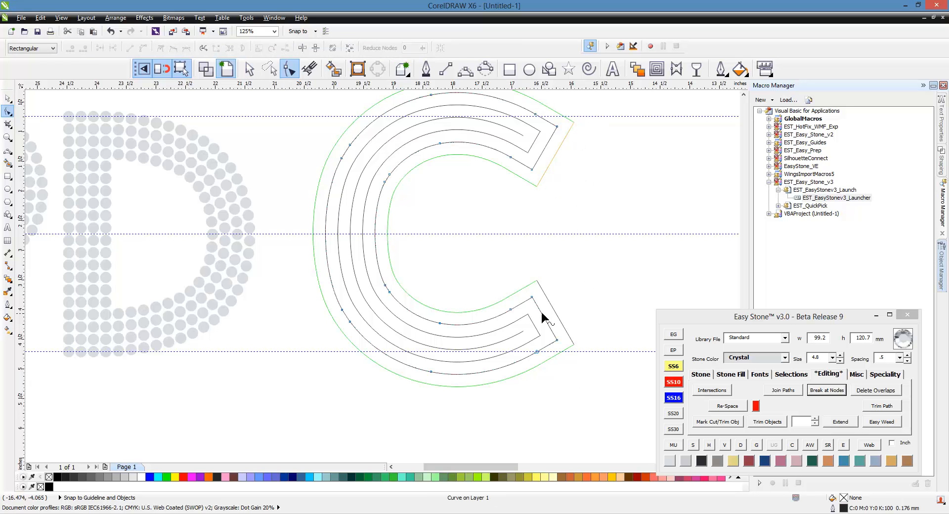
pyautogui.moveTo(538, 292); pyautogui.dragTo(526, 300)
pyautogui.keyDown('shift'); pyautogui.click(553, 327); pyautogui.keyUp('shift')
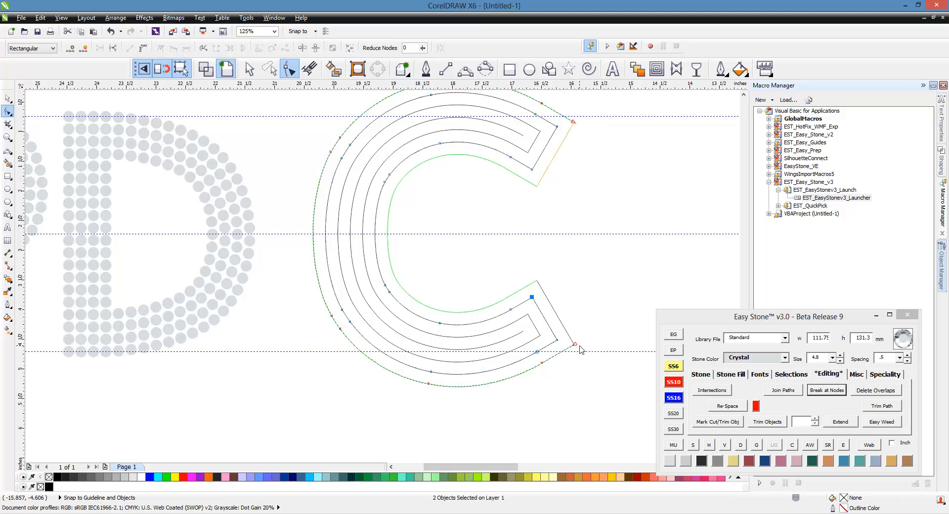
pyautogui.press('space')
pyautogui.click(606, 331)
pyautogui.doubleClick(545, 318)
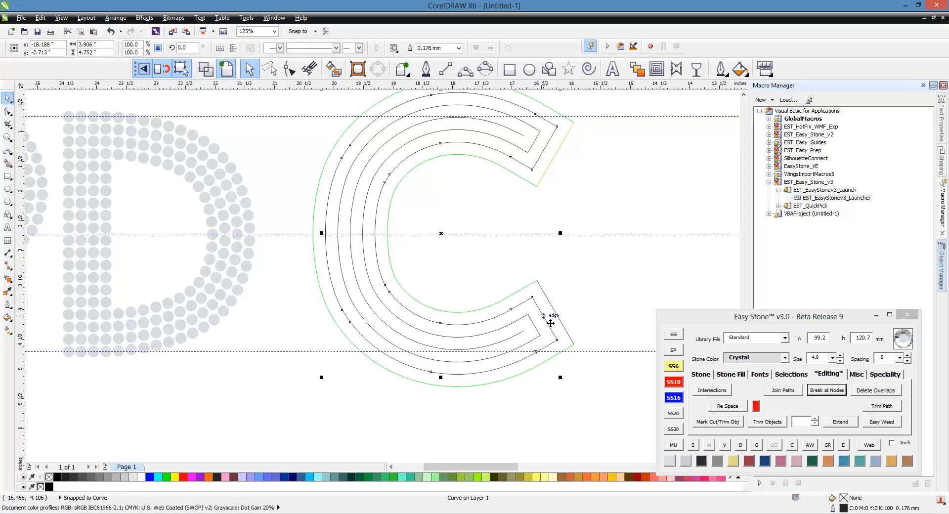
pyautogui.scroll(2, 547, 317)
pyautogui.moveTo(644, 236); pyautogui.dragTo(503, 369)
pyautogui.click(823, 394)
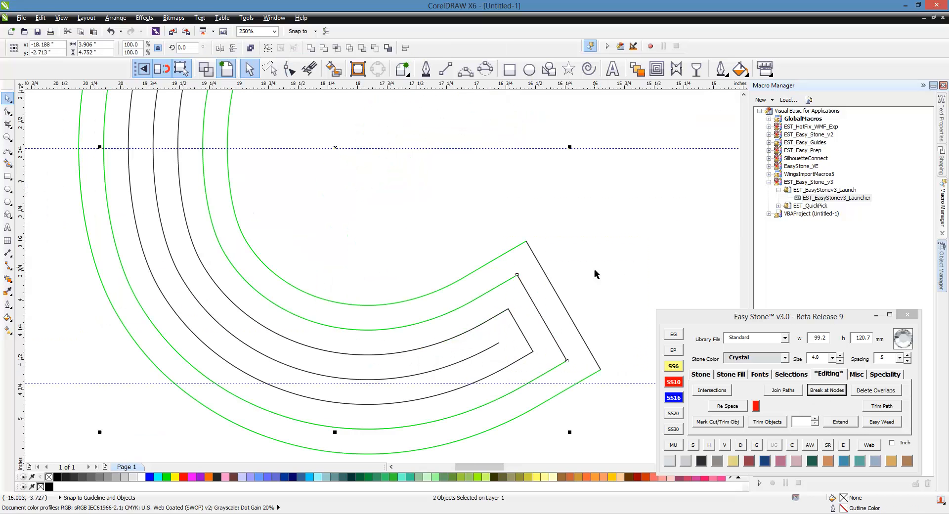
# Break the middle contour at the two corner nodes of the C's upper end.
pyautogui.scroll(-2, 461, 337)
pyautogui.scroll(2, 498, 148)
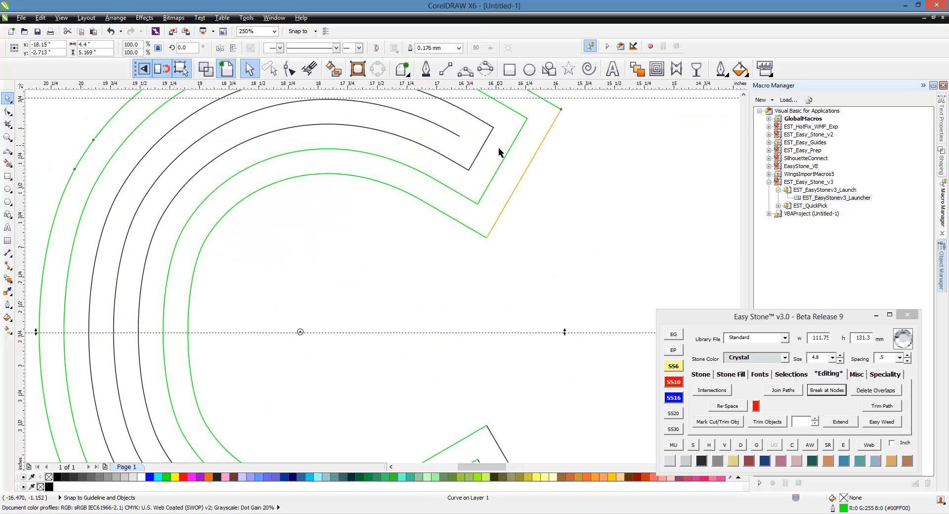
pyautogui.press('F10')
pyautogui.moveTo(583, 126); pyautogui.dragTo(469, 239)
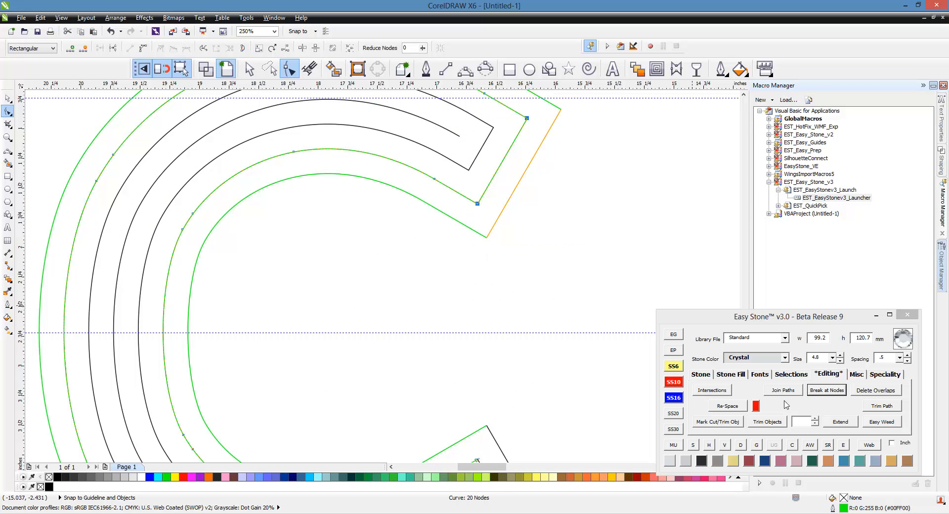
pyautogui.click(827, 393)
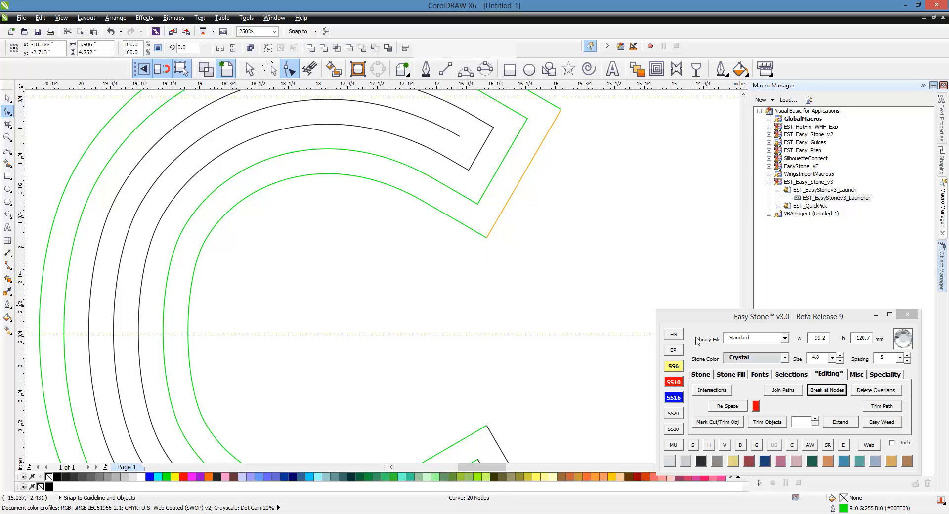
# Break the innermost contour at the two corner nodes of the C's upper end.
pyautogui.click(481, 150)
pyautogui.press('F10')
pyautogui.moveTo(599, 117); pyautogui.dragTo(467, 240)
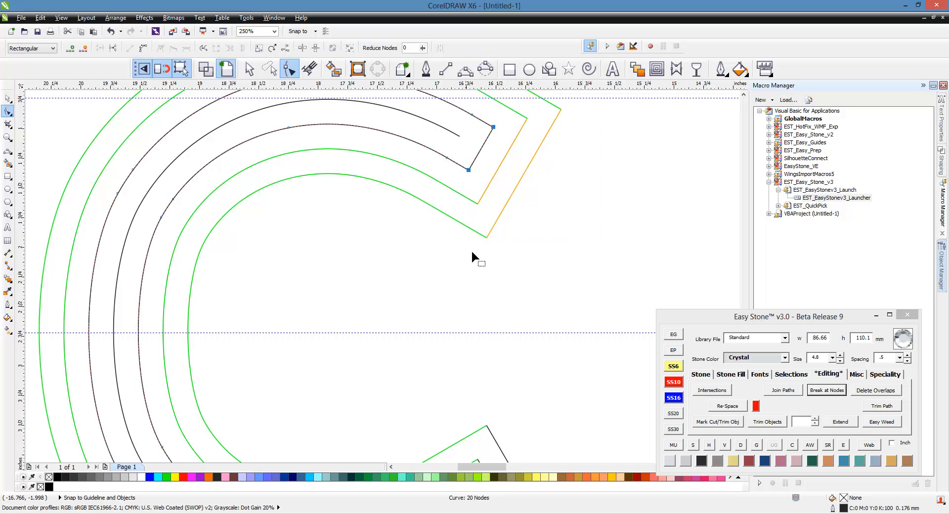
pyautogui.click(826, 390)
pyautogui.click(642, 242)
# Break the innermost contour at the two corner nodes of the C's lower end.
pyautogui.scroll(-2, 521, 158)
pyautogui.scroll(2, 504, 402)
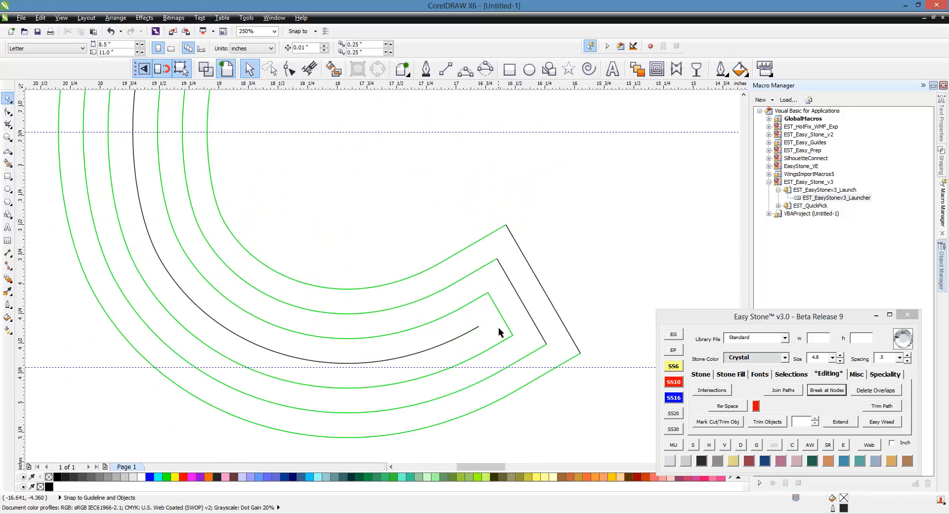
pyautogui.click(499, 320)
pyautogui.press('F10')
pyautogui.moveTo(574, 246); pyautogui.dragTo(475, 339)
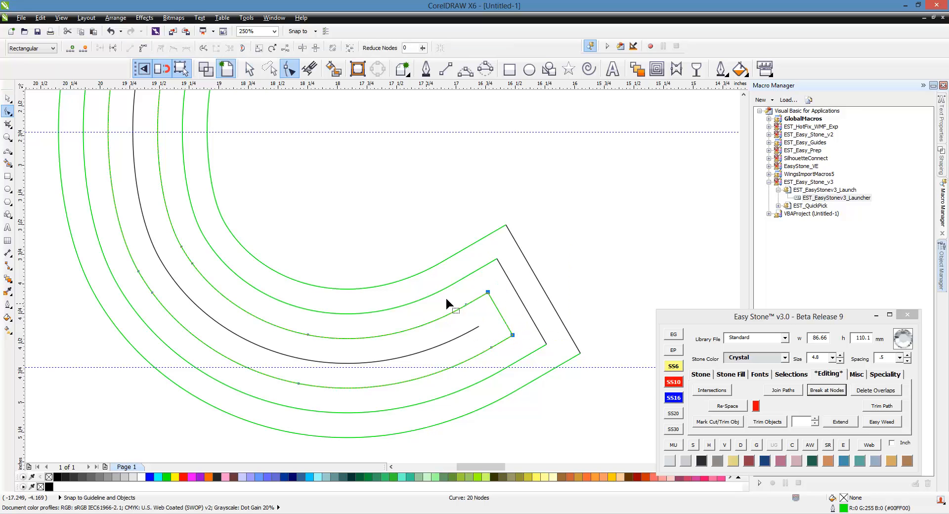
pyautogui.click(815, 391)
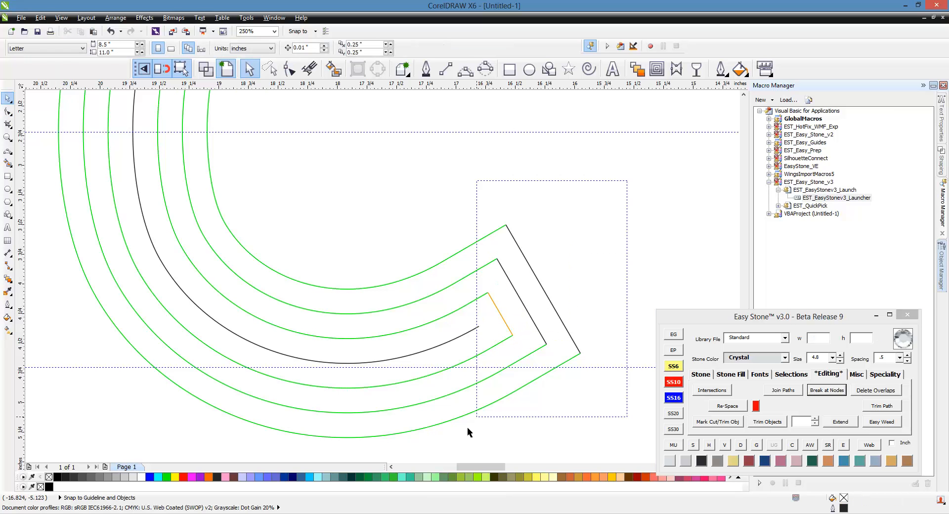
# Delete the straight end segments at both C tips and the three contour curves outside the original path.
pyautogui.moveTo(467, 430); pyautogui.dragTo(445, 428)
pyautogui.scroll(-2, 503, 348)
pyautogui.press('Delete')
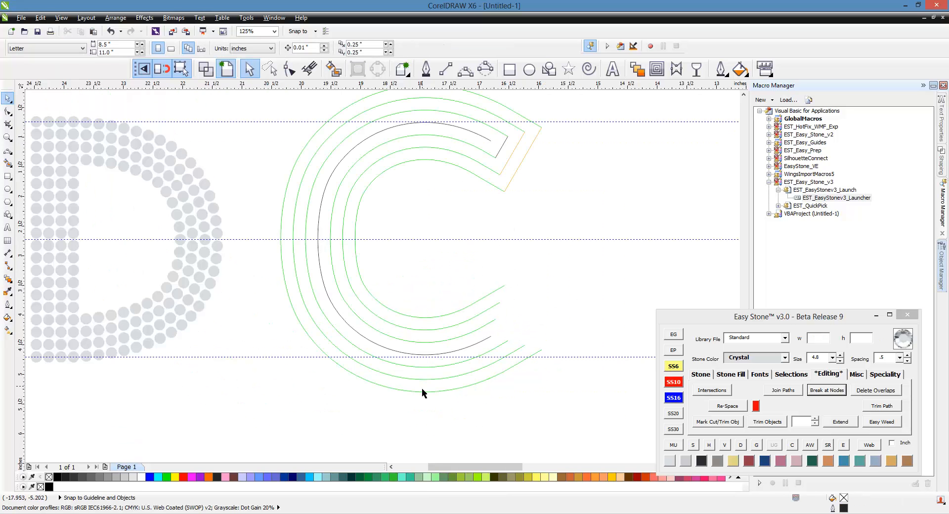
pyautogui.click(421, 390)
pyautogui.press('Delete')
pyautogui.click(307, 301)
pyautogui.press('Delete')
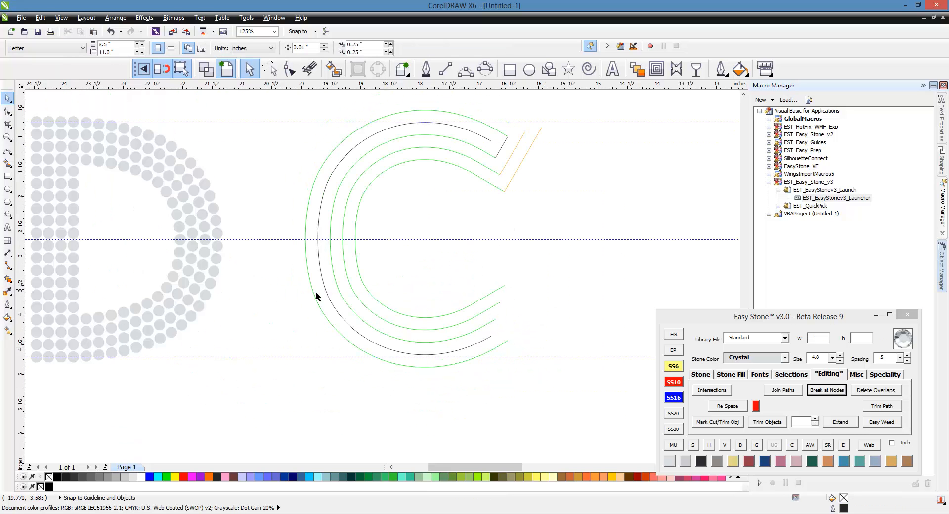
pyautogui.click(312, 293)
pyautogui.press('Delete')
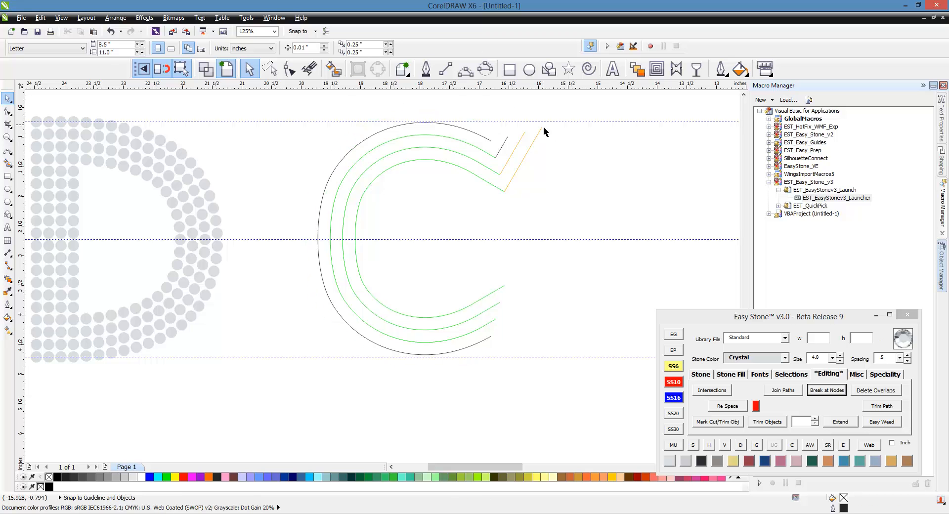
pyautogui.moveTo(567, 123); pyautogui.dragTo(471, 212)
pyautogui.press('Delete')
# Delete the end nodes of the three inner curves at both C tips to shorten the overhanging ends.
pyautogui.click(498, 297)
pyautogui.press('F10')
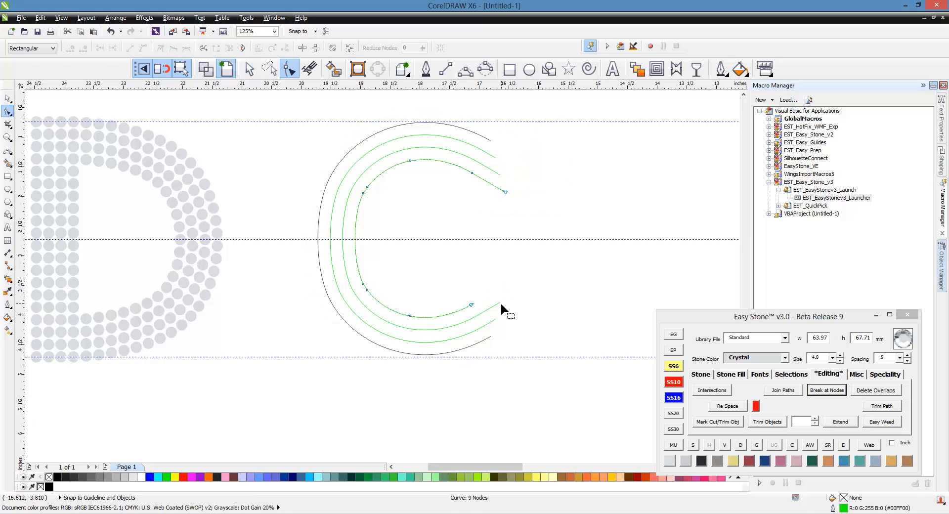
pyautogui.click(499, 302)
pyautogui.click(495, 321)
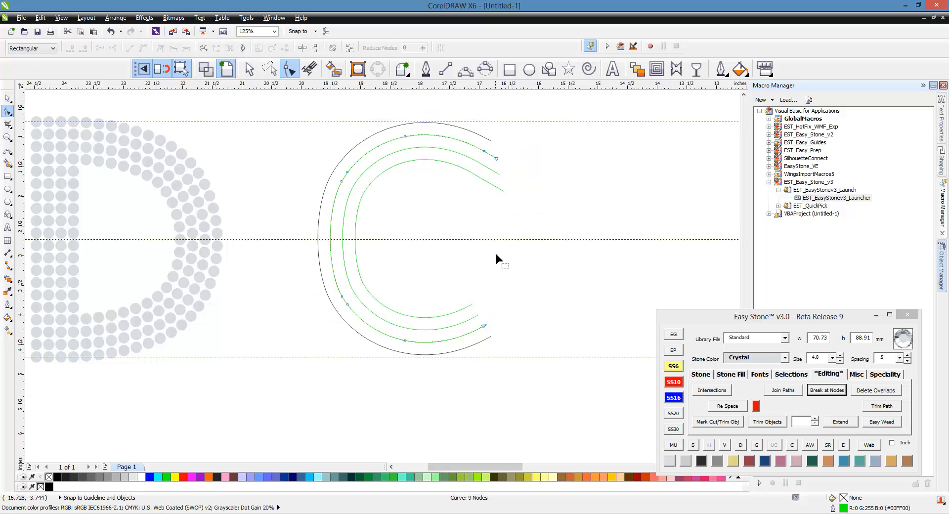
pyautogui.click(496, 157)
pyautogui.press('Delete')
pyautogui.click(494, 171)
pyautogui.press('Delete')
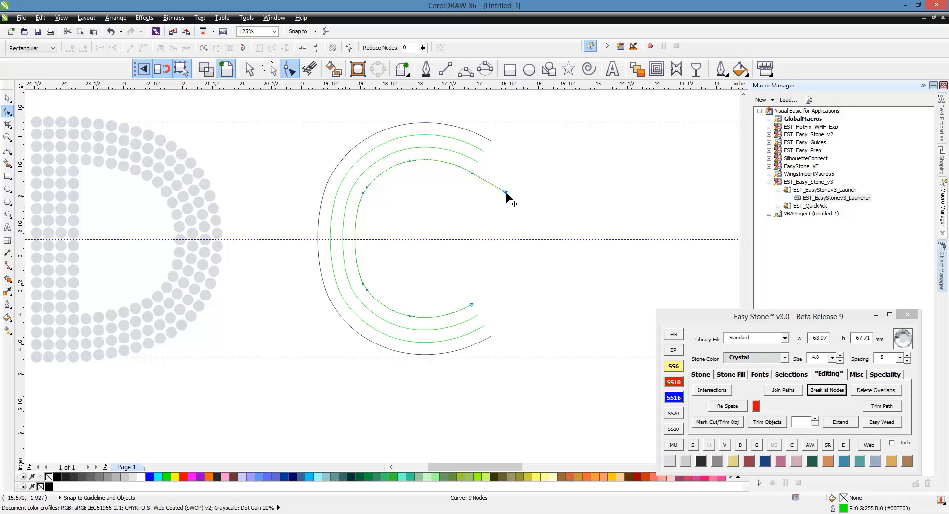
pyautogui.scroll(-3, 506, 241)
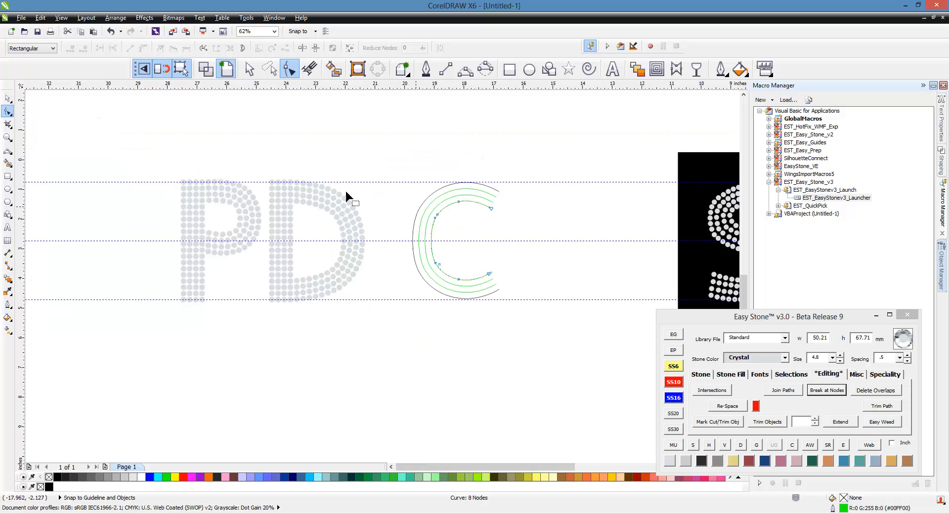
# Add Crystal stones of size 4.8 with .5 spacing along all four C paths.
pyautogui.click(8, 98)
pyautogui.moveTo(393, 152); pyautogui.dragTo(543, 331)
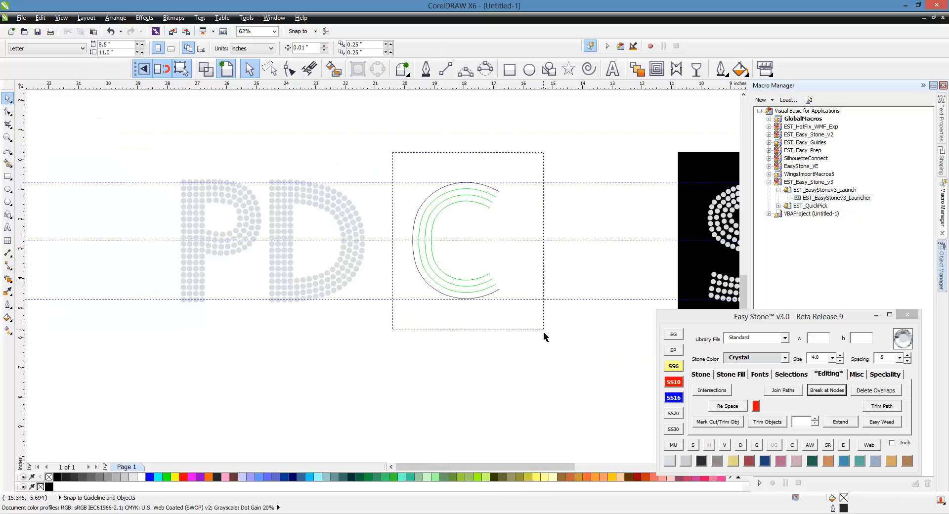
pyautogui.scroll(3, 488, 250)
pyautogui.click(704, 374)
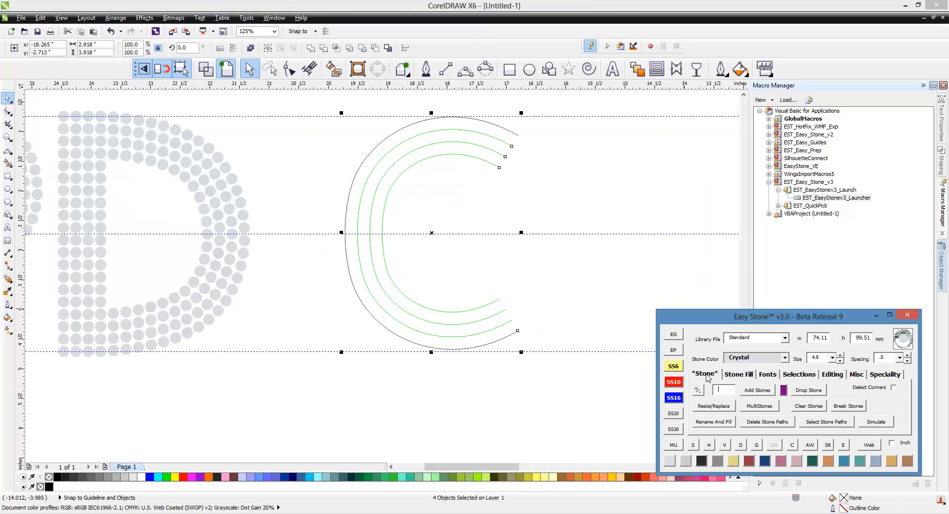
pyautogui.click(757, 390)
pyautogui.click(523, 295)
# Delete the stone paths of the C and check its stones for overlaps.
pyautogui.scroll(-3, 523, 296)
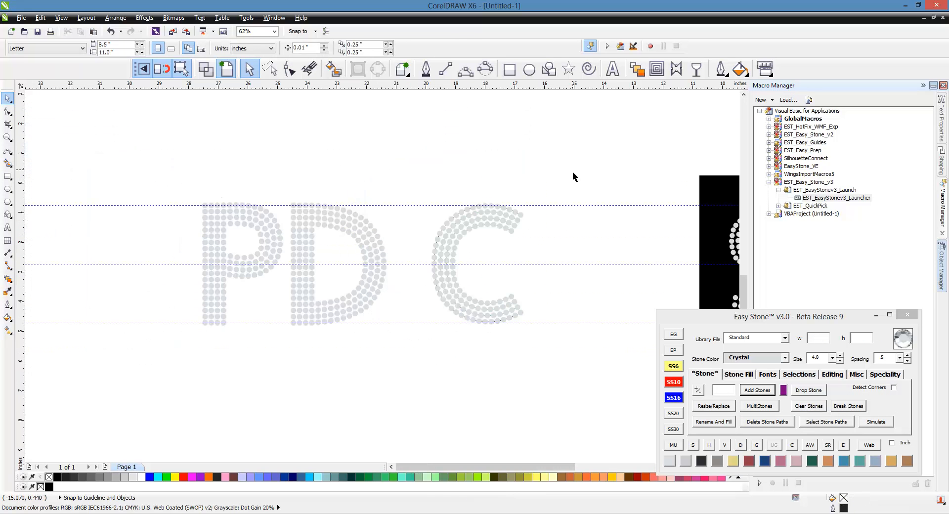
pyautogui.moveTo(573, 170); pyautogui.dragTo(412, 351)
pyautogui.click(756, 428)
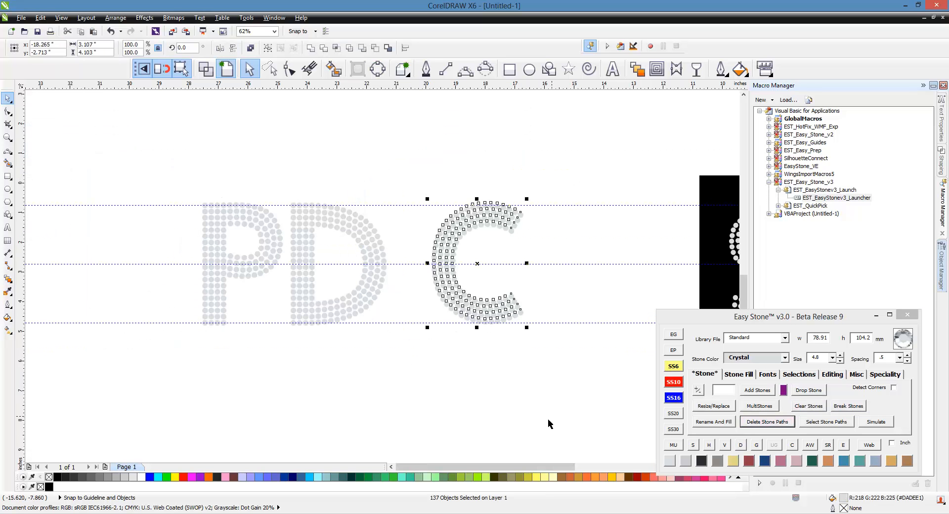
pyautogui.moveTo(576, 148); pyautogui.dragTo(424, 371)
pyautogui.click(792, 446)
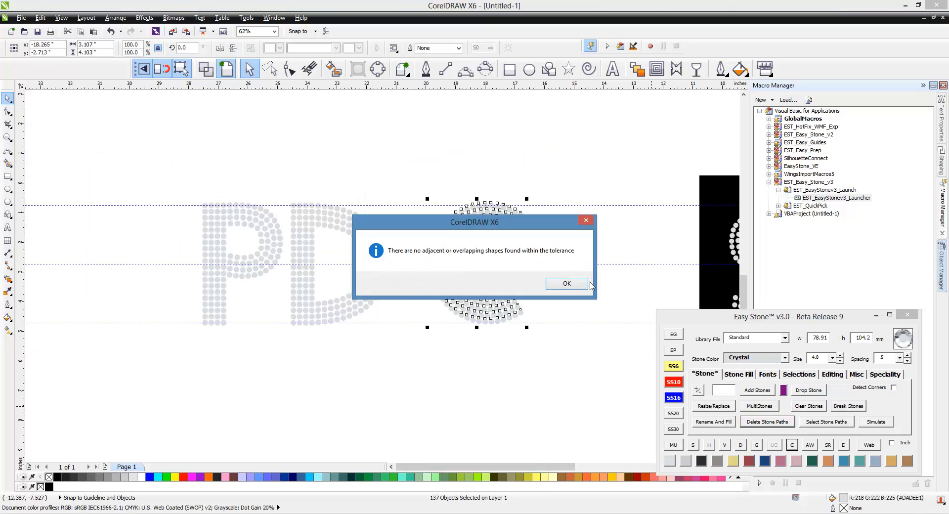
pyautogui.click(567, 283)
# Move the C's stones horizontally toward the D to close the gap between the letters.
pyautogui.press('F2')
pyautogui.moveTo(591, 168); pyautogui.dragTo(414, 368)
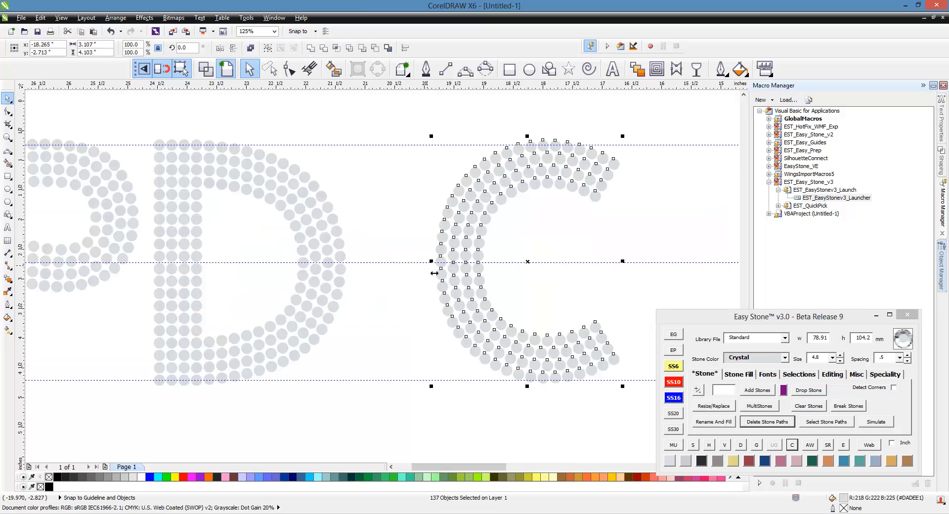
pyautogui.moveTo(475, 294); pyautogui.dragTo(398, 305)
pyautogui.click(559, 240)
pyautogui.scroll(-1, 595, 195)
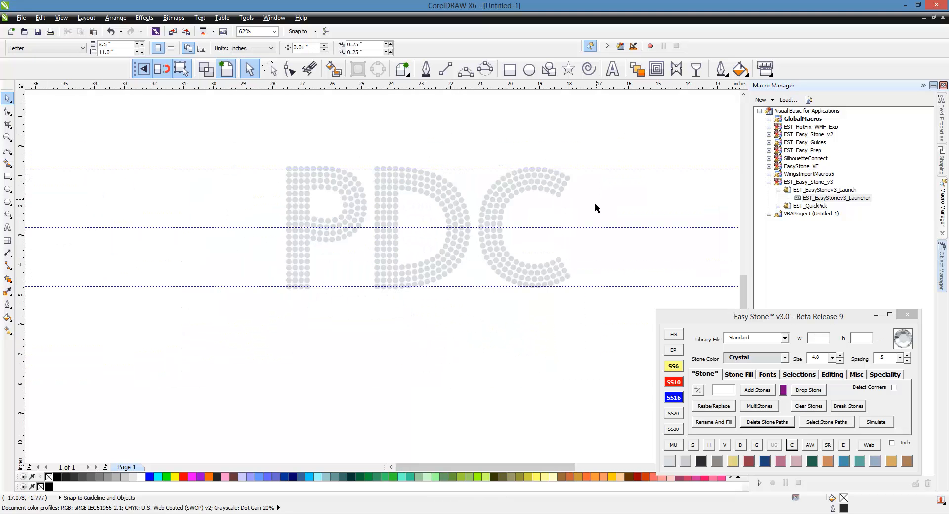
# Draw a 3-point curve about 1.9 inches wide along the outer stones of the original S's bottom stroke.
pyautogui.scroll(2, 523, 208)
pyautogui.scroll(-2, 485, 242)
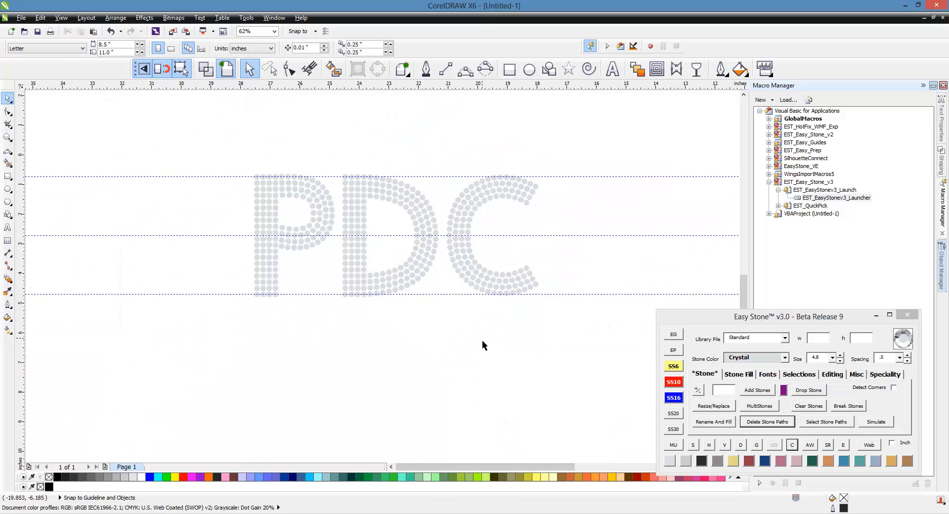
pyautogui.scroll(-1, 385, 243)
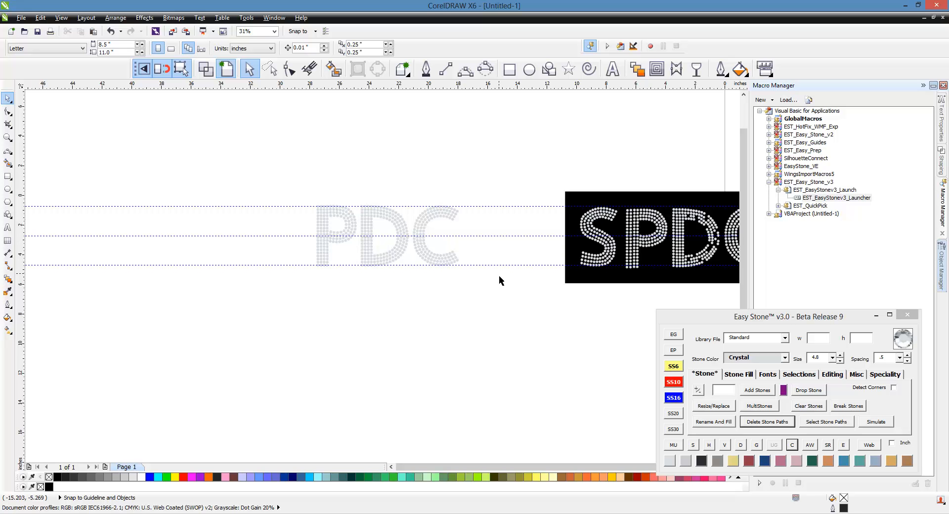
pyautogui.scroll(4, 650, 231)
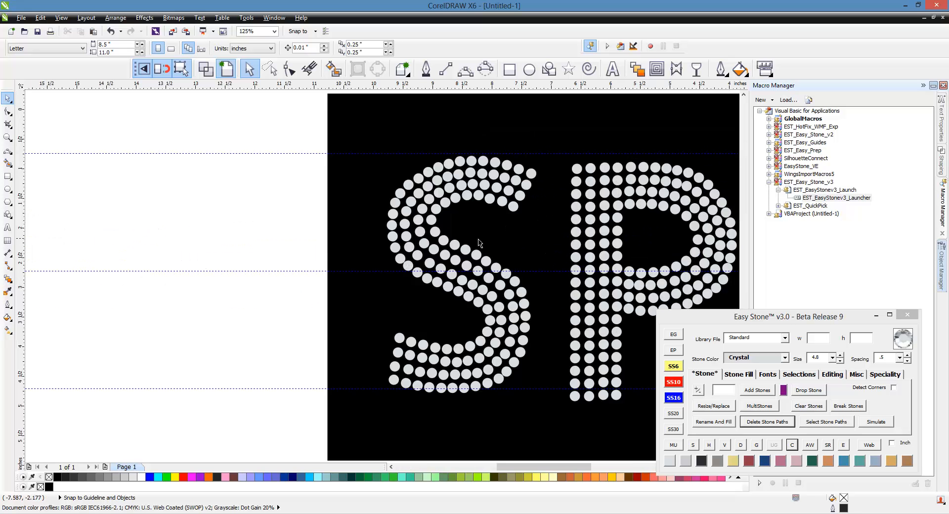
pyautogui.scroll(-1, 395, 247)
pyautogui.scroll(1, 442, 213)
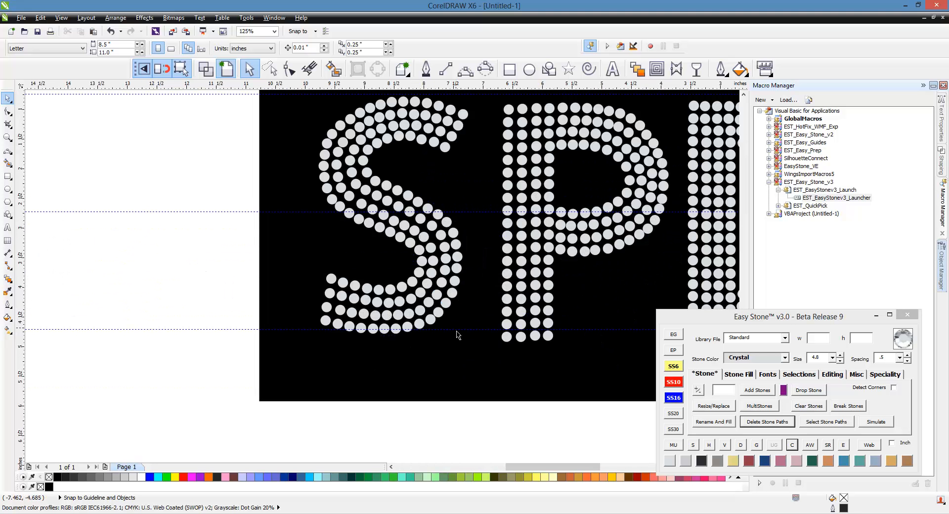
pyautogui.click(465, 69)
pyautogui.scroll(2, 428, 309)
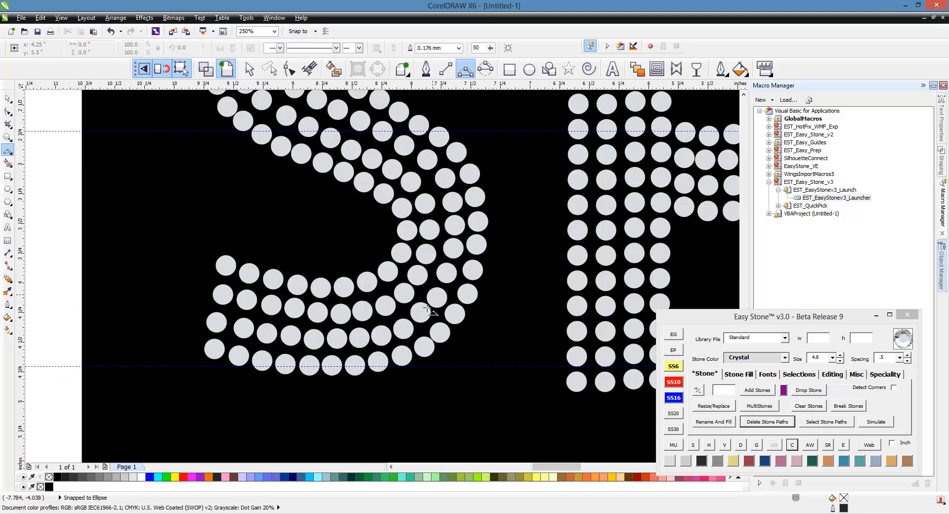
pyautogui.click(214, 349)
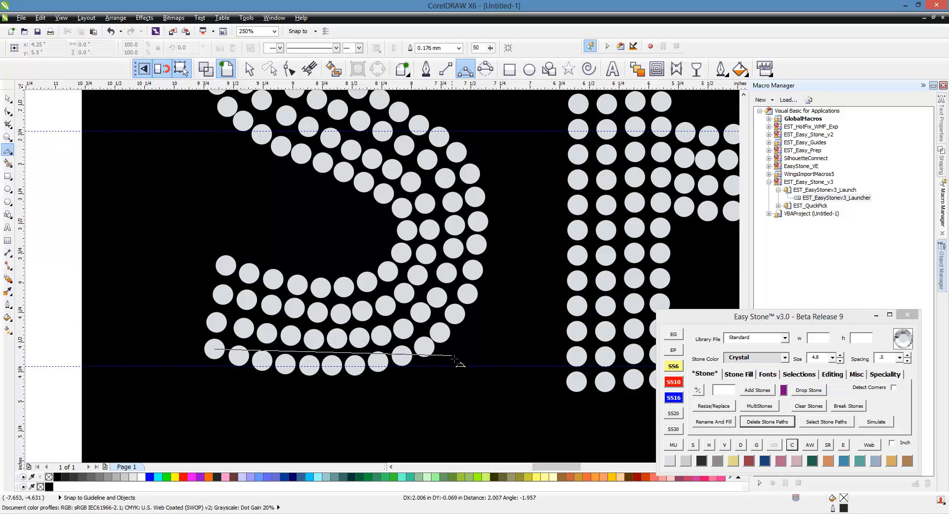
pyautogui.moveTo(455, 356); pyautogui.dragTo(438, 334)
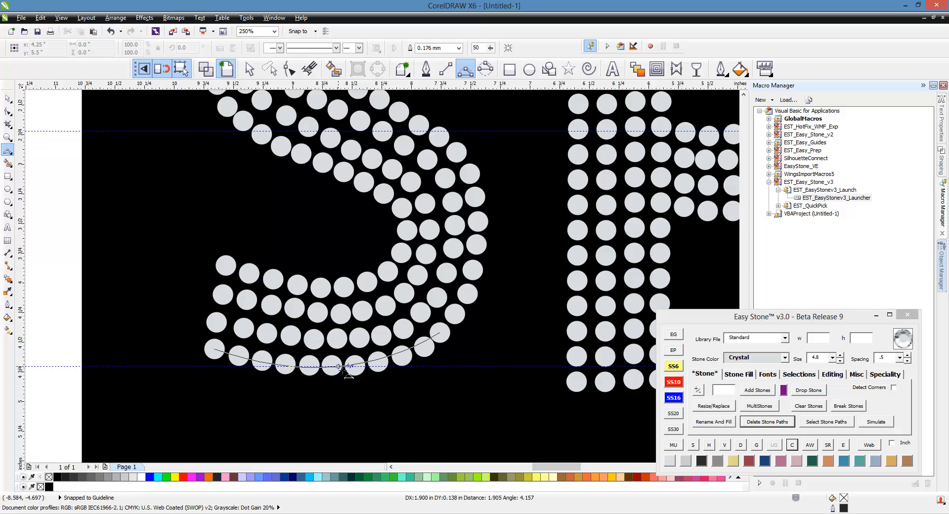
pyautogui.click(346, 368)
# Continue the 3-point curve from the S's bottom stroke up the outer stones of its lower bowl.
pyautogui.moveTo(439, 334); pyautogui.dragTo(475, 196)
pyautogui.click(493, 304)
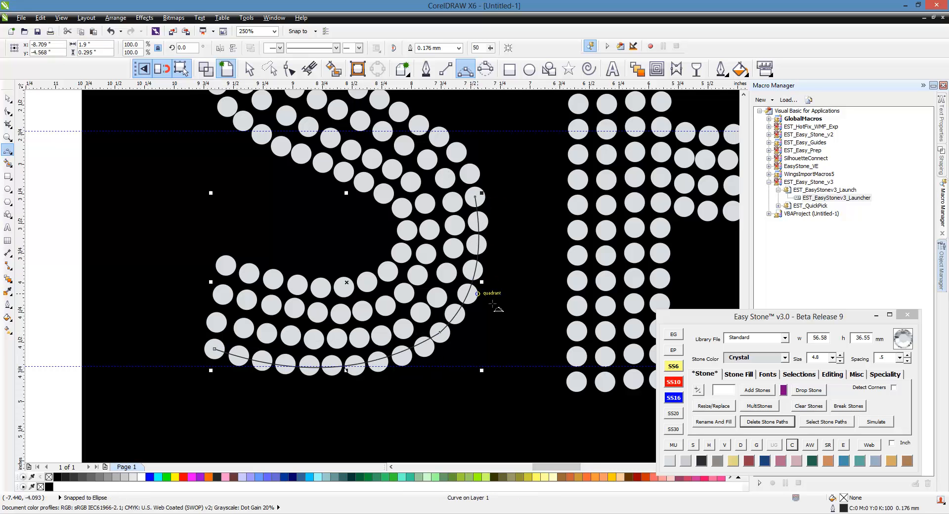
pyautogui.scroll(-2, 497, 308)
pyautogui.scroll(2, 461, 243)
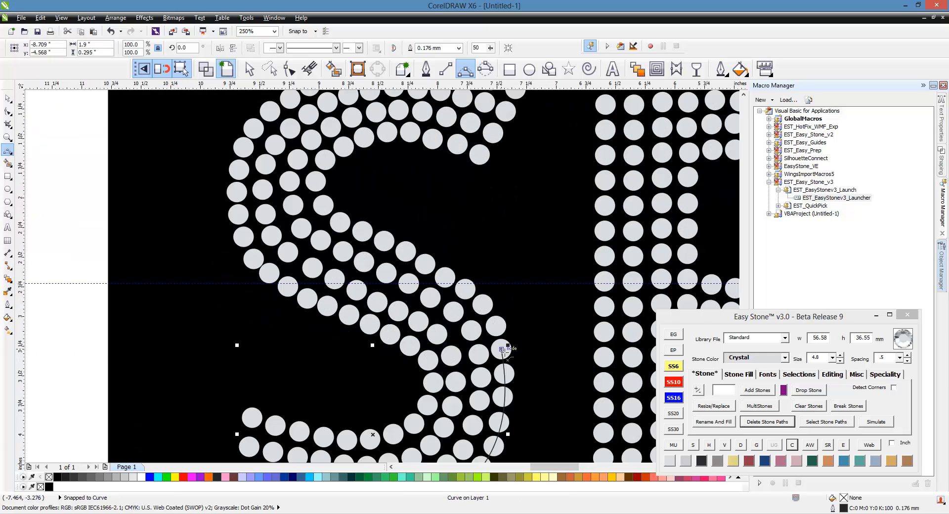
# Continue the 3-point curve from the lower bowl along the S's diagonal and upper bowl to the inner end of its top stroke.
pyautogui.moveTo(502, 350); pyautogui.dragTo(410, 132)
pyautogui.click(493, 318)
pyautogui.click(362, 231)
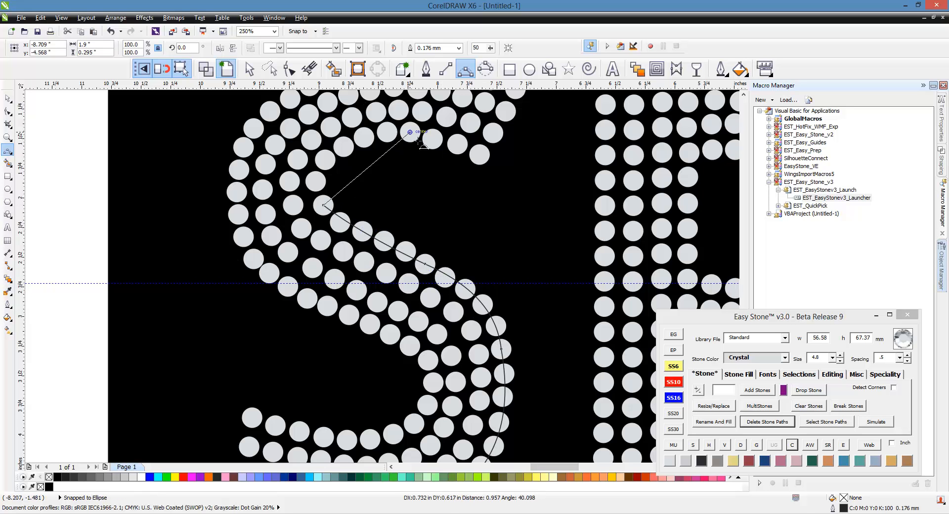
pyautogui.click(332, 158)
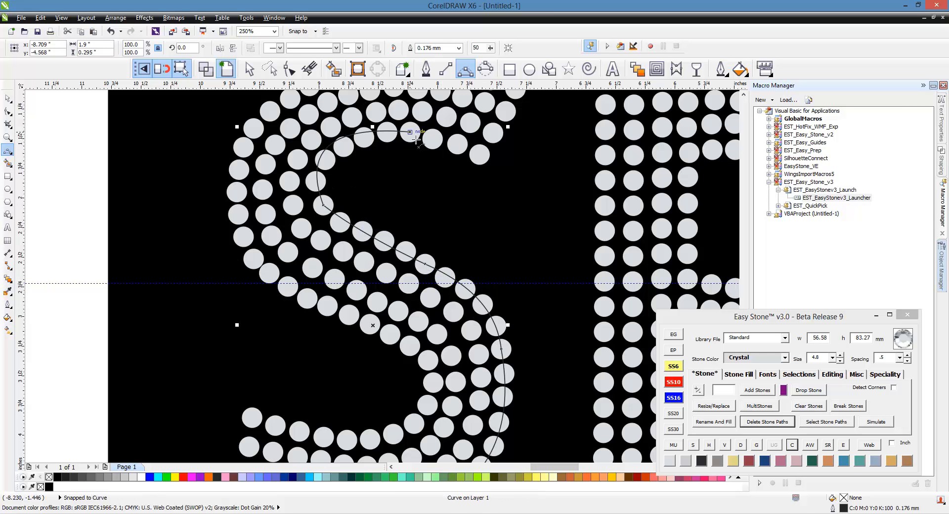
pyautogui.moveTo(413, 137); pyautogui.dragTo(491, 158)
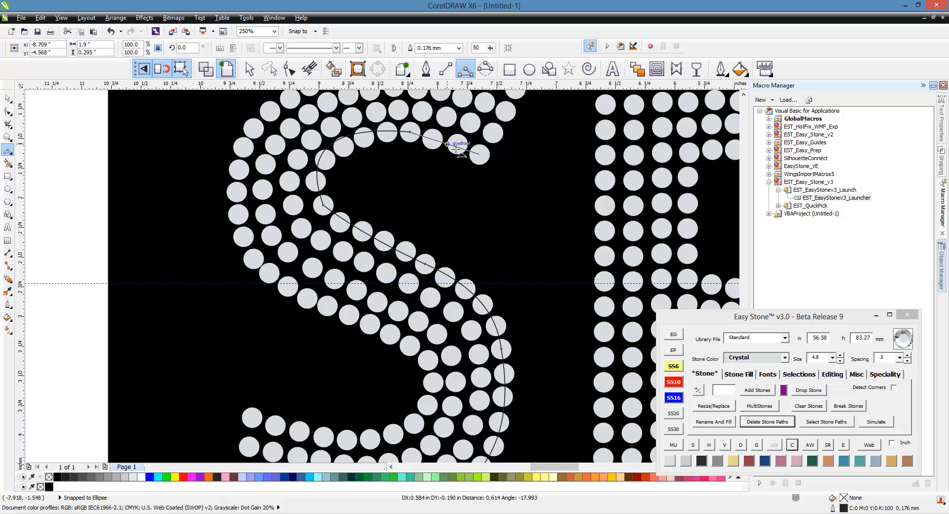
# Move the traced S curve off the original design into the empty area beside the rebuilt C.
pyautogui.scroll(-2, 592, 204)
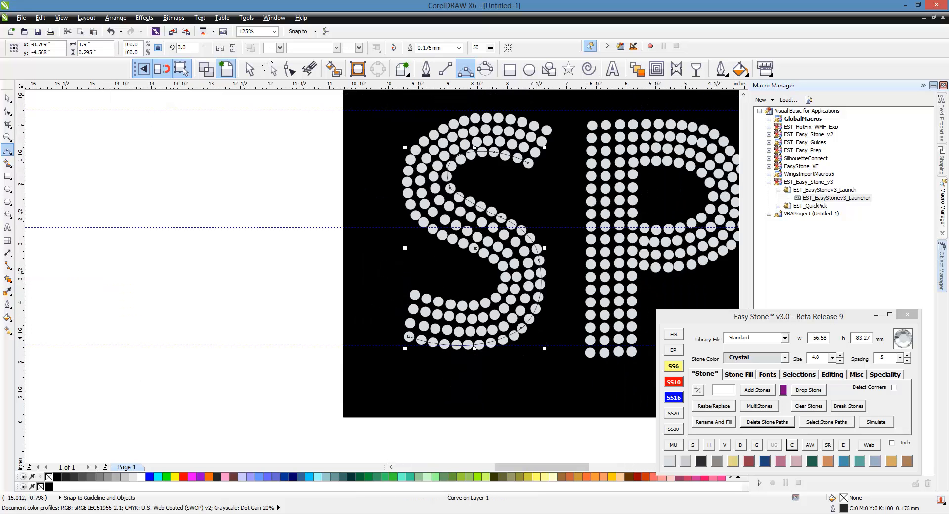
pyautogui.press('space')
pyautogui.scroll(-2, 616, 265)
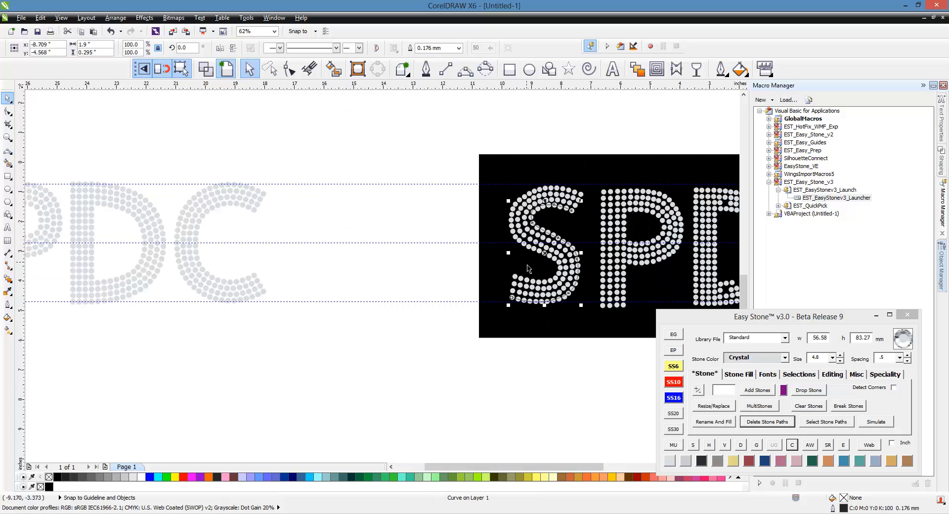
pyautogui.moveTo(554, 258); pyautogui.dragTo(343, 262)
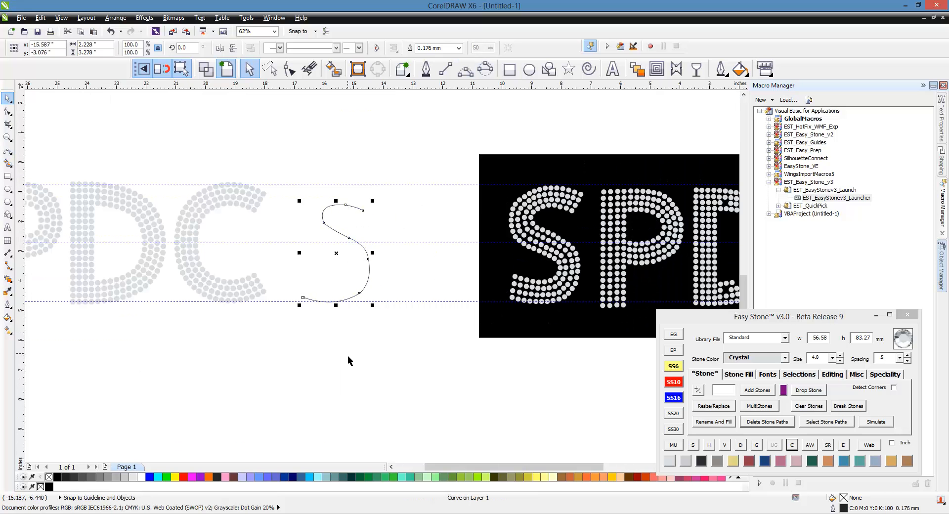
pyautogui.click(328, 269)
# Make the node at the bottom of the S curve's lower bowl smooth and delete the node on the bowl's outer side.
pyautogui.scroll(2, 325, 260)
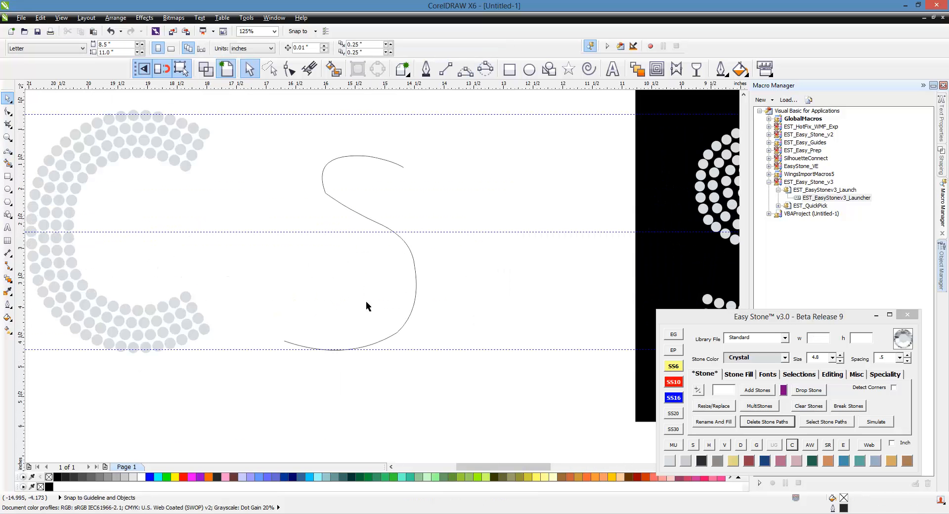
pyautogui.click(404, 269)
pyautogui.press('space')
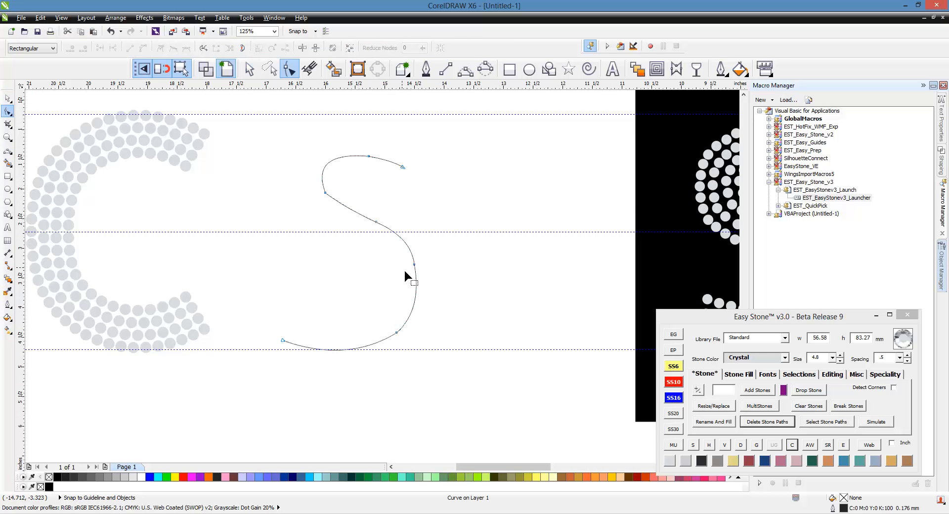
pyautogui.rightClick(398, 335)
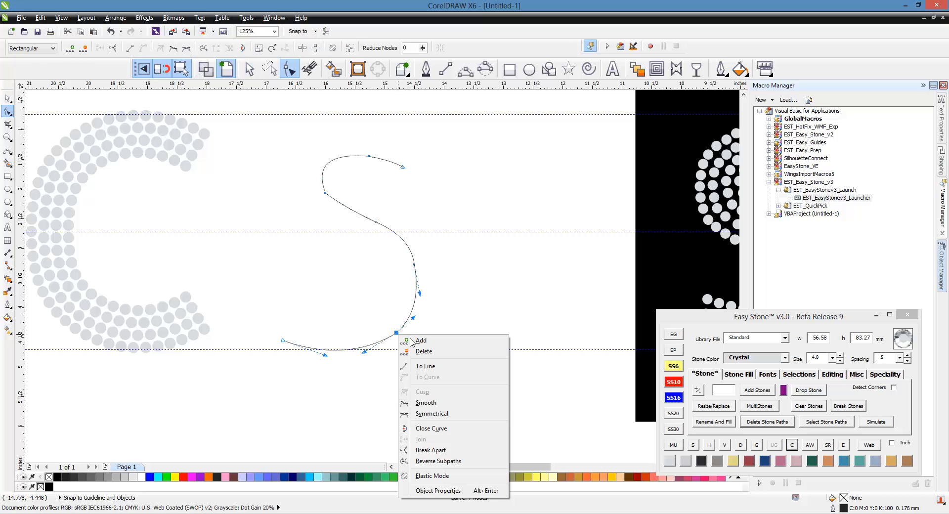
pyautogui.click(426, 403)
pyautogui.doubleClick(415, 269)
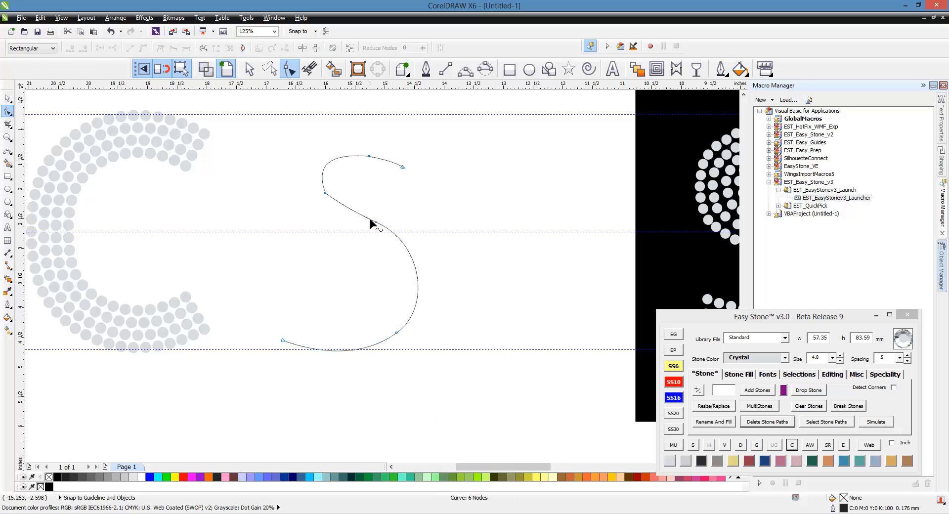
# Make the node below the S curve's upper bowl smooth and reshape the transition from that bowl into the diagonal.
pyautogui.click(325, 193)
pyautogui.rightClick(325, 194)
pyautogui.click(360, 263)
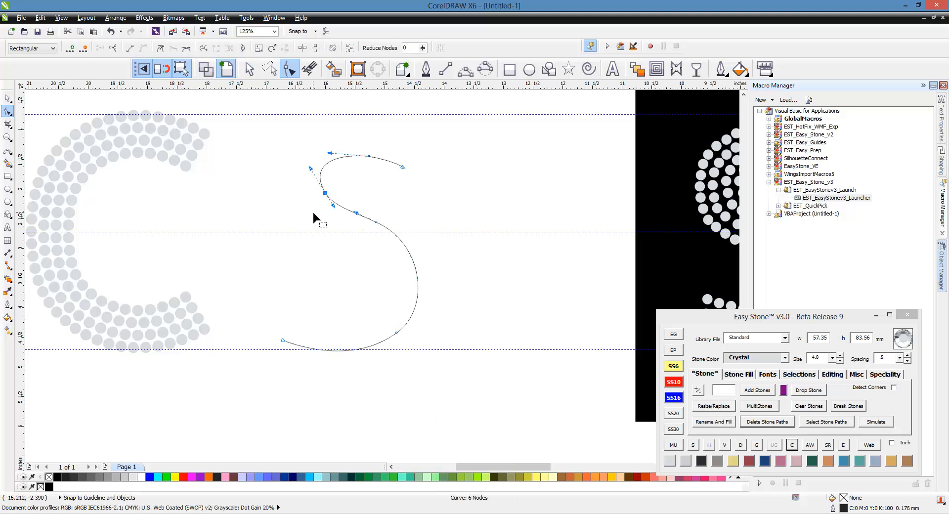
pyautogui.scroll(2, 326, 200)
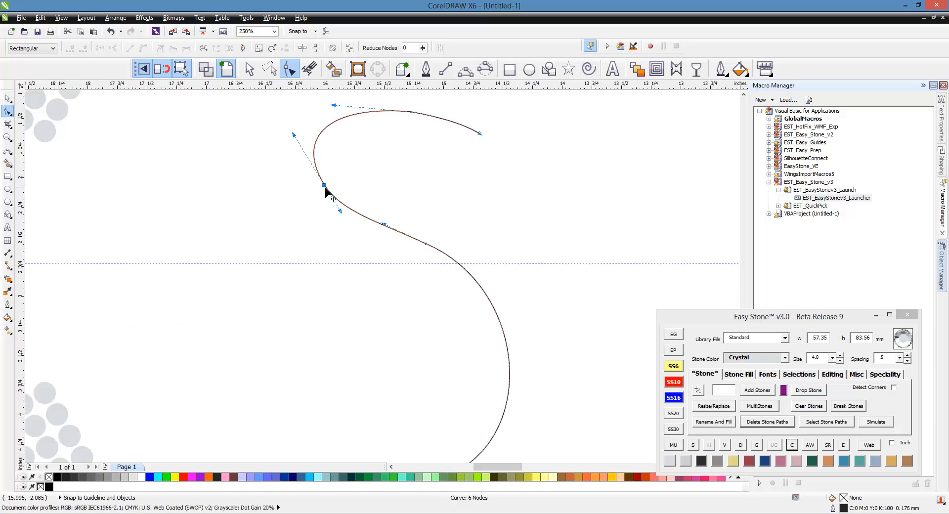
pyautogui.scroll(-2, 586, 221)
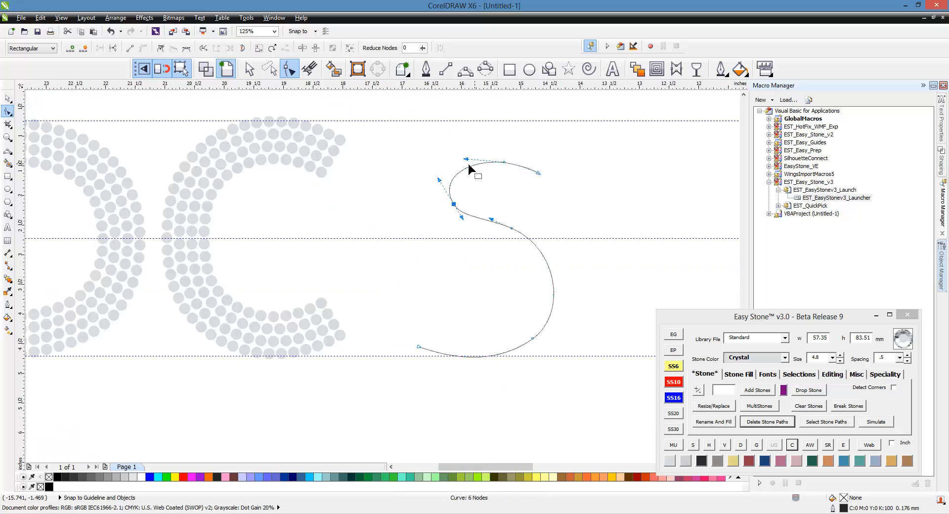
pyautogui.scroll(2, 508, 241)
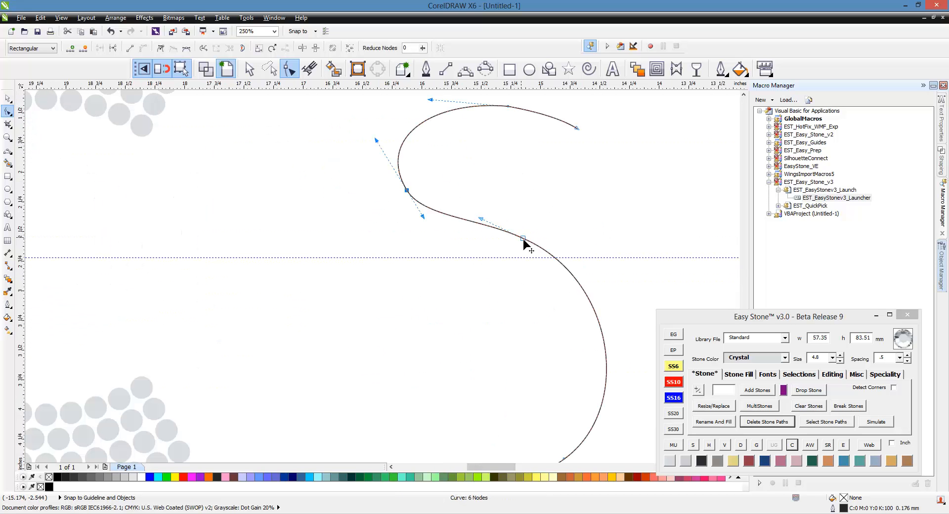
pyautogui.moveTo(406, 190); pyautogui.dragTo(401, 192)
pyautogui.scroll(-2, 447, 223)
pyautogui.scroll(2, 460, 154)
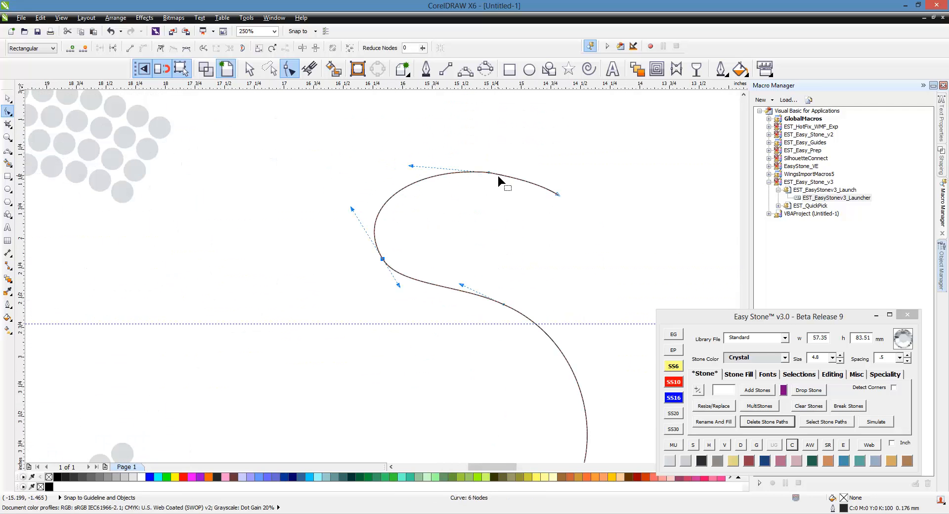
# Make the nodes at the top, below the upper bowl and in the middle of the S curve smooth.
pyautogui.rightClick(490, 174)
pyautogui.click(525, 240)
pyautogui.scroll(-2, 423, 188)
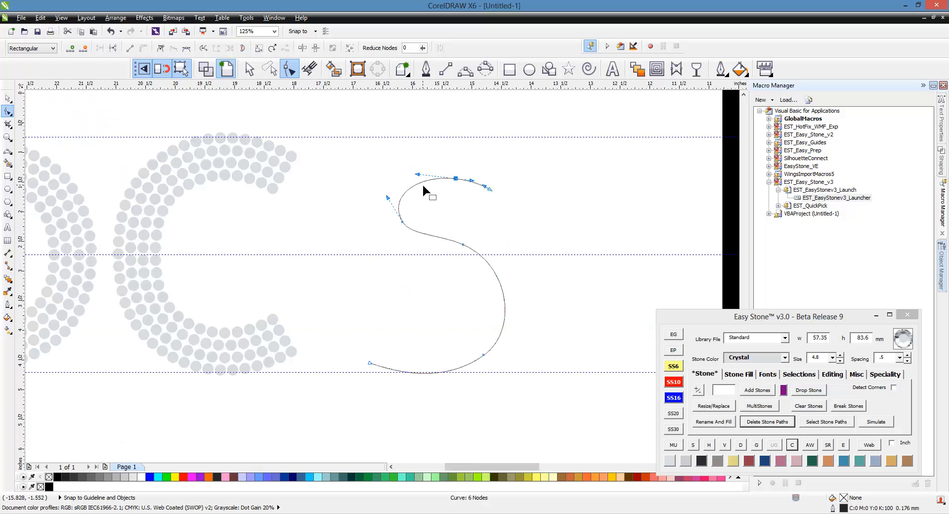
pyautogui.rightClick(403, 222)
pyautogui.click(338, 274)
pyautogui.rightClick(463, 246)
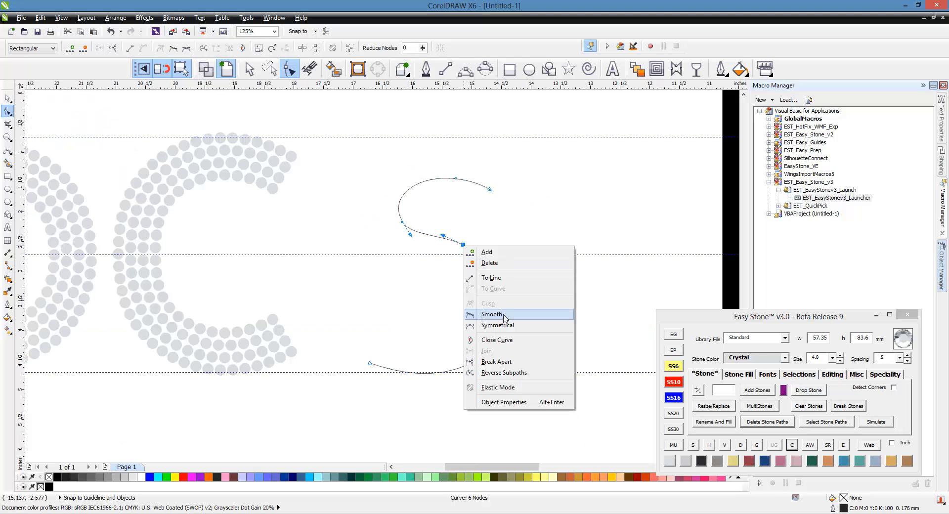
pyautogui.click(494, 316)
pyautogui.click(8, 99)
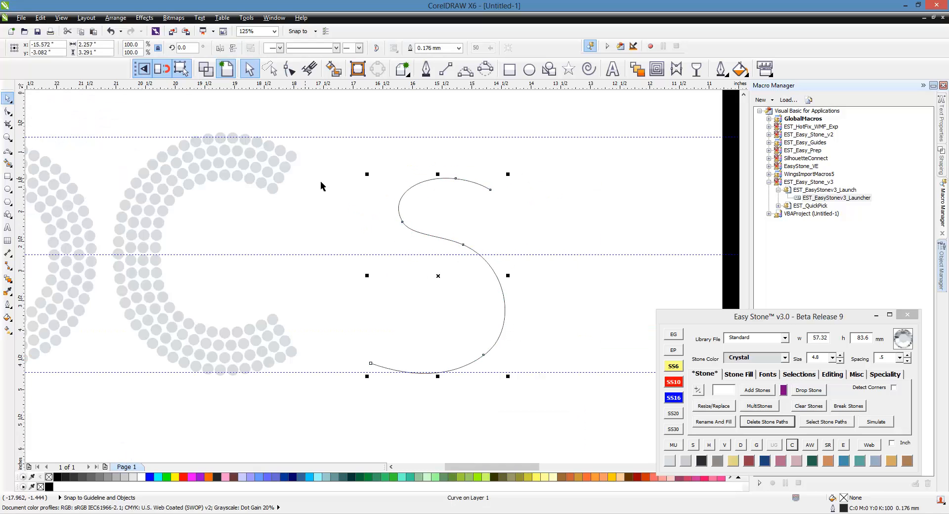
pyautogui.click(490, 212)
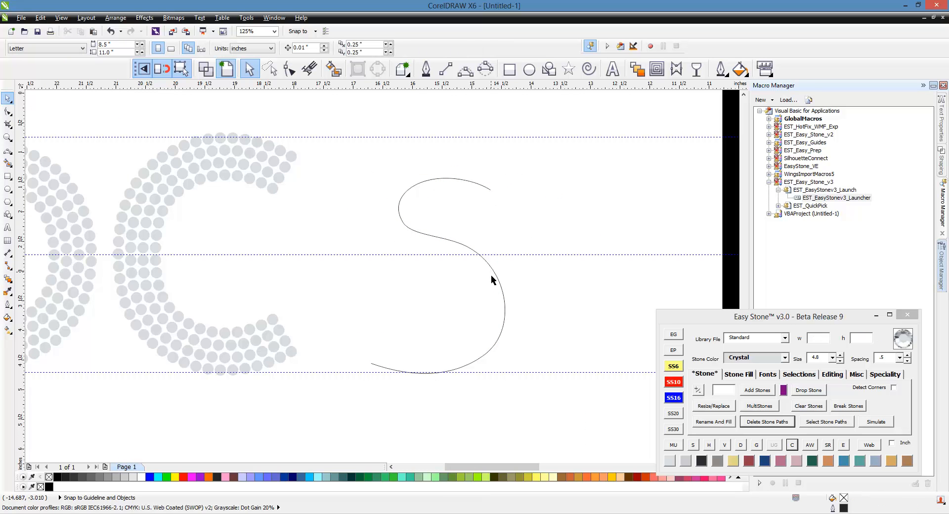
# Try an Island Fill with 3 offsets spaced 5.3 mm around the S curve, and undo it.
pyautogui.click(504, 299)
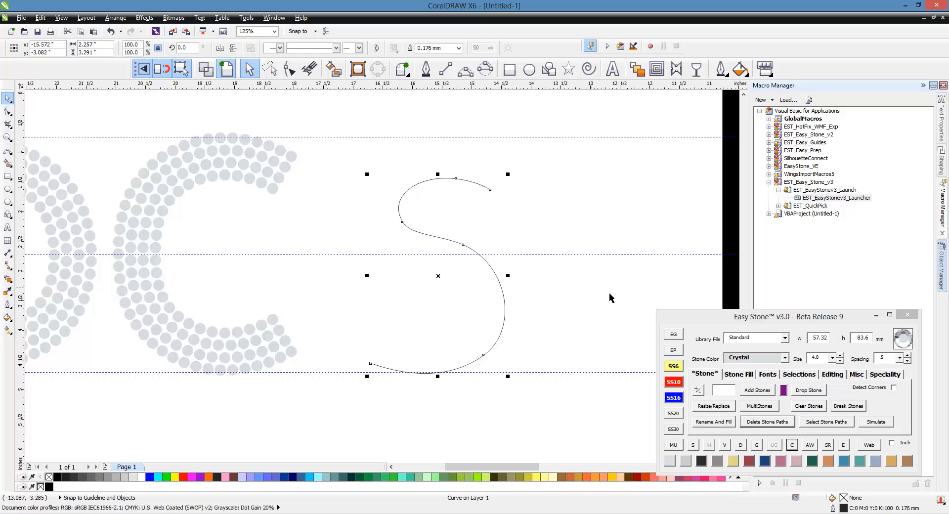
pyautogui.click(738, 375)
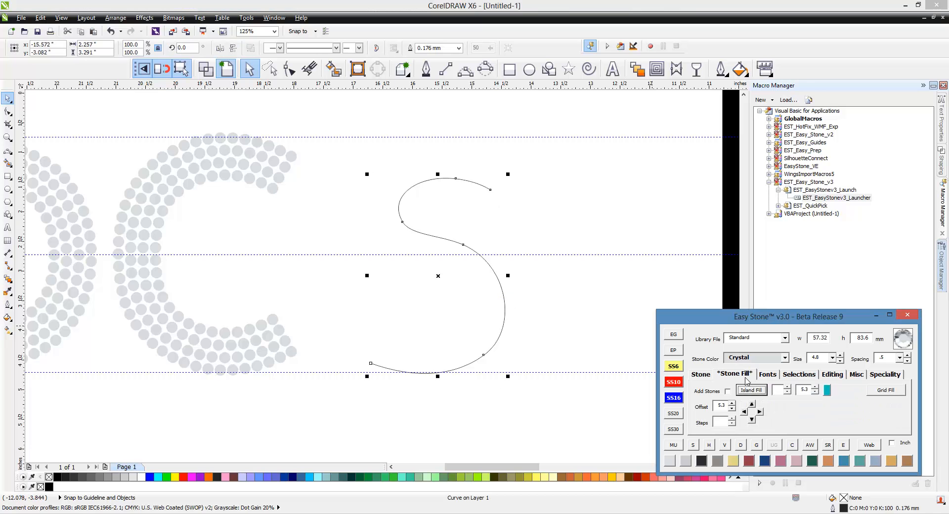
pyautogui.click(788, 388)
pyautogui.click(752, 391)
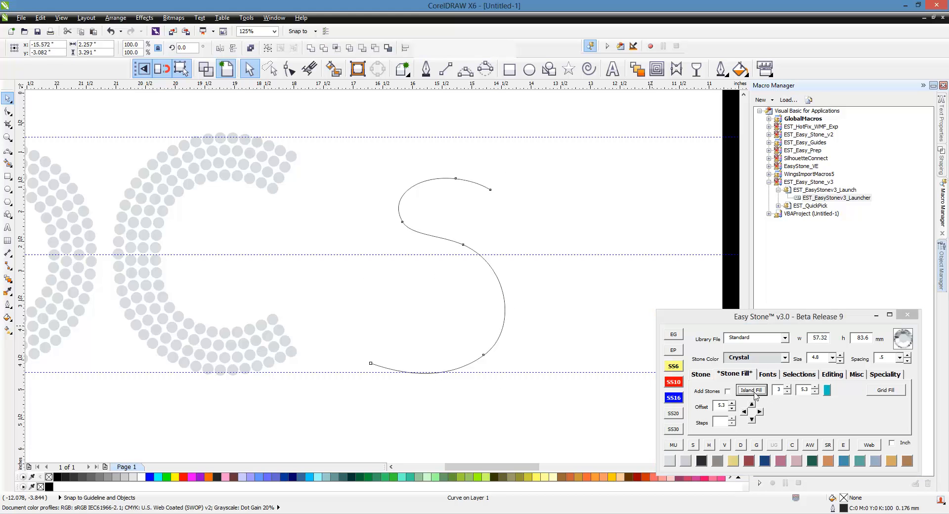
pyautogui.click(535, 310)
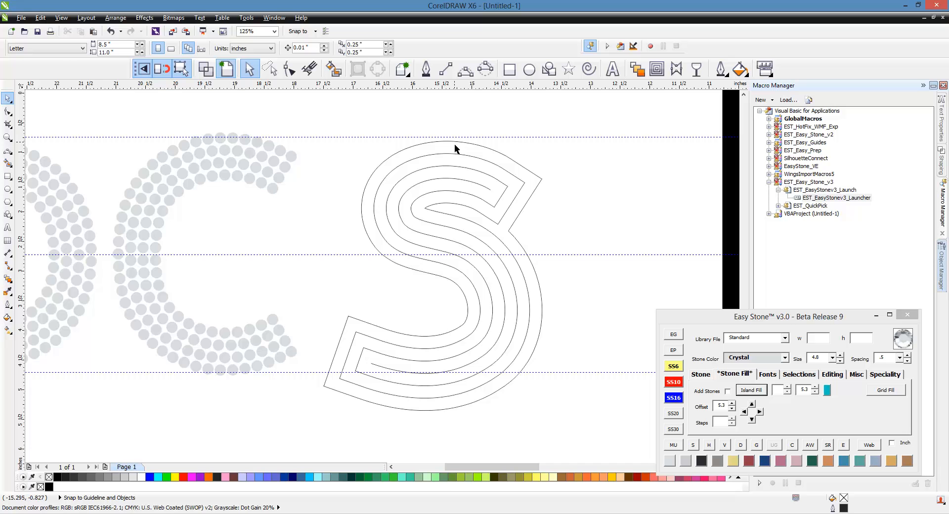
pyautogui.hotkey('ctrl', 'z')
pyautogui.click(441, 202)
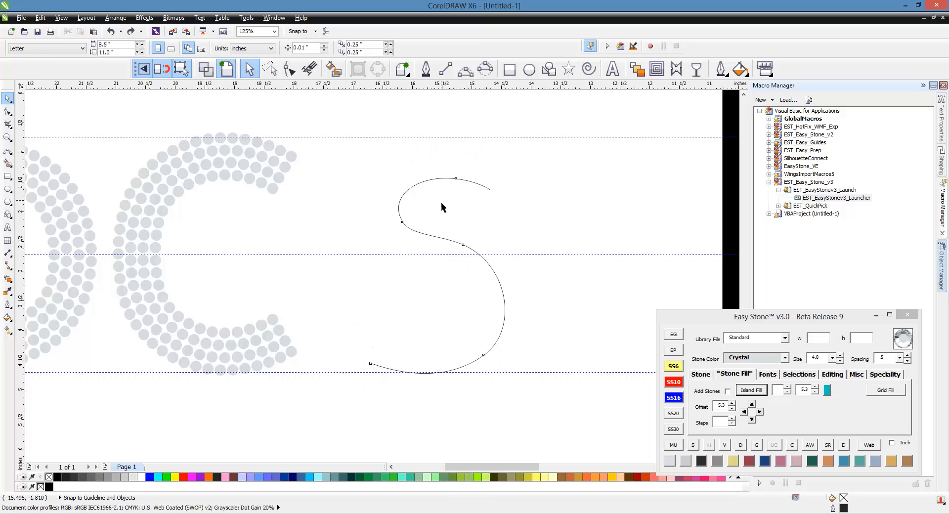
# Stretch the S curve upward to a height of about 3.334 inches and create an Island Fill with 3 offsets spaced 5.3 mm.
pyautogui.click(441, 202)
pyautogui.scroll(1, 450, 182)
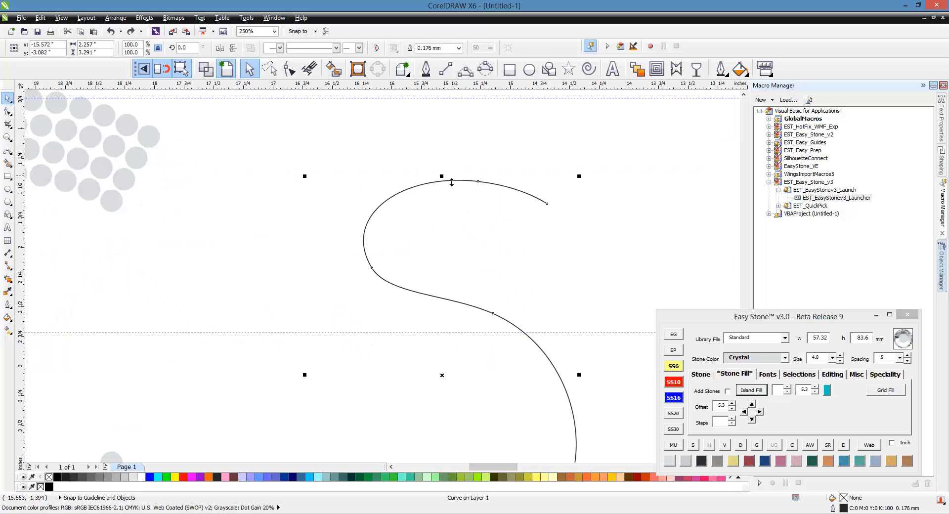
pyautogui.moveTo(451, 183); pyautogui.dragTo(451, 178)
pyautogui.scroll(-1, 492, 205)
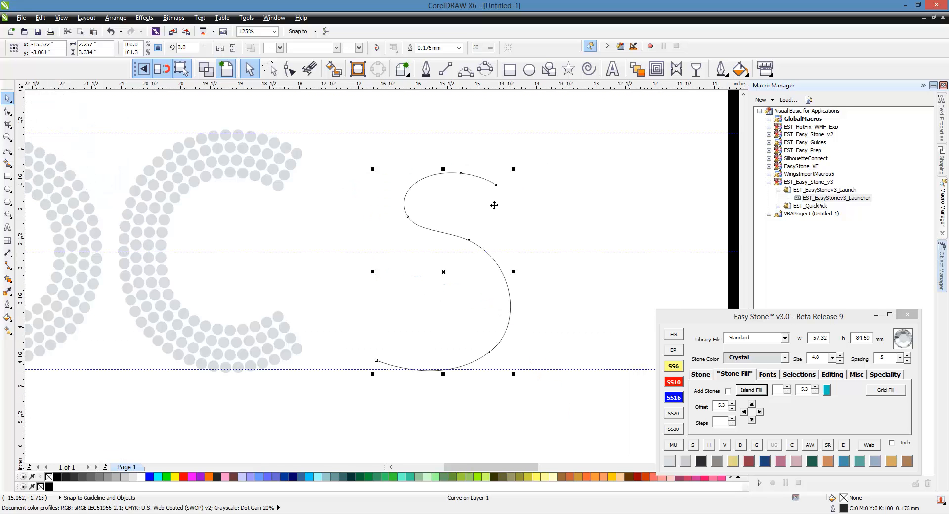
pyautogui.click(788, 387)
pyautogui.click(763, 390)
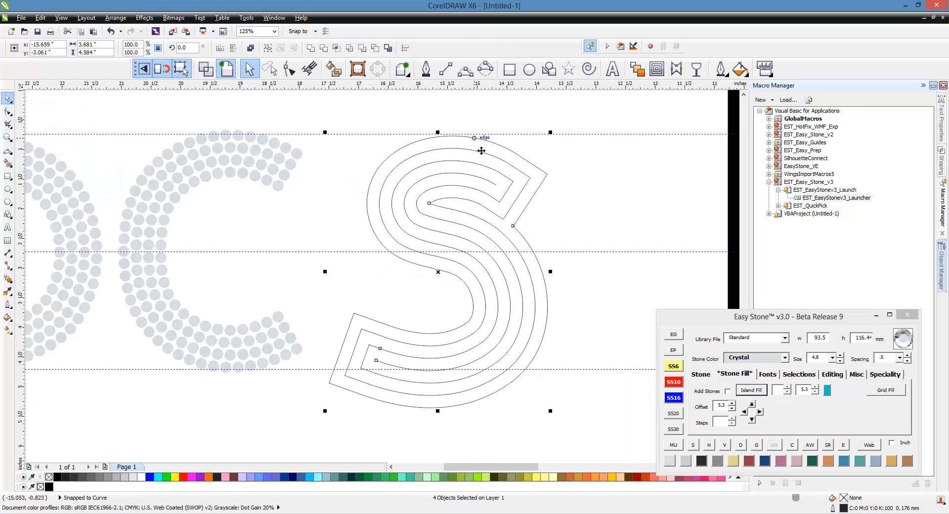
# Compare the upper and lower edges of the S outlines with the guidelines and the height of the neighbouring letters.
pyautogui.scroll(2, 434, 364)
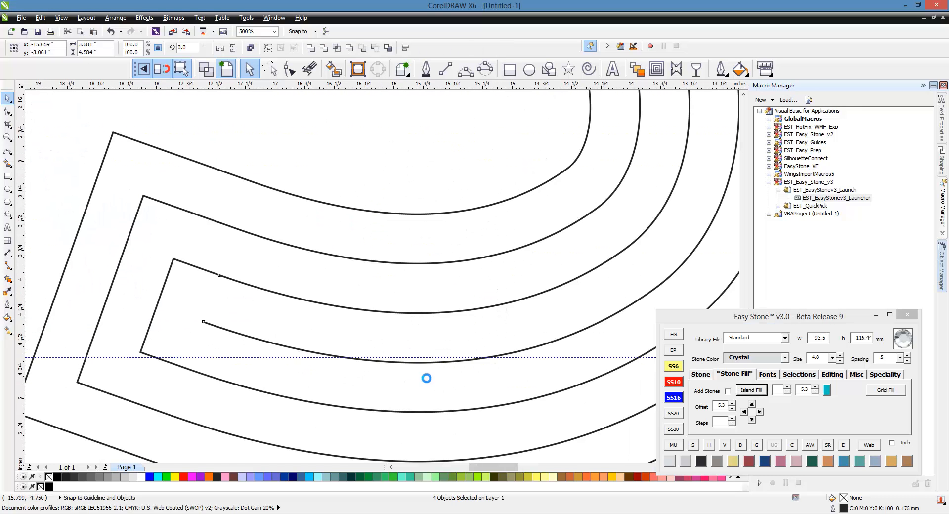
pyautogui.scroll(-2, 423, 377)
pyautogui.scroll(1, 441, 250)
pyautogui.scroll(-1, 419, 216)
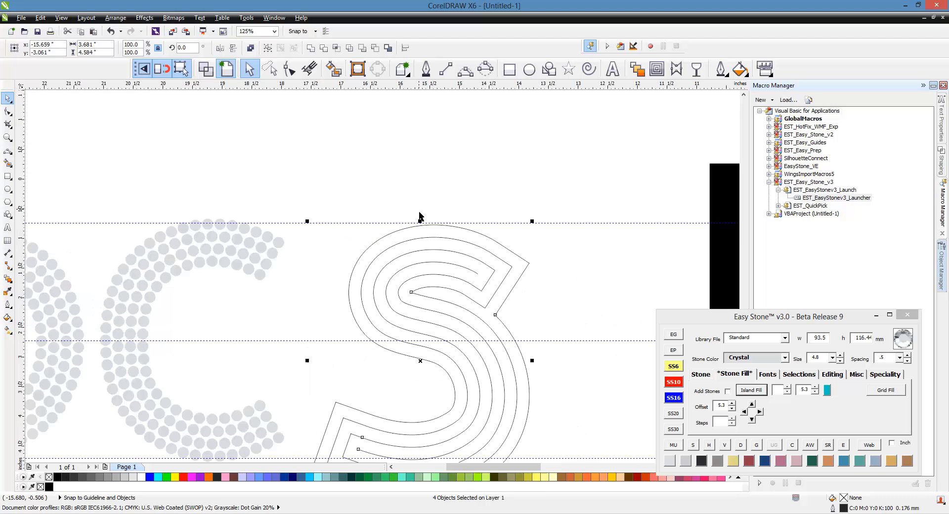
pyautogui.scroll(-1, 426, 214)
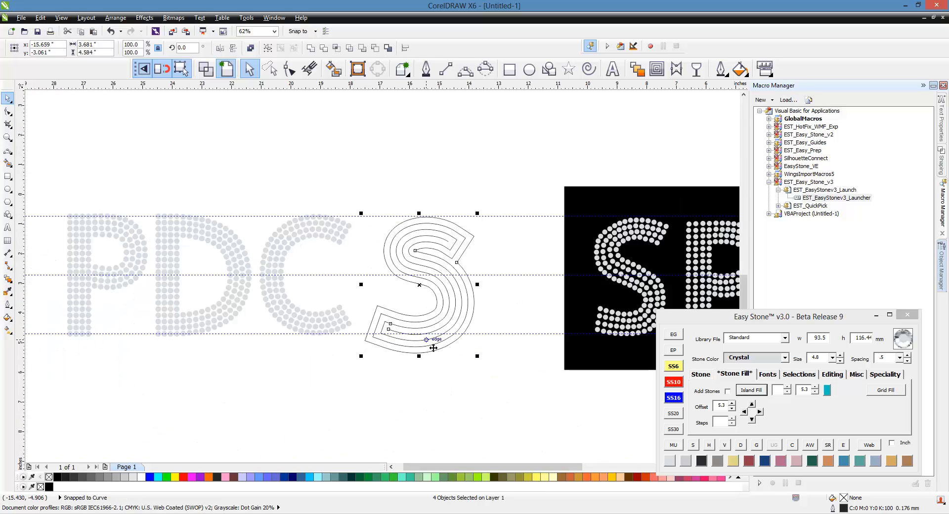
pyautogui.scroll(1, 425, 341)
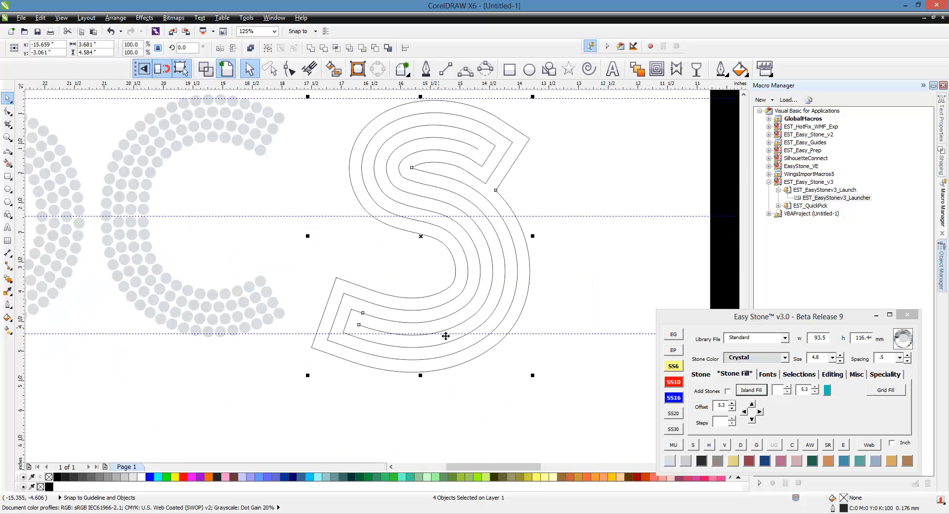
pyautogui.scroll(-1, 439, 396)
pyautogui.click(442, 418)
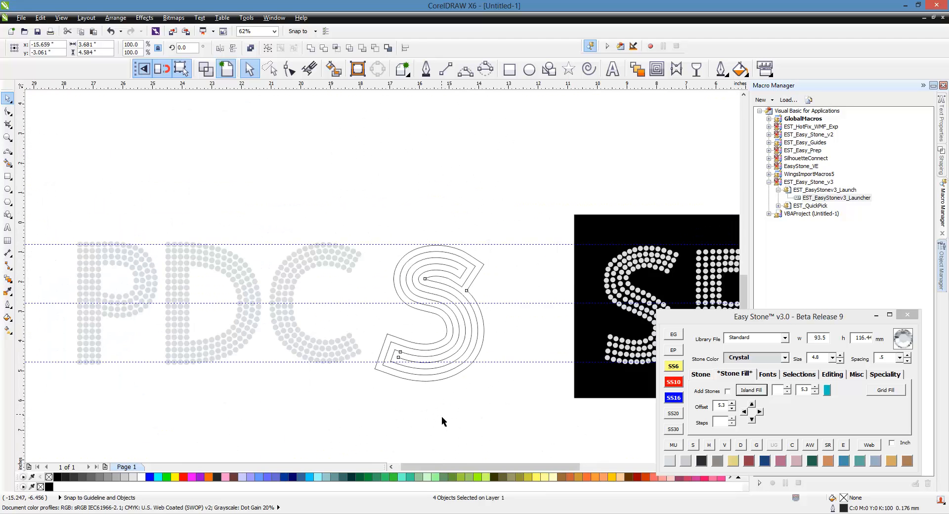
# Break the outermost S outline apart at the two corner nodes closing the end of its bottom stroke.
pyautogui.scroll(1, 364, 357)
pyautogui.click(397, 389)
pyautogui.press('F10')
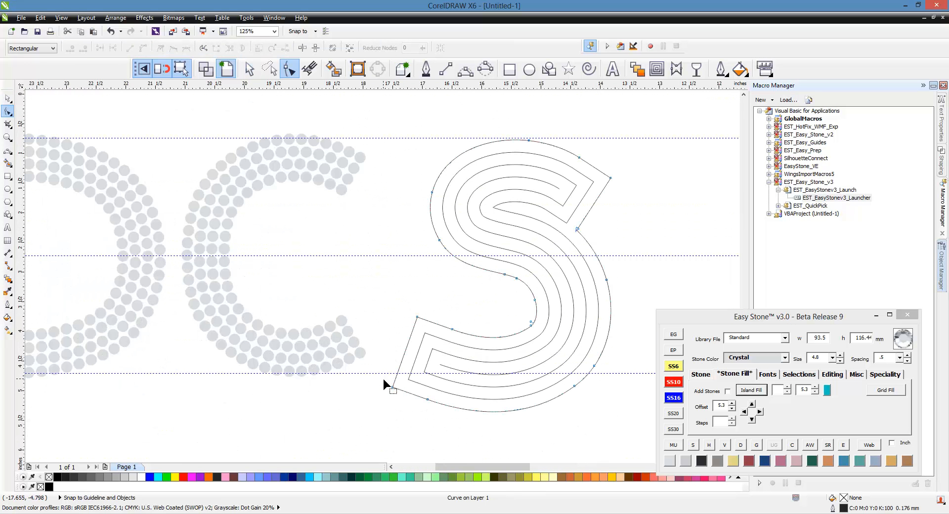
pyautogui.moveTo(394, 408); pyautogui.dragTo(394, 408)
pyautogui.moveTo(419, 319); pyautogui.dragTo(419, 319)
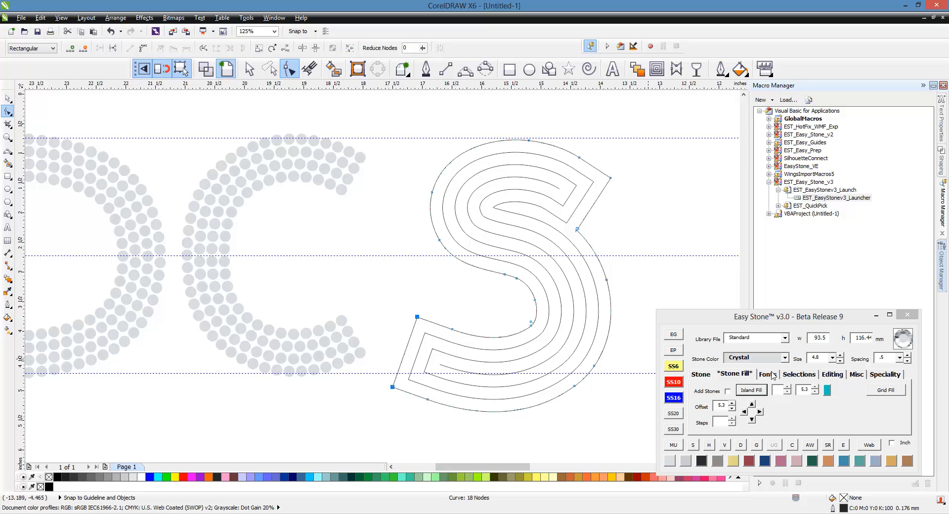
pyautogui.click(826, 374)
pyautogui.click(837, 390)
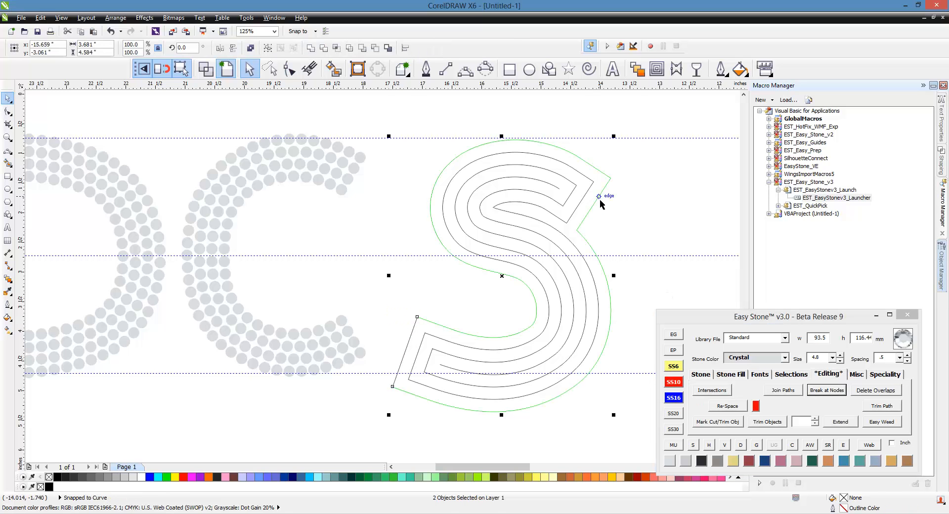
# Break the outermost S outline and the next one inward apart at the corner nodes closing the end of the S's top stroke.
pyautogui.doubleClick(607, 178)
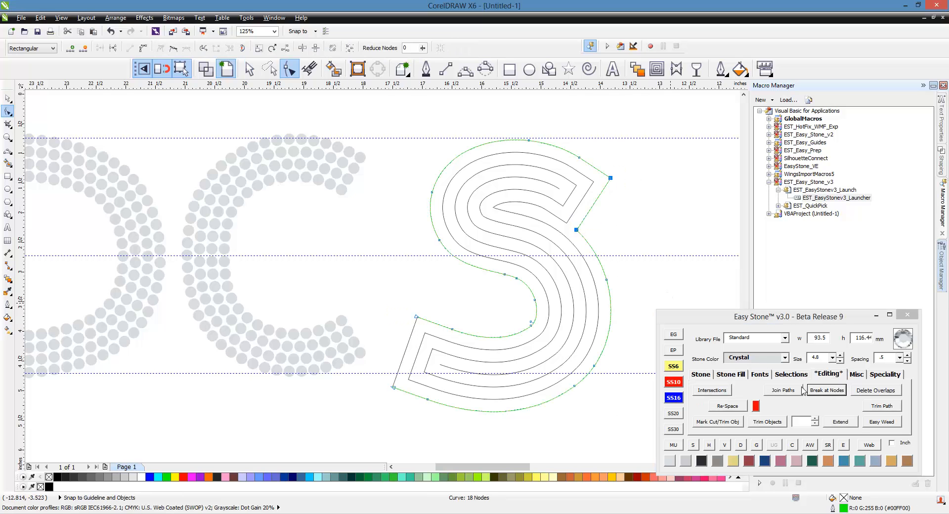
pyautogui.click(822, 390)
pyautogui.doubleClick(599, 186)
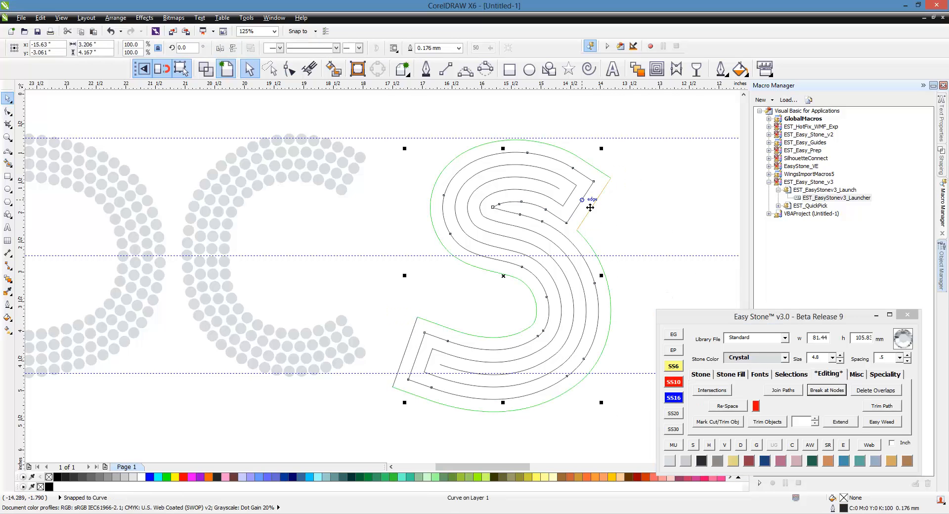
pyautogui.moveTo(599, 220); pyautogui.dragTo(562, 236)
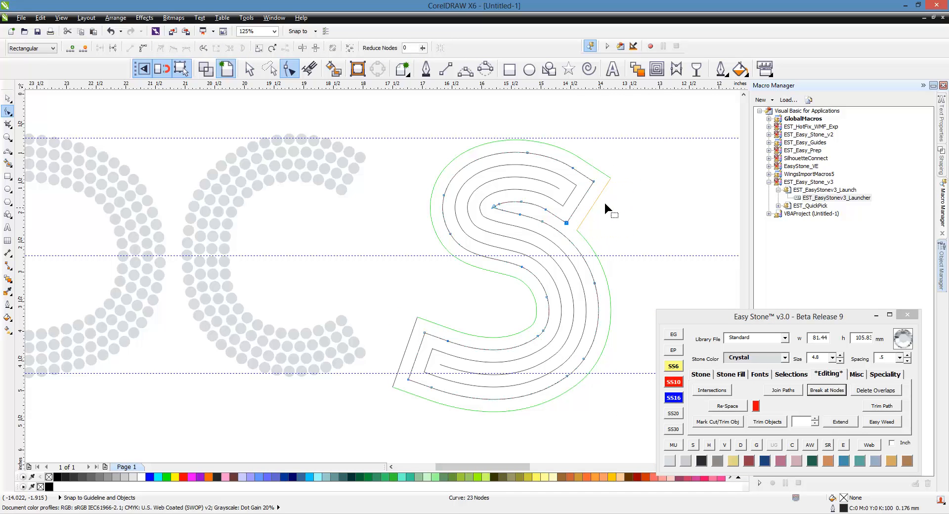
pyautogui.keyDown('shift'); pyautogui.click(593, 182); pyautogui.keyUp('shift')
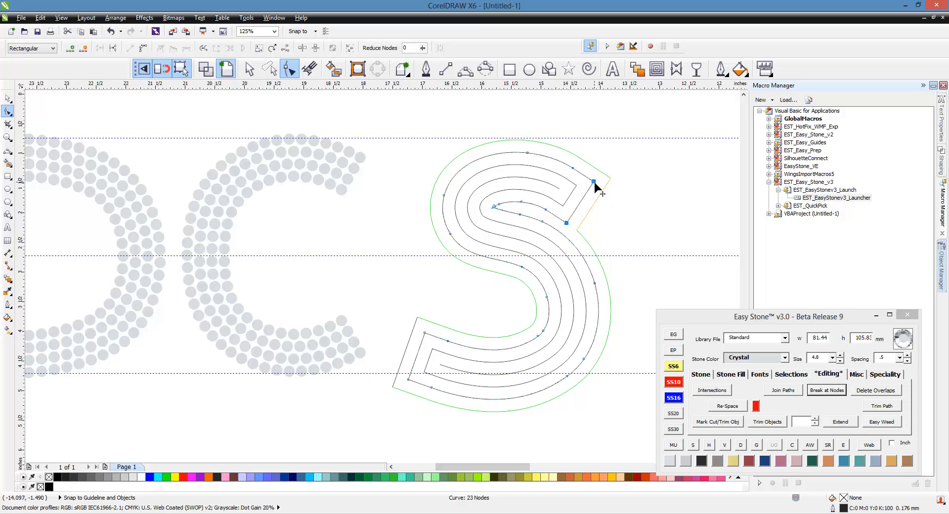
pyautogui.click(809, 390)
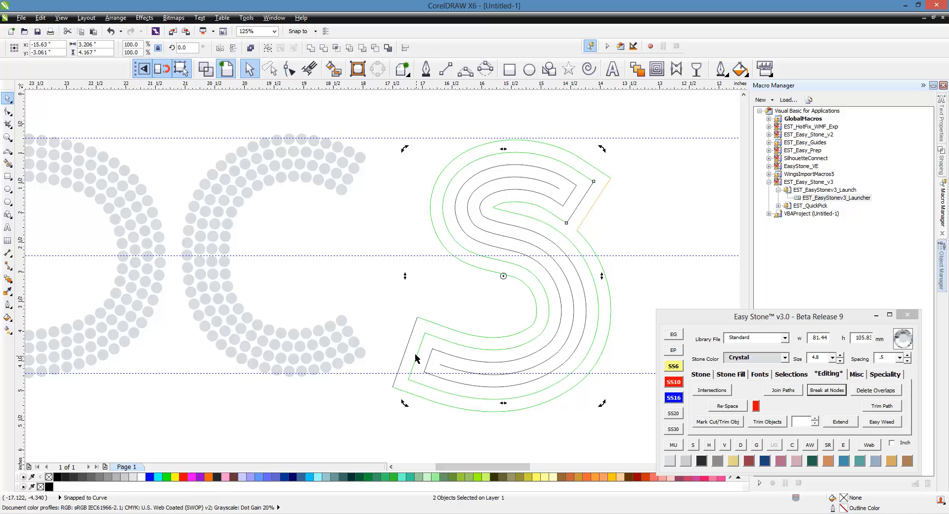
# Try to break the second S outline at its bottom-stroke corner nodes with both of its pieces selected.
pyautogui.press('F10')
pyautogui.moveTo(425, 323); pyautogui.dragTo(419, 340)
pyautogui.moveTo(392, 357); pyautogui.dragTo(423, 385)
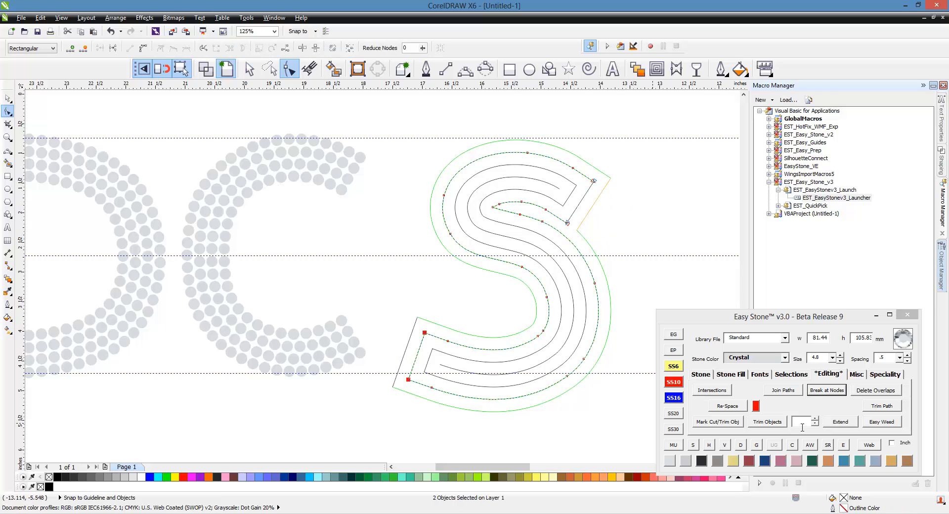
pyautogui.click(815, 390)
pyautogui.click(478, 280)
pyautogui.click(396, 316)
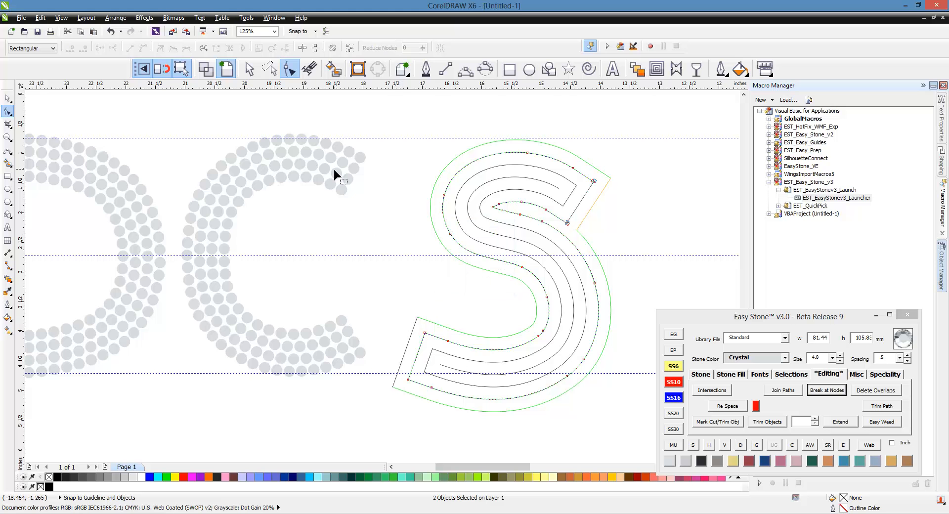
# Select only the long piece of the second S outline and break it apart at the two bottom-stroke corner nodes.
pyautogui.press('space')
pyautogui.click(426, 342)
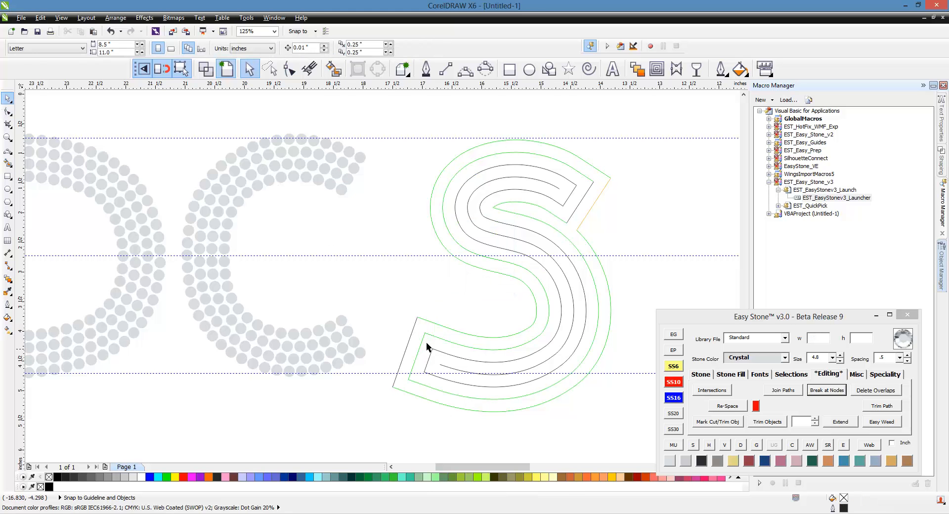
pyautogui.click(425, 340)
pyautogui.press('space')
pyautogui.click(423, 334)
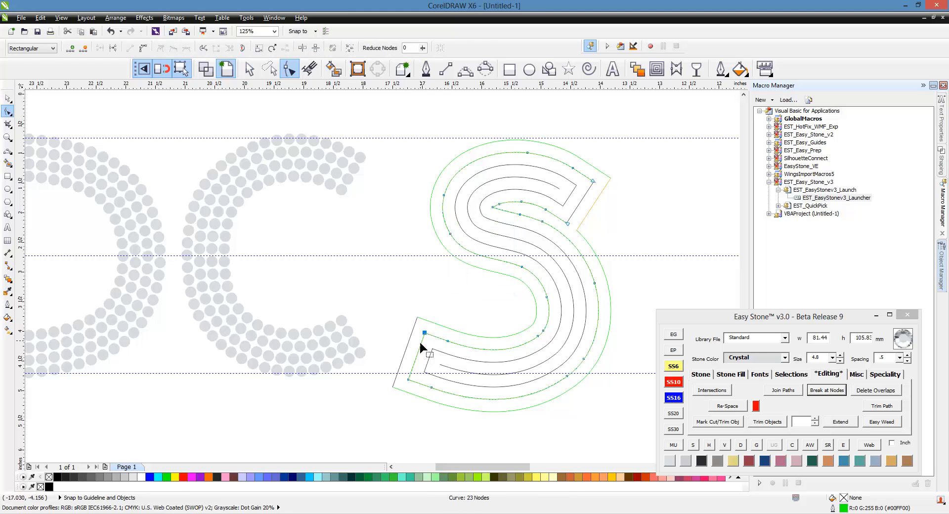
pyautogui.moveTo(399, 387); pyautogui.dragTo(417, 374)
pyautogui.click(820, 392)
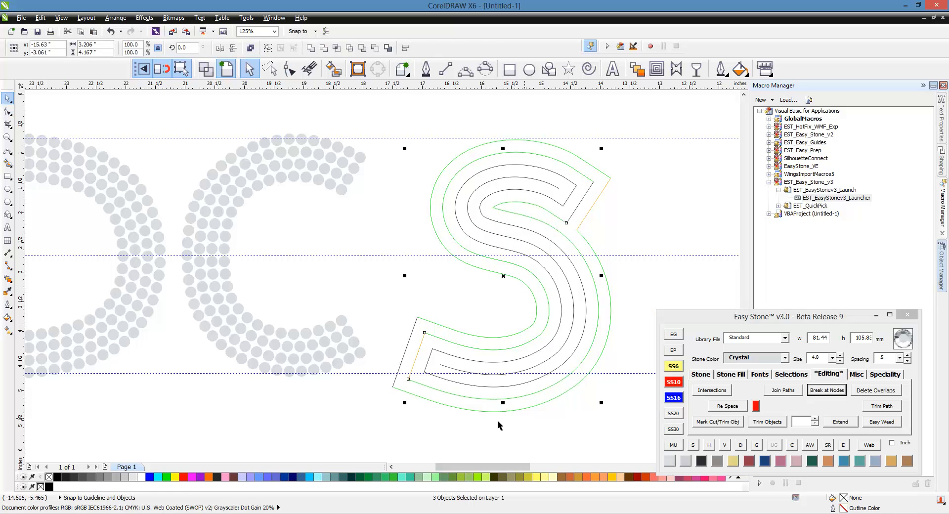
# Break the third S outline apart at the corner nodes closing the ends of its bottom and top strokes.
pyautogui.click(425, 371)
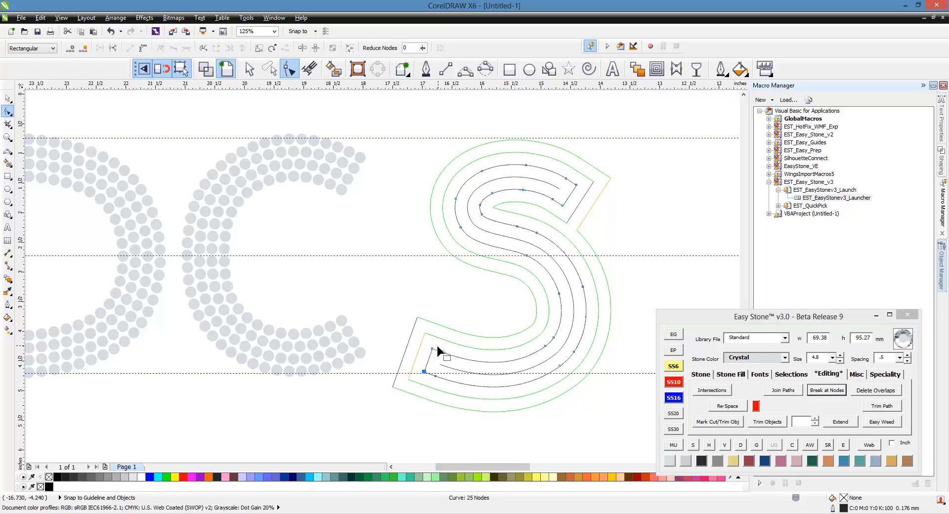
pyautogui.click(812, 392)
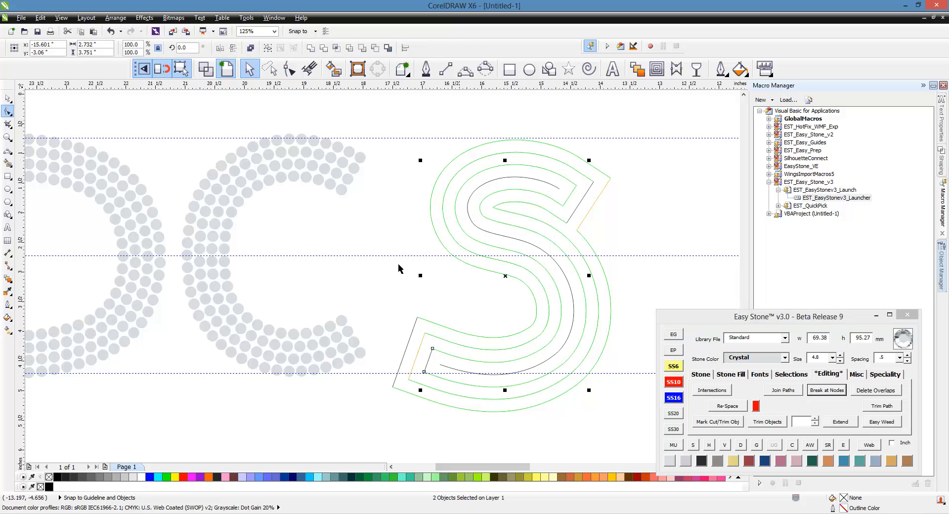
pyautogui.click(639, 210)
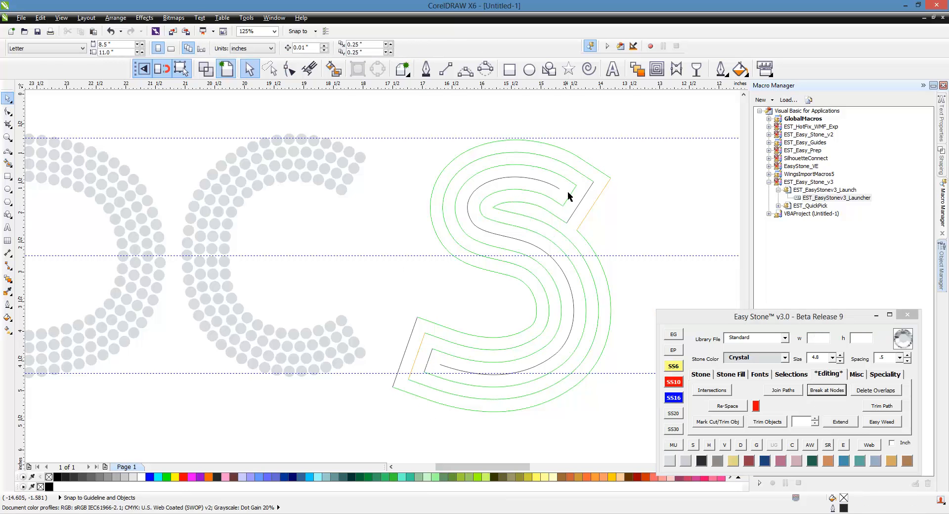
pyautogui.doubleClick(572, 193)
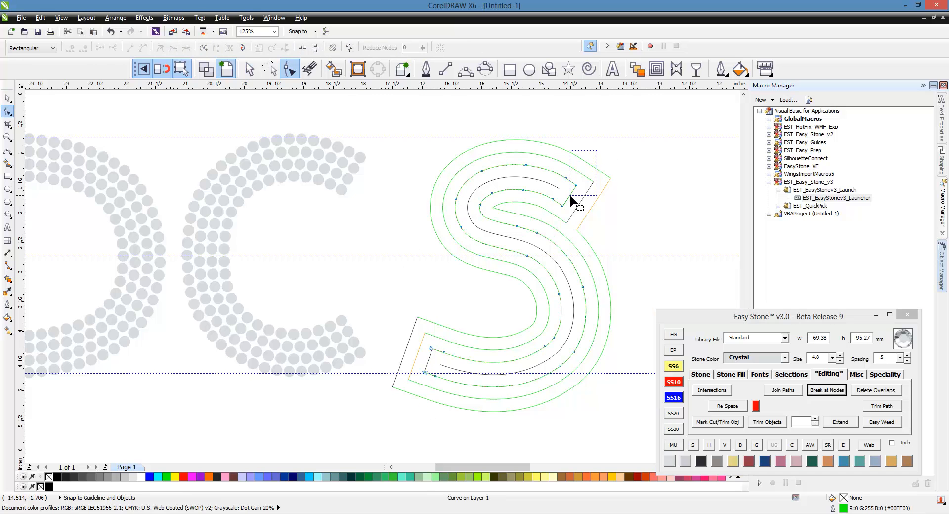
pyautogui.moveTo(571, 196); pyautogui.dragTo(558, 206)
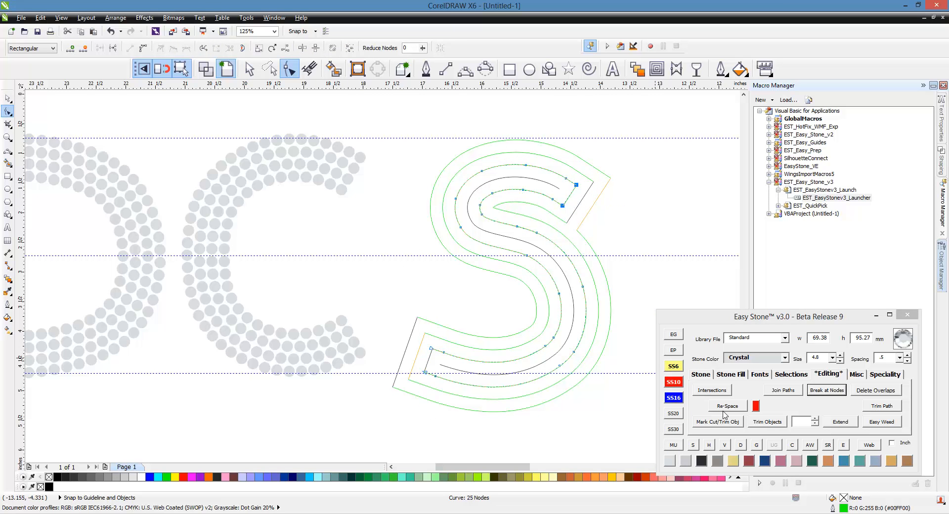
pyautogui.click(816, 390)
pyautogui.click(612, 176)
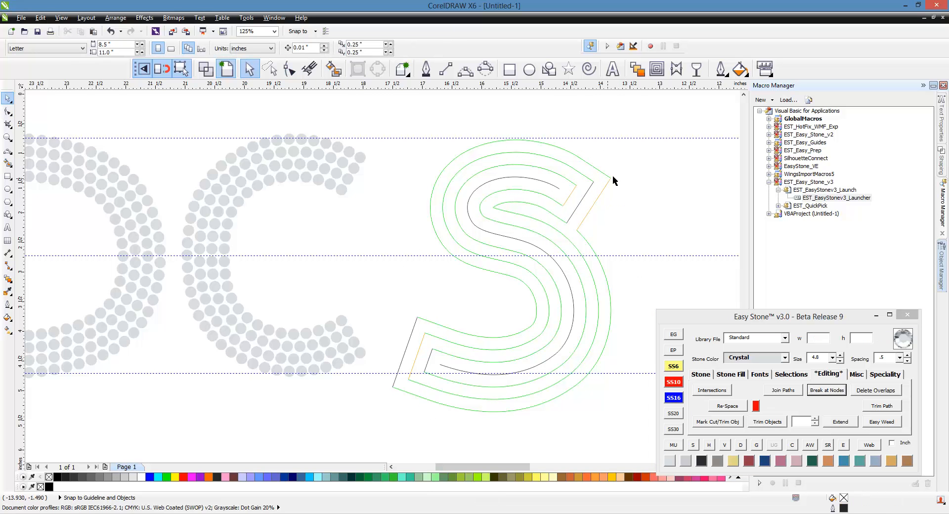
# Delete the short straight segments closing the S outlines at the ends of the top and bottom strokes.
pyautogui.moveTo(665, 151); pyautogui.dragTo(550, 247)
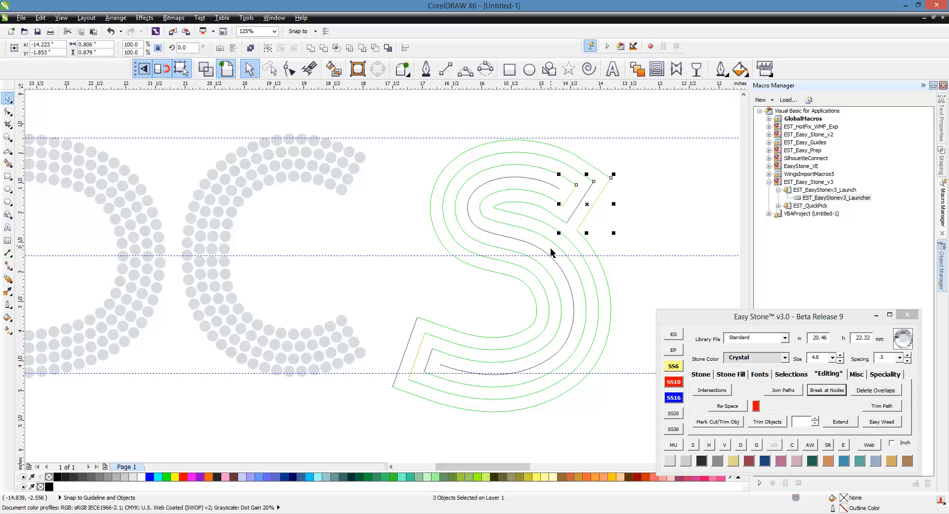
pyautogui.press('Delete')
pyautogui.moveTo(365, 279); pyautogui.dragTo(447, 416)
pyautogui.press('Delete')
# Delete the three S curves on the outer side of the lower bowl, keeping the black centre curve and three green curves.
pyautogui.click(444, 406)
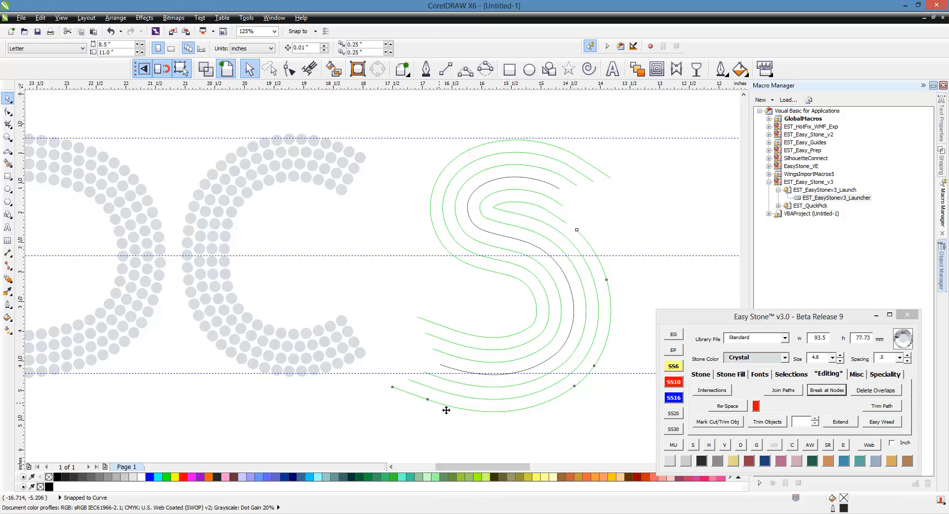
pyautogui.press('Delete')
pyautogui.click(462, 398)
pyautogui.press('Delete')
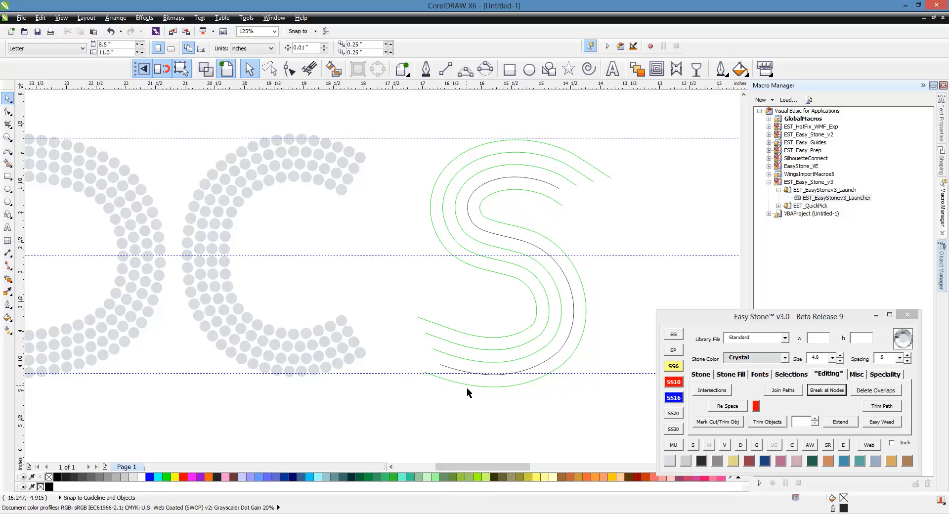
pyautogui.click(470, 387)
pyautogui.press('Delete')
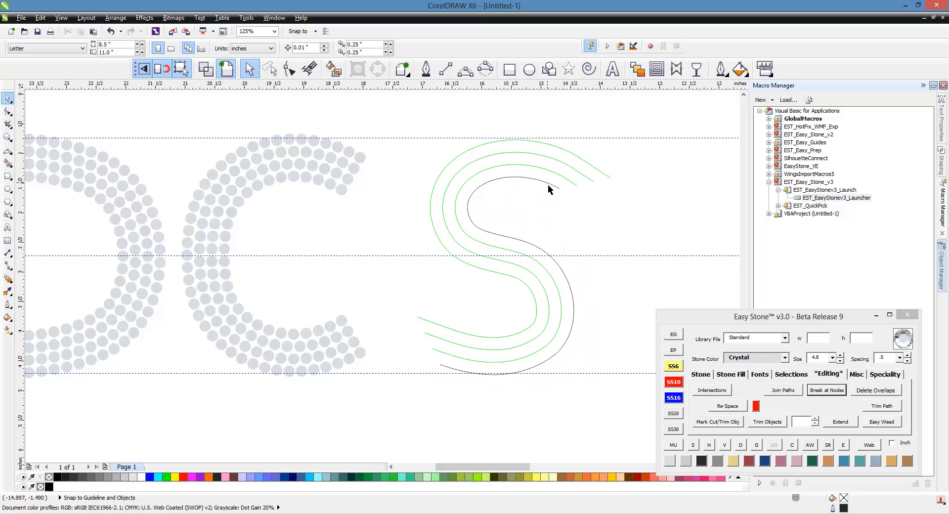
# Shorten the three green S curves at the top stroke by deleting their end nodes.
pyautogui.click(575, 185)
pyautogui.press('F10')
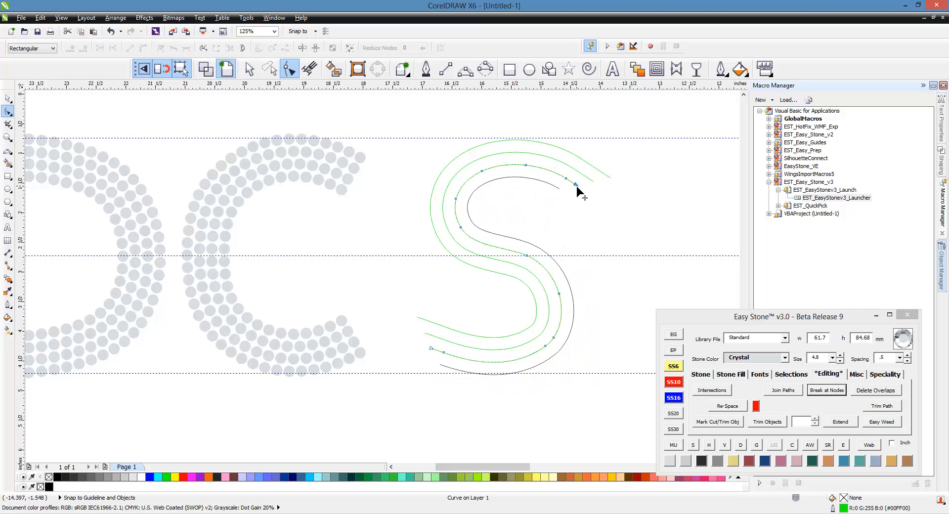
pyautogui.click(597, 184)
pyautogui.click(602, 172)
pyautogui.click(609, 178)
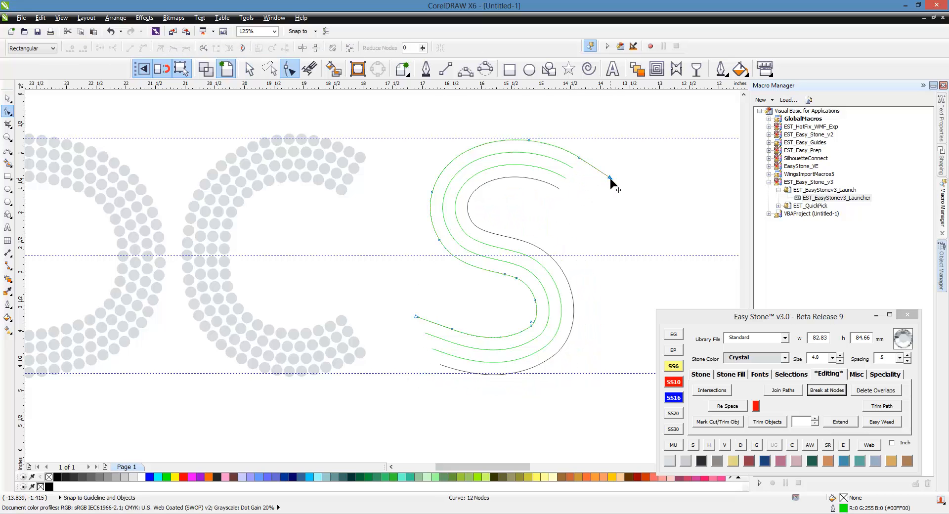
pyautogui.press('Delete')
# Shorten the three green S curves at the bottom stroke by deleting their end nodes.
pyautogui.click(414, 317)
pyautogui.press('Delete')
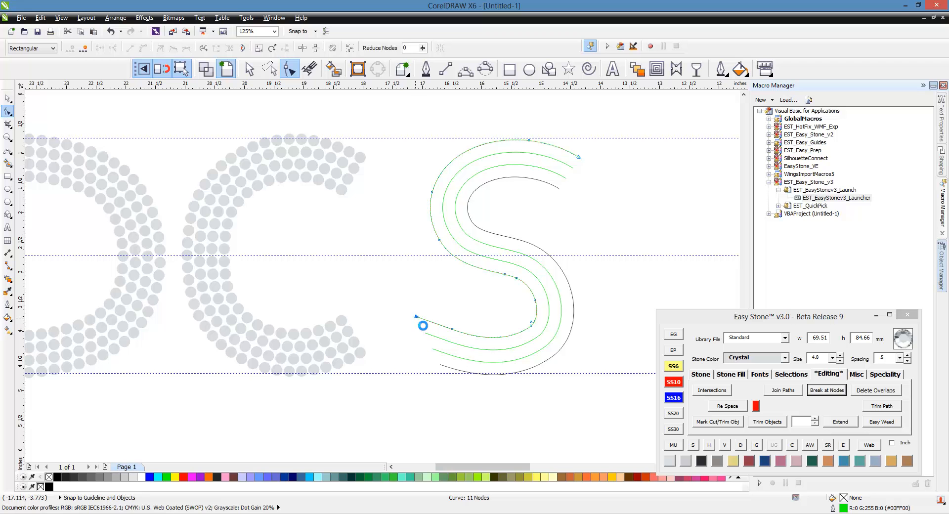
pyautogui.click(427, 333)
pyautogui.click(425, 332)
pyautogui.press('Delete')
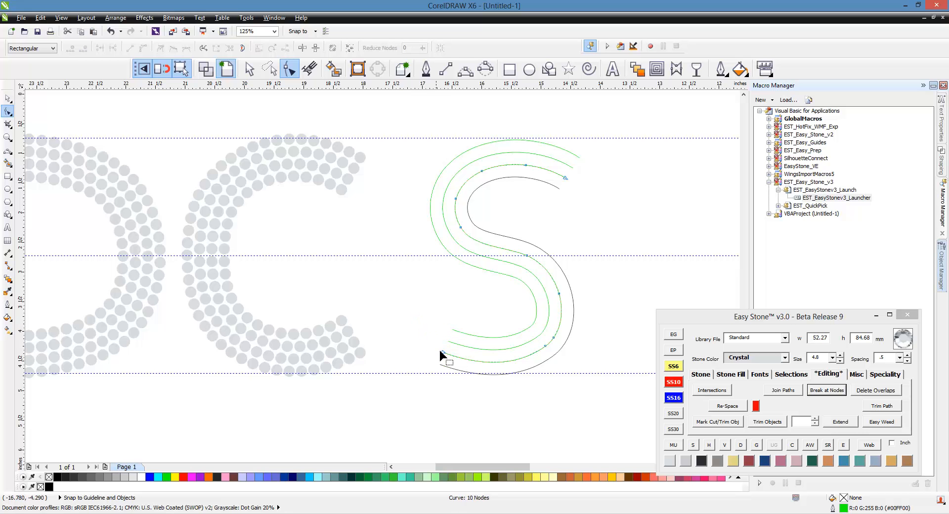
pyautogui.click(439, 350)
# Add Crystal stones of size 4.8 with .5 spacing along the four S curves and delete the stone paths.
pyautogui.click(8, 99)
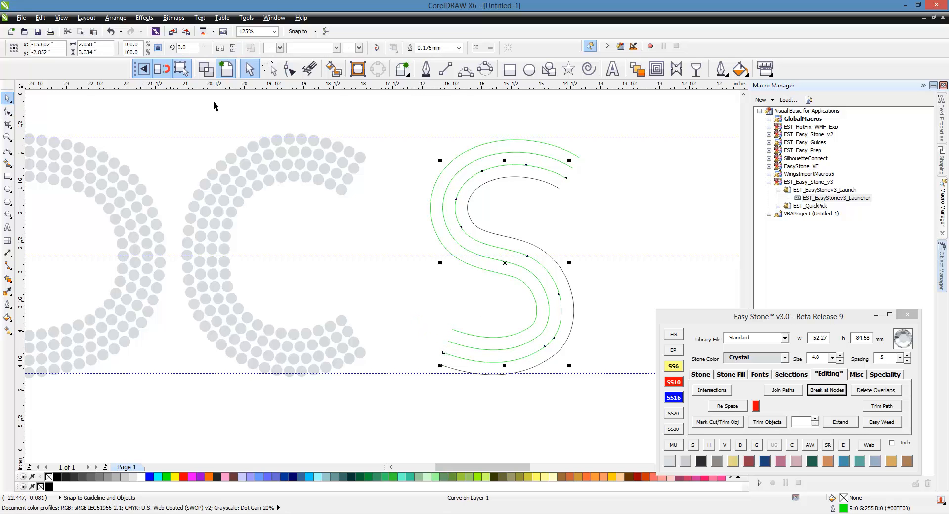
pyautogui.moveTo(414, 118); pyautogui.dragTo(618, 400)
pyautogui.click(701, 374)
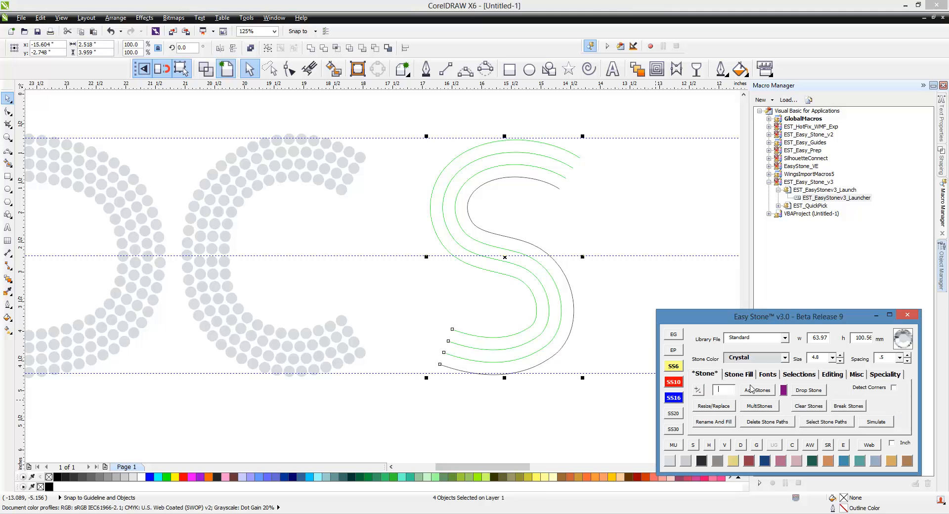
pyautogui.click(757, 391)
pyautogui.moveTo(631, 110); pyautogui.dragTo(419, 389)
pyautogui.click(767, 421)
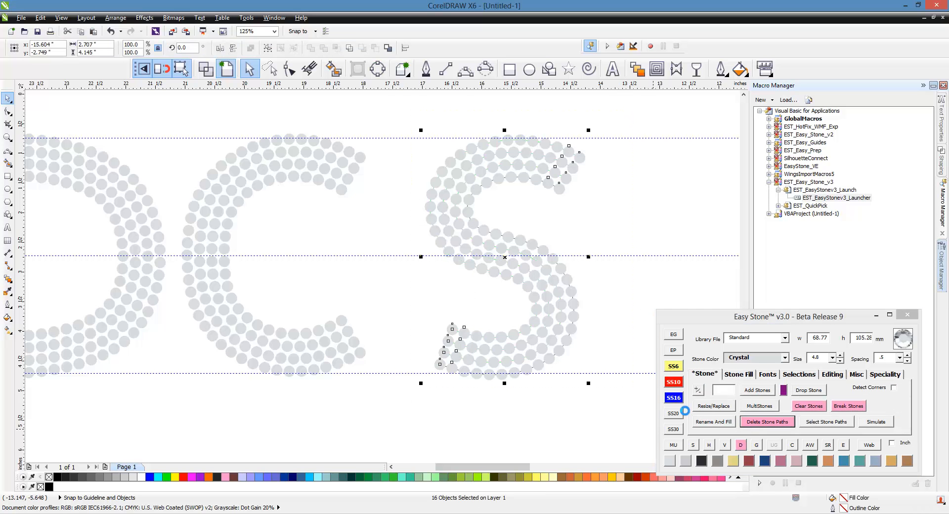
# Mirror the stone S both vertically and horizontally and nudge it up 0.04 inches between the guidelines.
pyautogui.moveTo(621, 109); pyautogui.dragTo(405, 398)
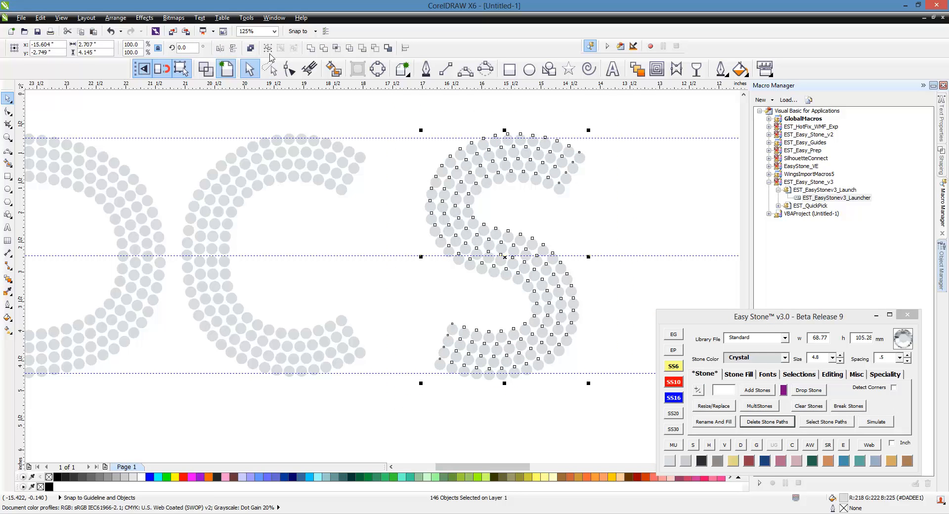
pyautogui.click(233, 48)
pyautogui.click(220, 48)
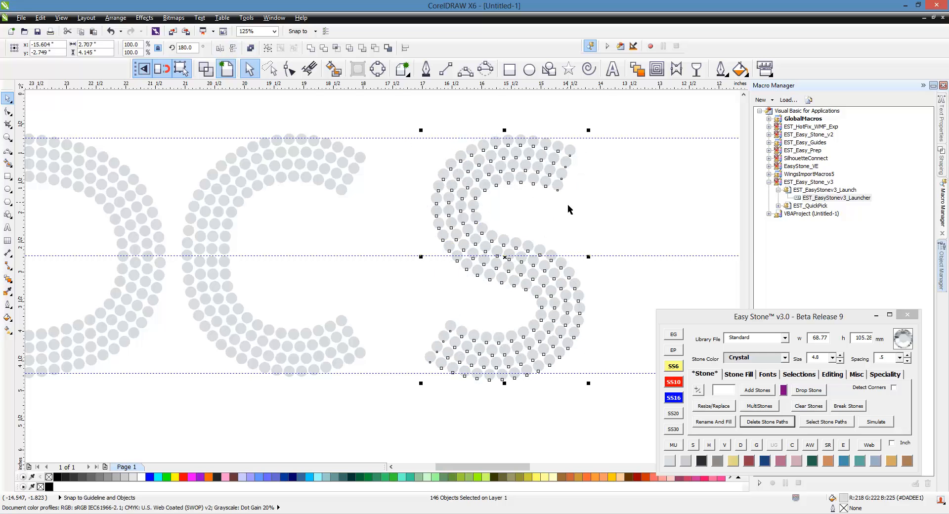
pyautogui.press('Up')
pyautogui.press('Up')
pyautogui.press('Up')
pyautogui.press('Up')
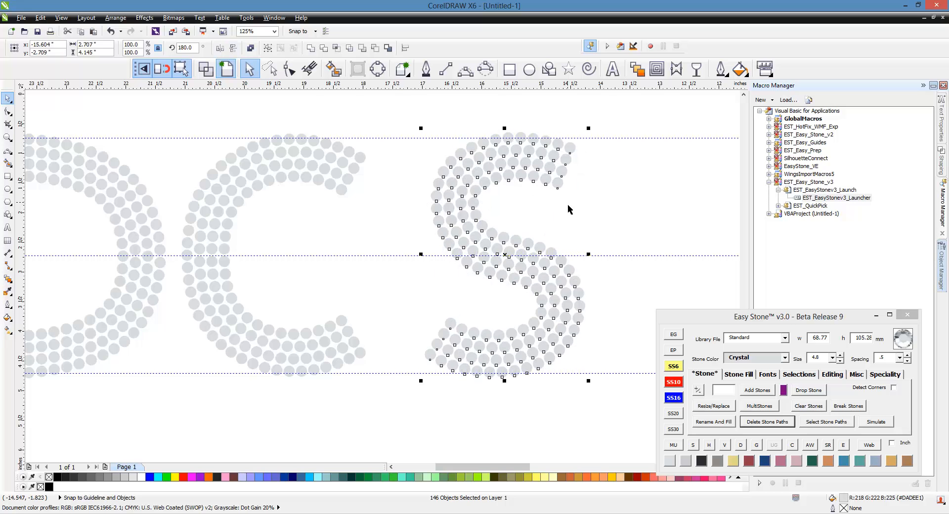
pyautogui.click(624, 206)
# Move the stone S in front of the P so the letters read SPDC.
pyautogui.scroll(-2, 624, 210)
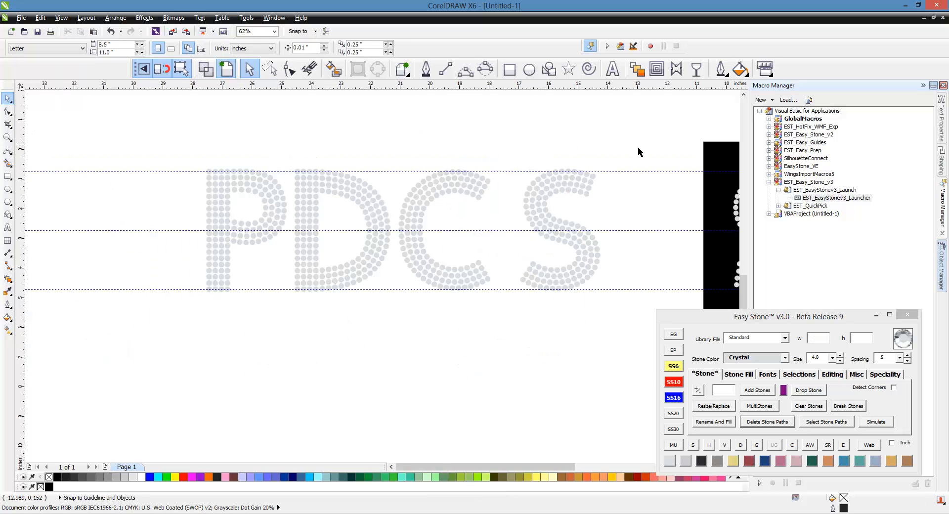
pyautogui.moveTo(637, 145); pyautogui.dragTo(511, 339)
pyautogui.moveTo(592, 274); pyautogui.dragTo(189, 278)
pyautogui.click(112, 170)
# Render the stones of all four letters on a black background and run the MU command on the complete design.
pyautogui.moveTo(83, 133); pyautogui.dragTo(554, 339)
pyautogui.click(809, 445)
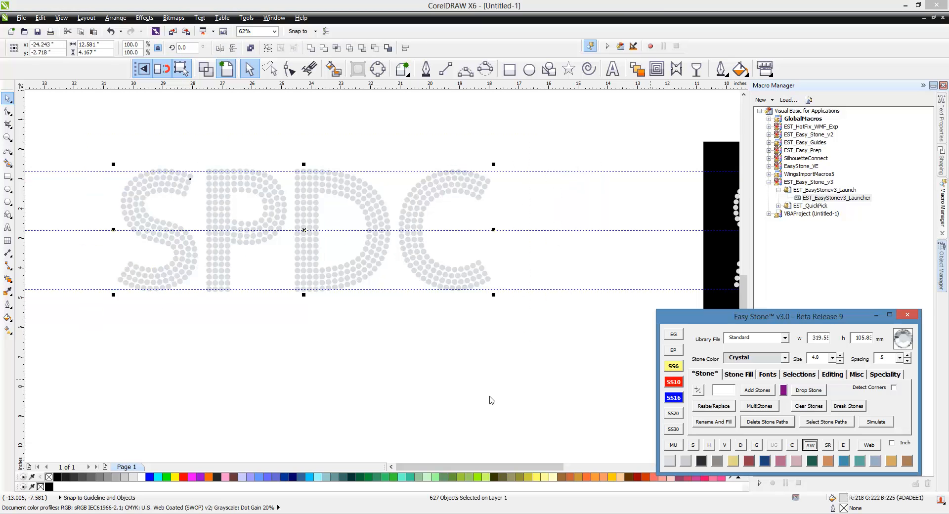
pyautogui.click(680, 338)
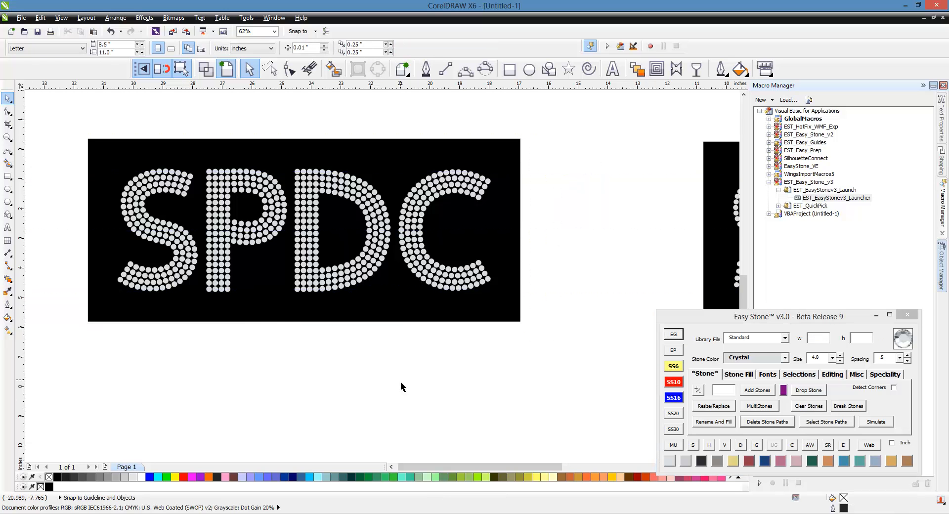
pyautogui.moveTo(63, 124); pyautogui.dragTo(565, 348)
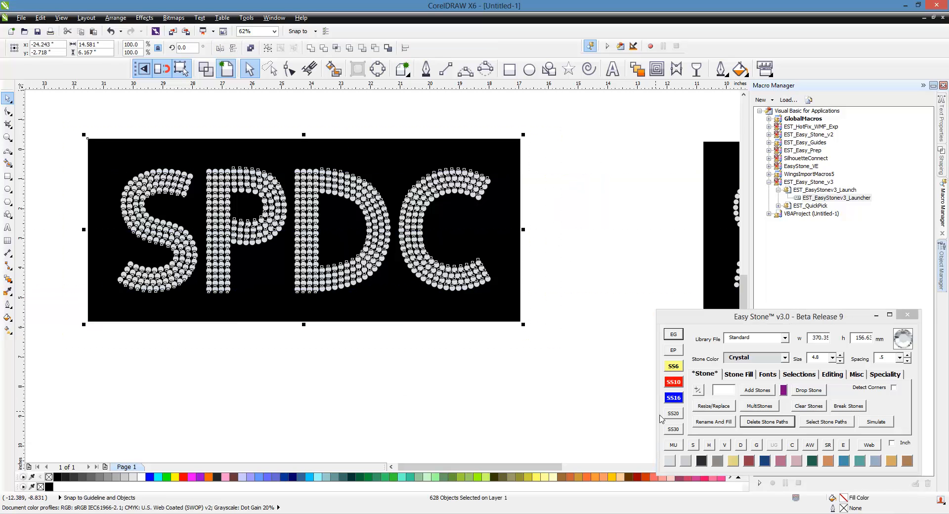
pyautogui.click(675, 444)
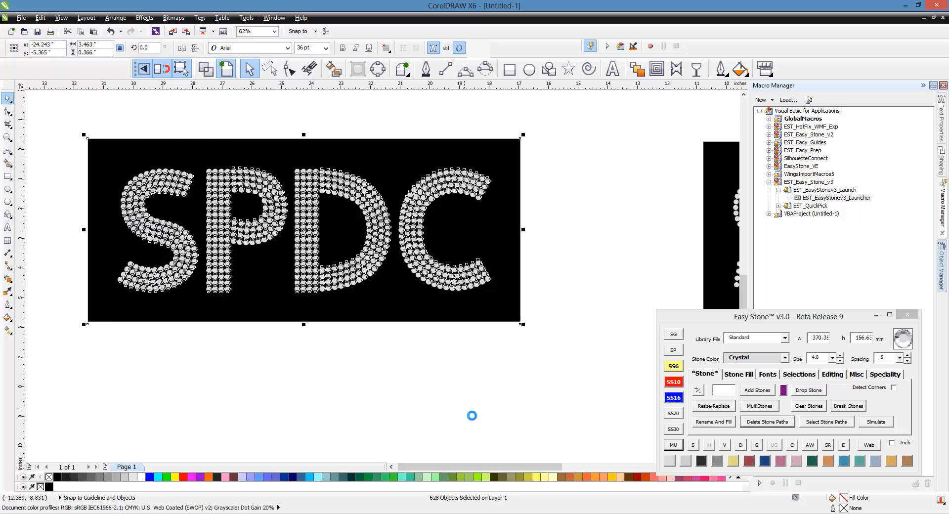
# Select all the stones of the SPDC letters and check them for adjacent or overlapping shapes with the C command.
pyautogui.click(463, 410)
pyautogui.moveTo(63, 144); pyautogui.dragTo(533, 298)
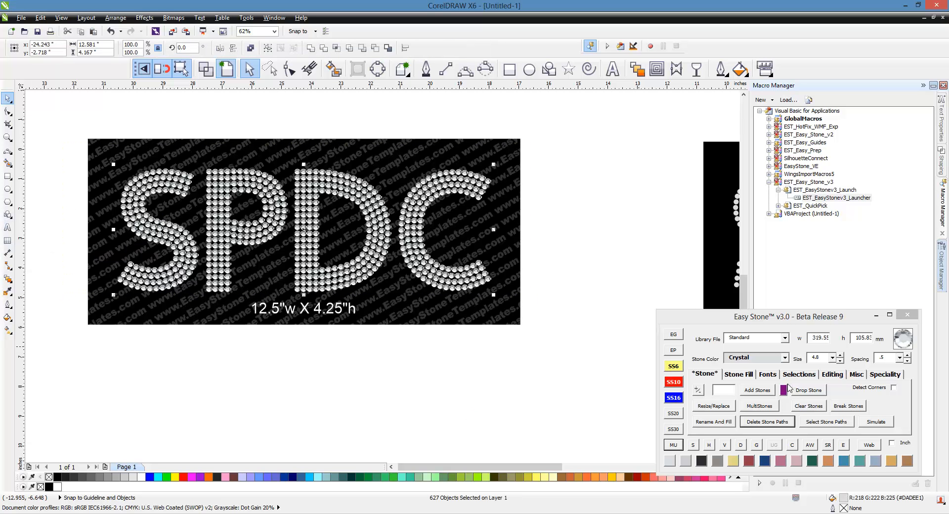
pyautogui.click(792, 445)
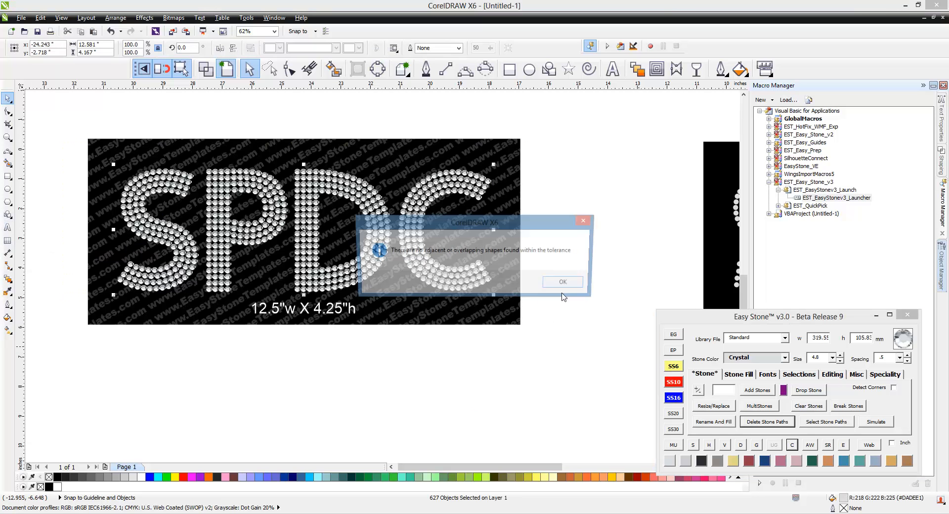
pyautogui.click(577, 299)
# Compare the stone spacing of the rebuilt, watermarked SPDC design with the other SPDC design on the plain black background.
pyautogui.scroll(-1, 561, 339)
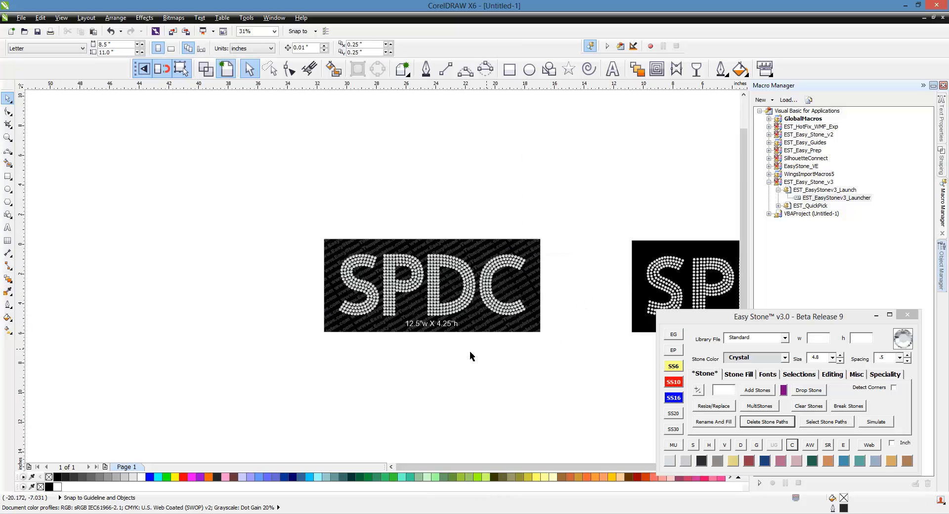
pyautogui.scroll(1, 452, 297)
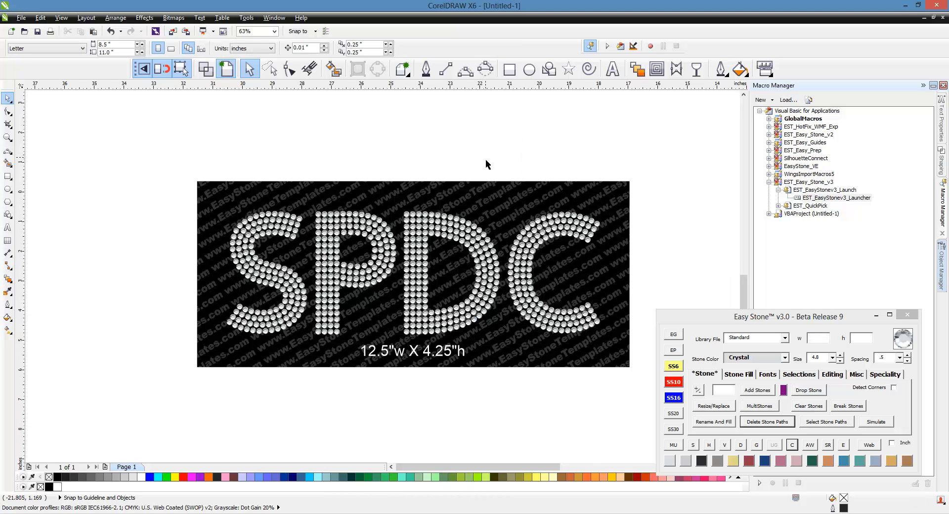
pyautogui.scroll(-1, 290, 141)
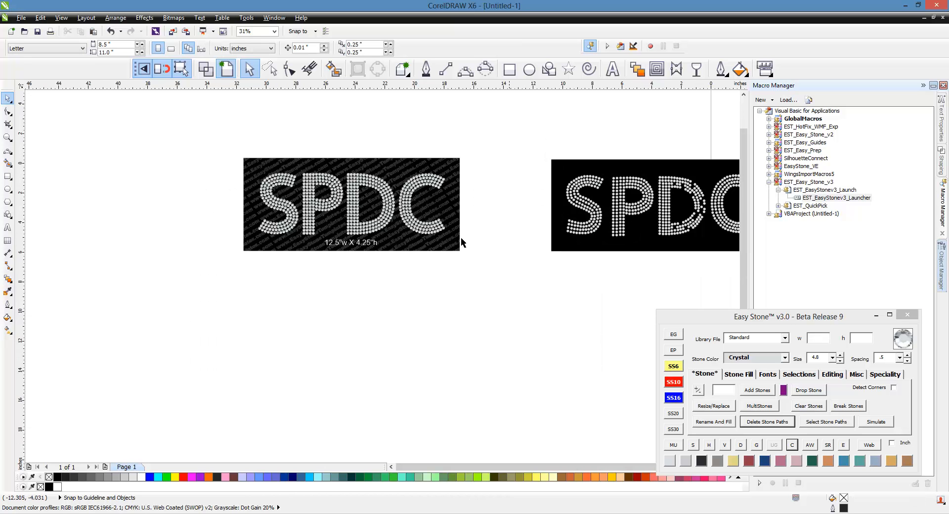
pyautogui.scroll(-1, 464, 242)
pyautogui.scroll(1, 520, 230)
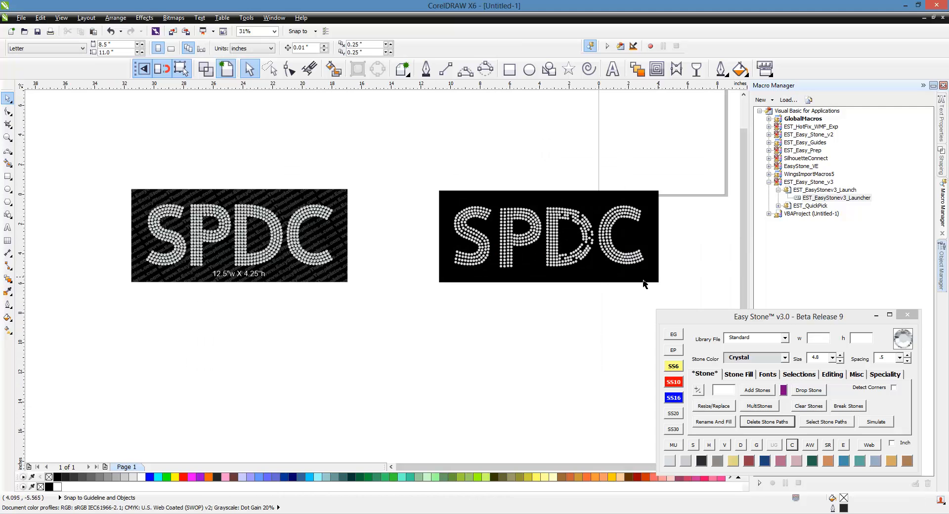
pyautogui.scroll(1, 139, 229)
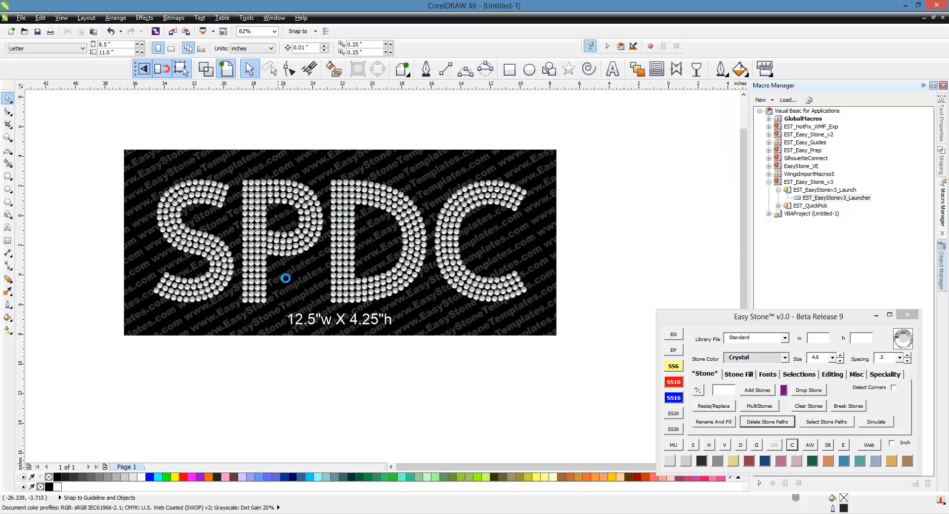
pyautogui.scroll(-1, 316, 274)
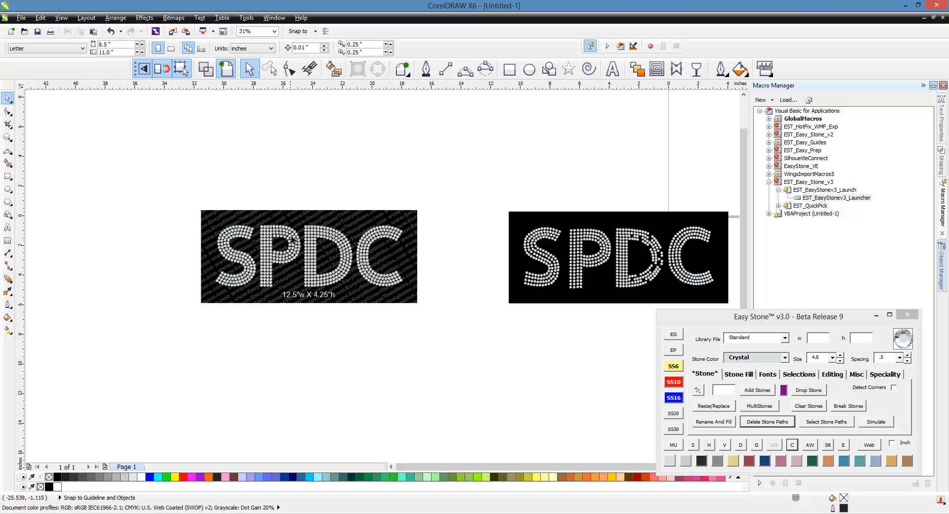
pyautogui.scroll(1, 291, 233)
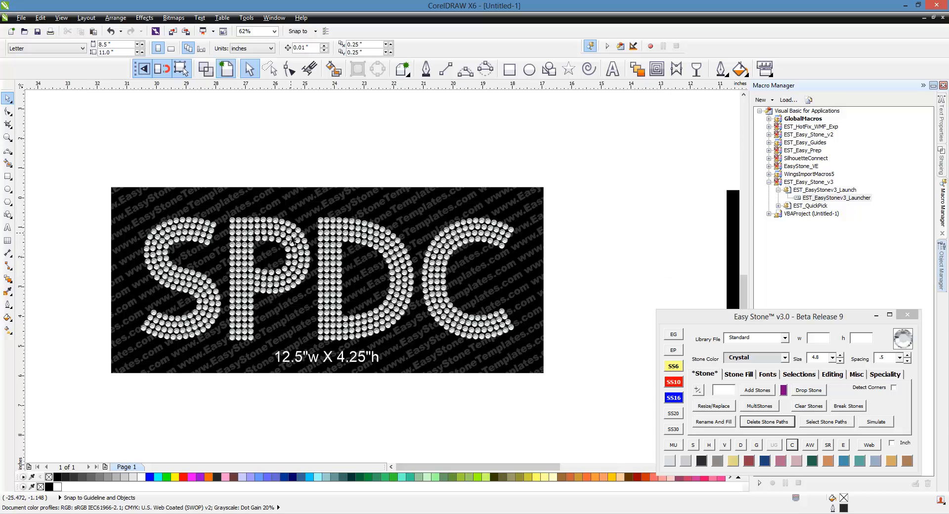